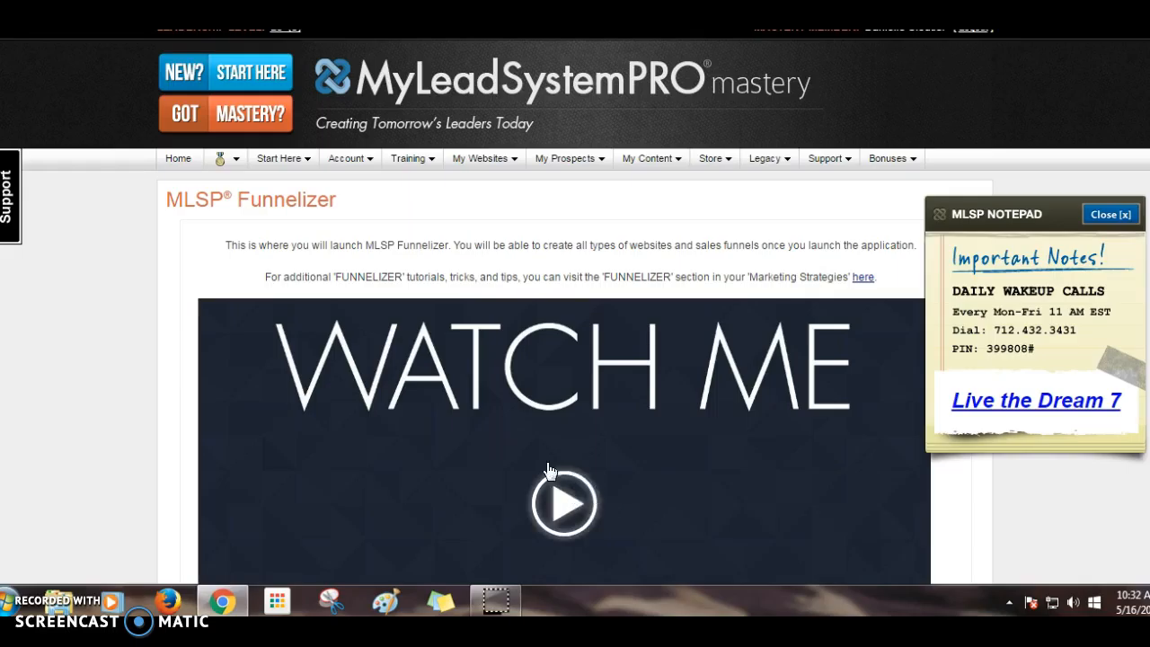
- Expand the Funnelizer instructions to reveal the training videos, starting with 'Part 1 - Settings and House Cleaning'
scroll(443, 393, down, 1)
scroll(446, 391, up, 1)
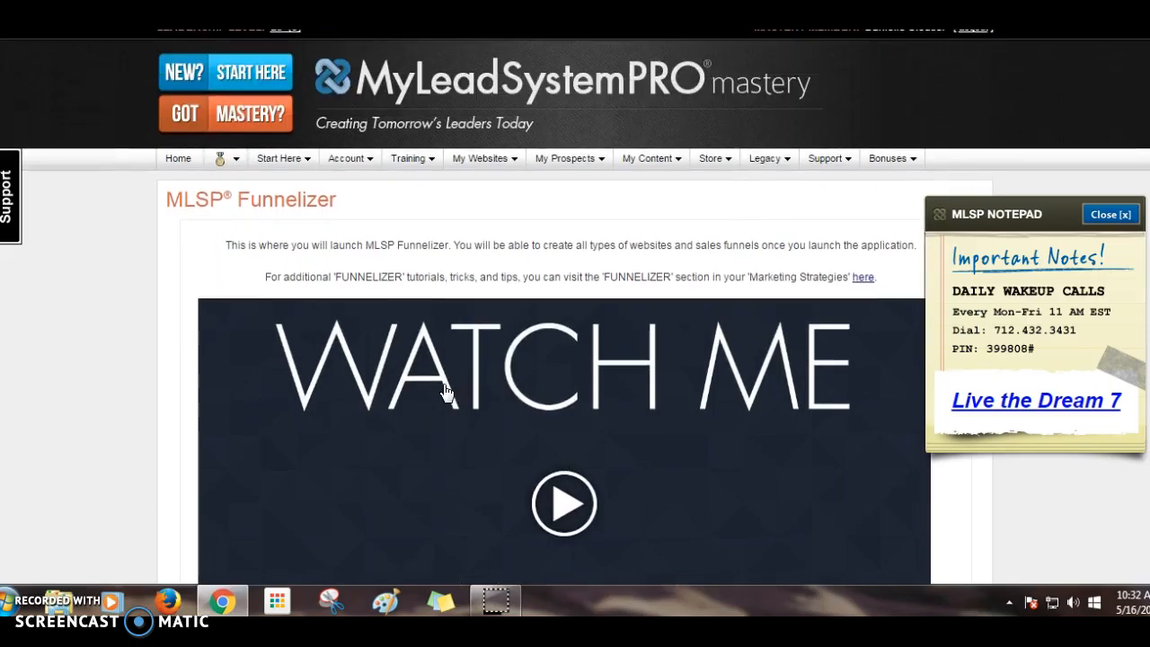
scroll(446, 392, down, 1)
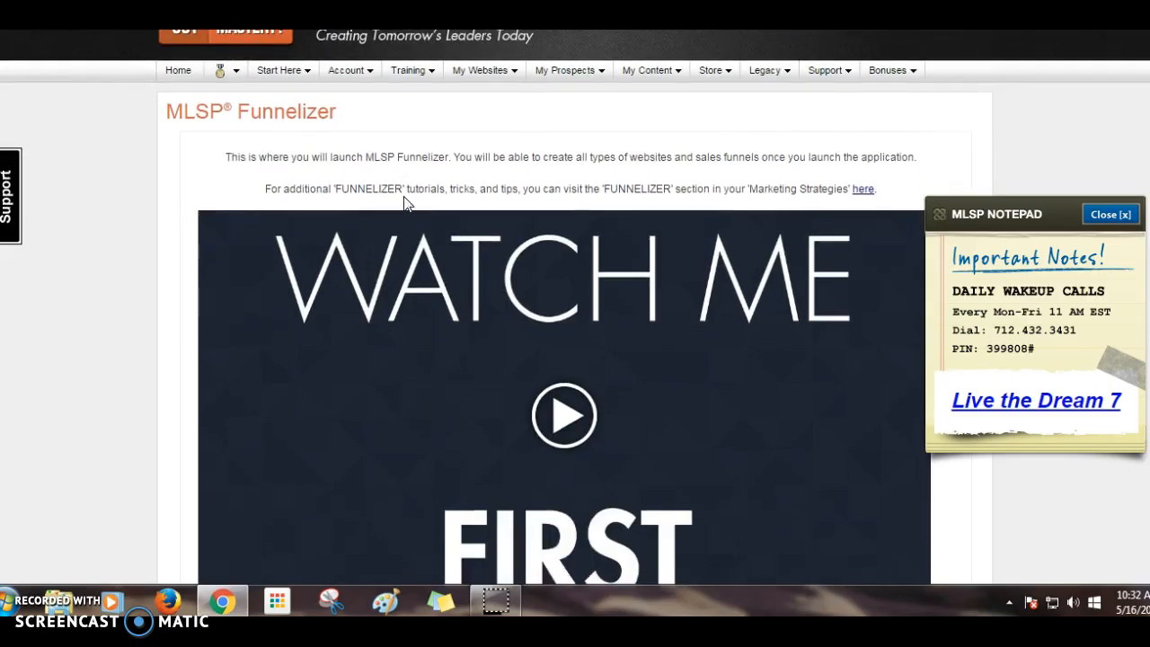
scroll(395, 233, down, 3)
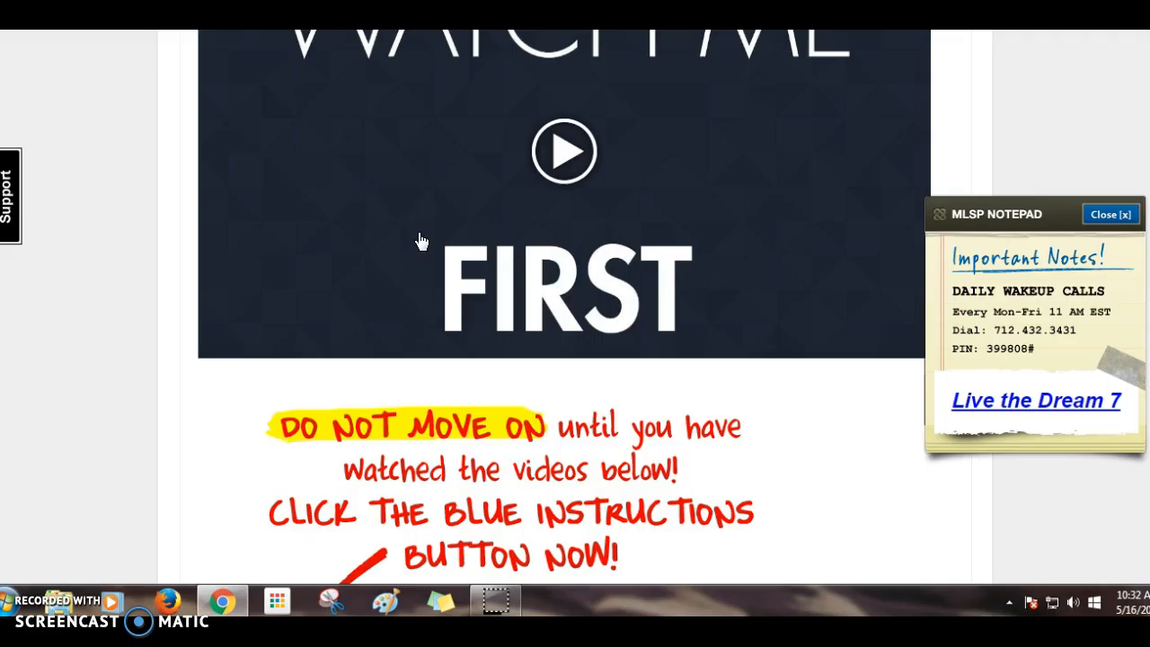
scroll(420, 241, up, 4)
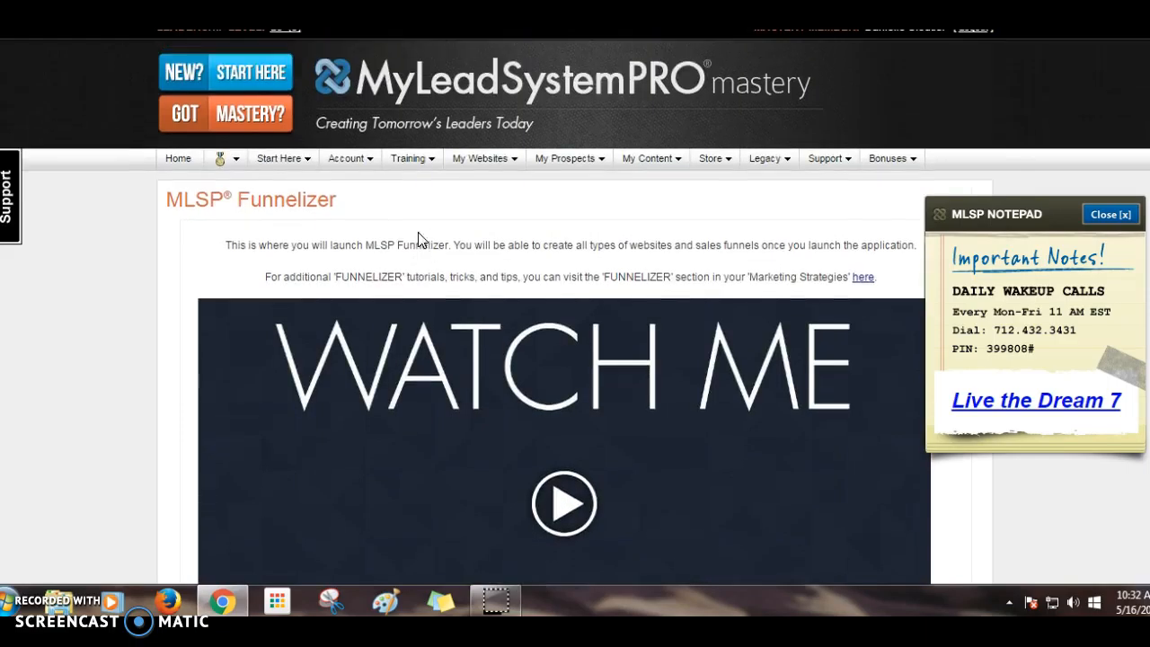
scroll(595, 511, down, 4)
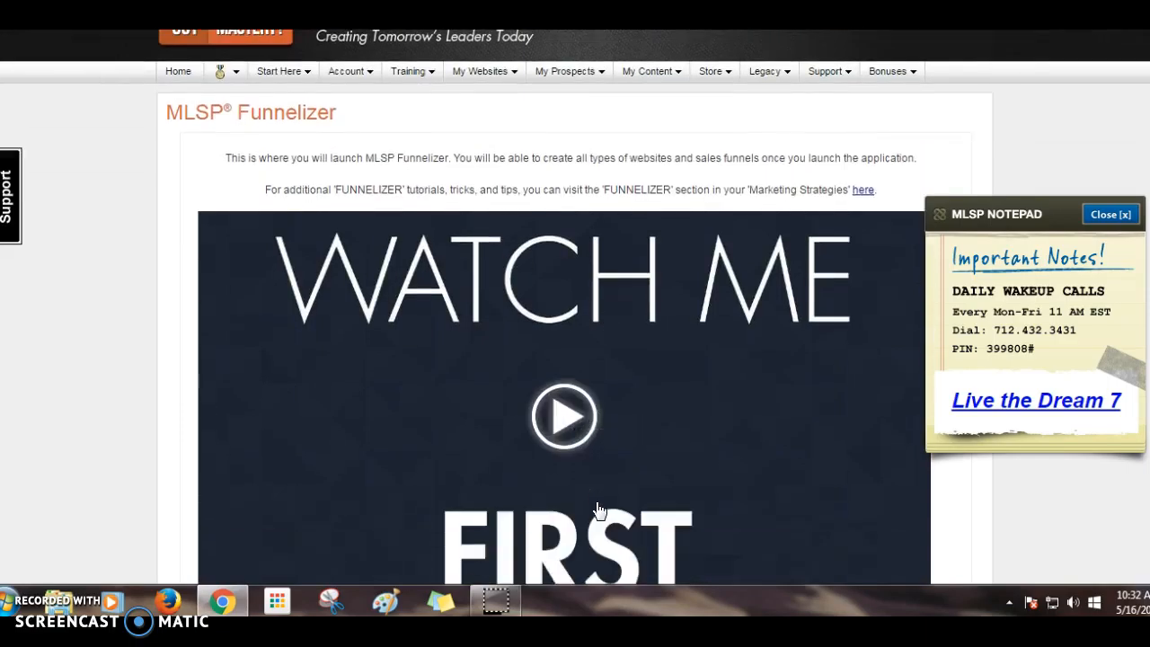
scroll(596, 510, down, 3)
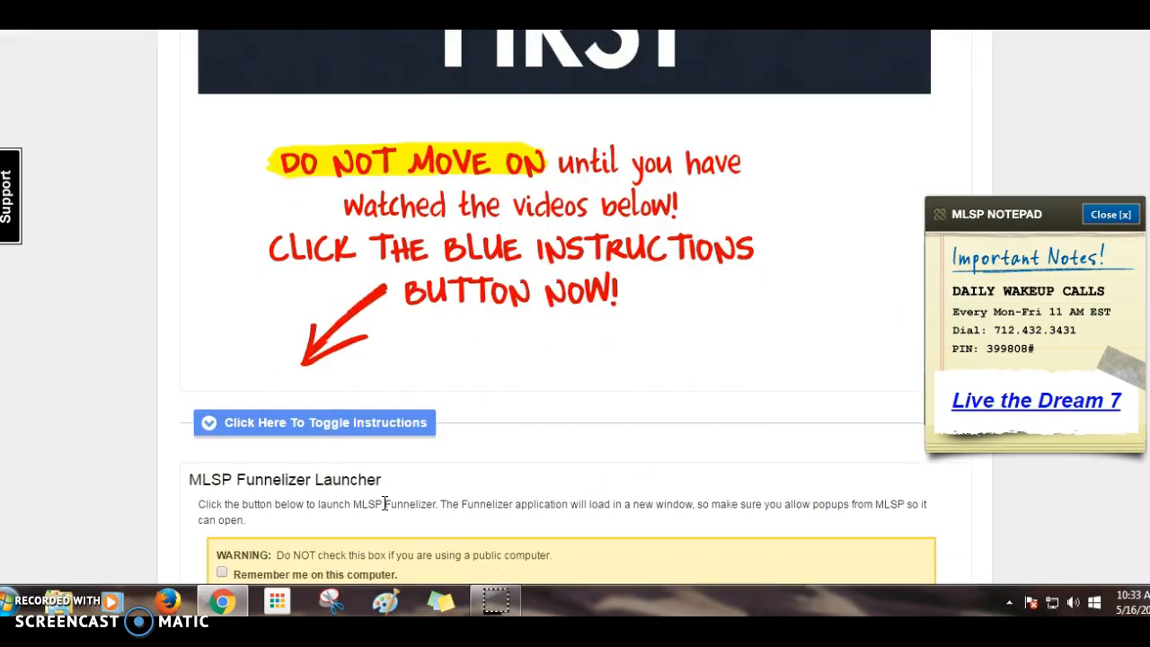
click(342, 429)
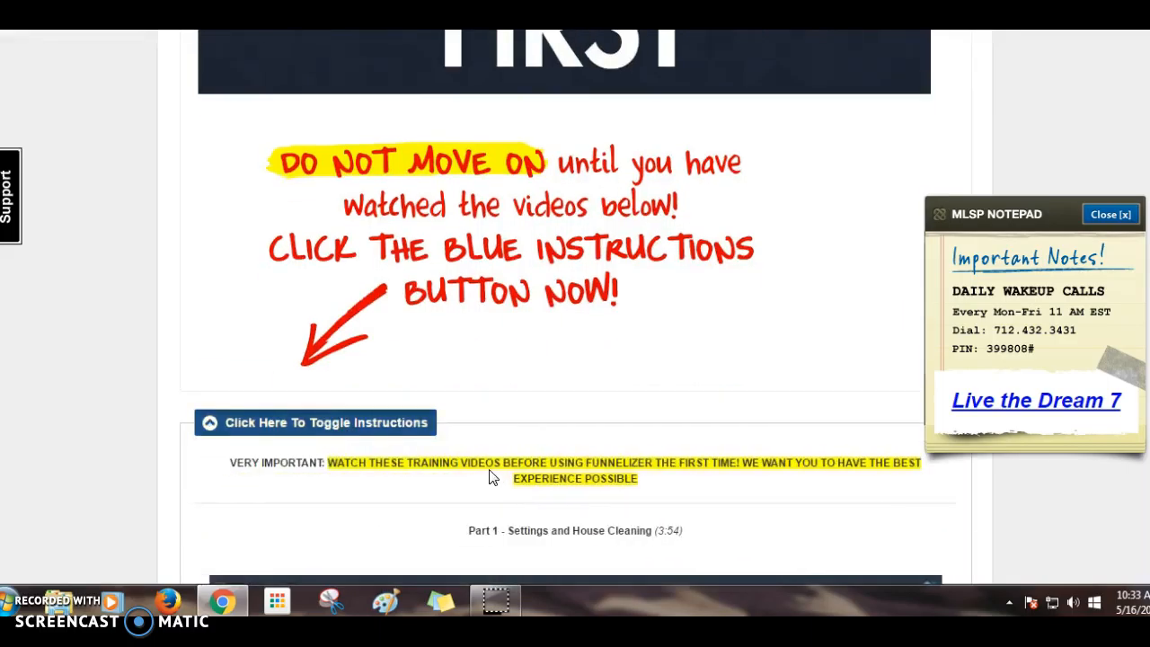
- Scroll past the training videos and launch MLSP Funnelizer from the Funnelizer Launcher
scroll(490, 475, down, 3)
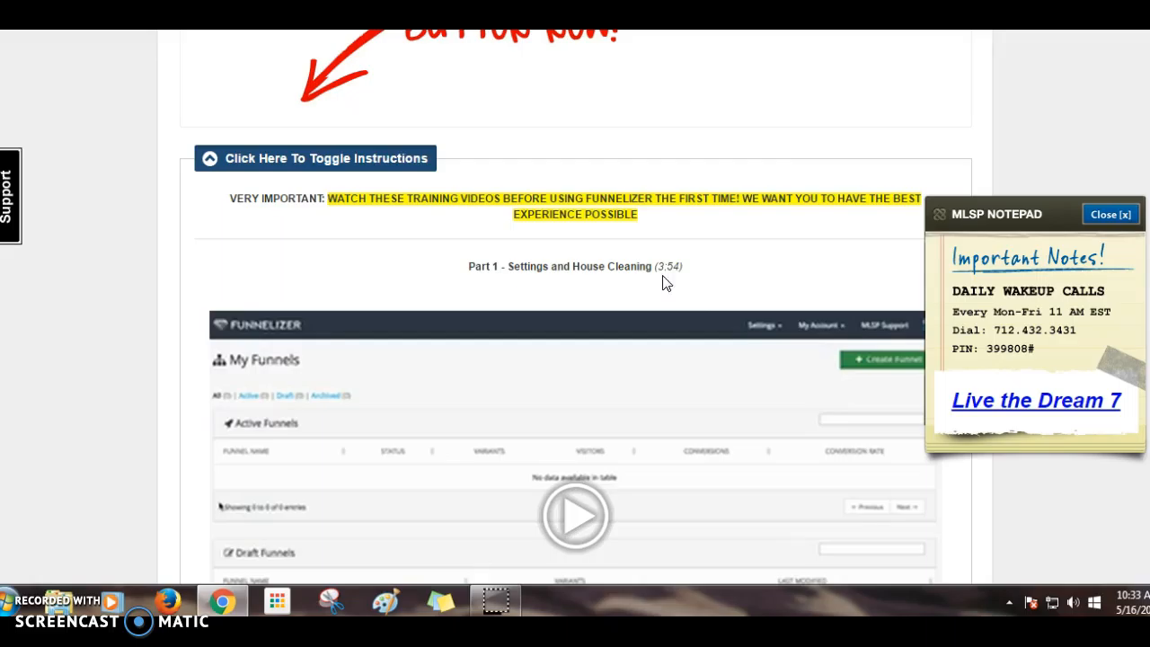
scroll(692, 301, down, 8)
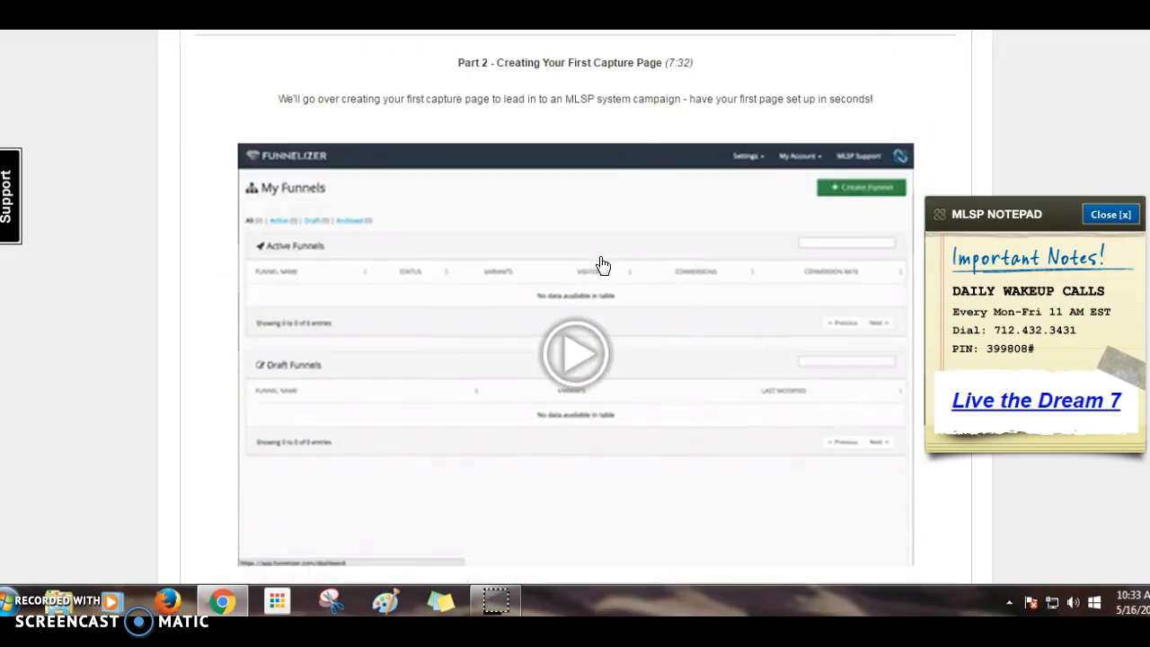
scroll(605, 259, down, 1)
scroll(605, 259, down, 3)
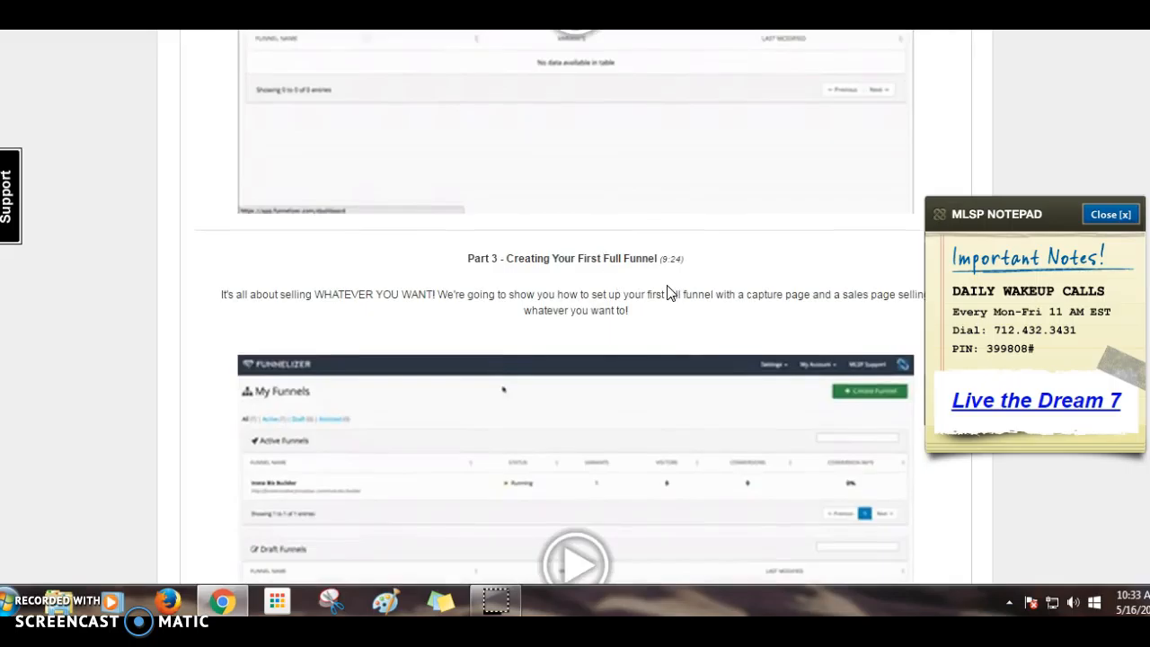
scroll(671, 291, down, 1)
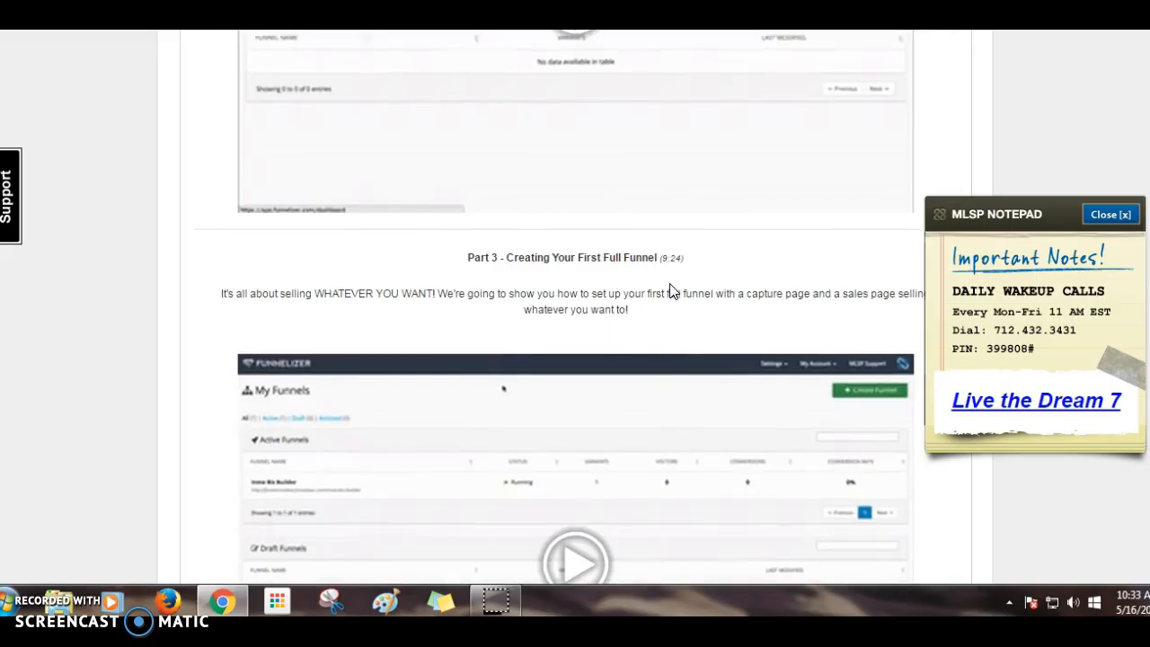
scroll(673, 293, down, 2)
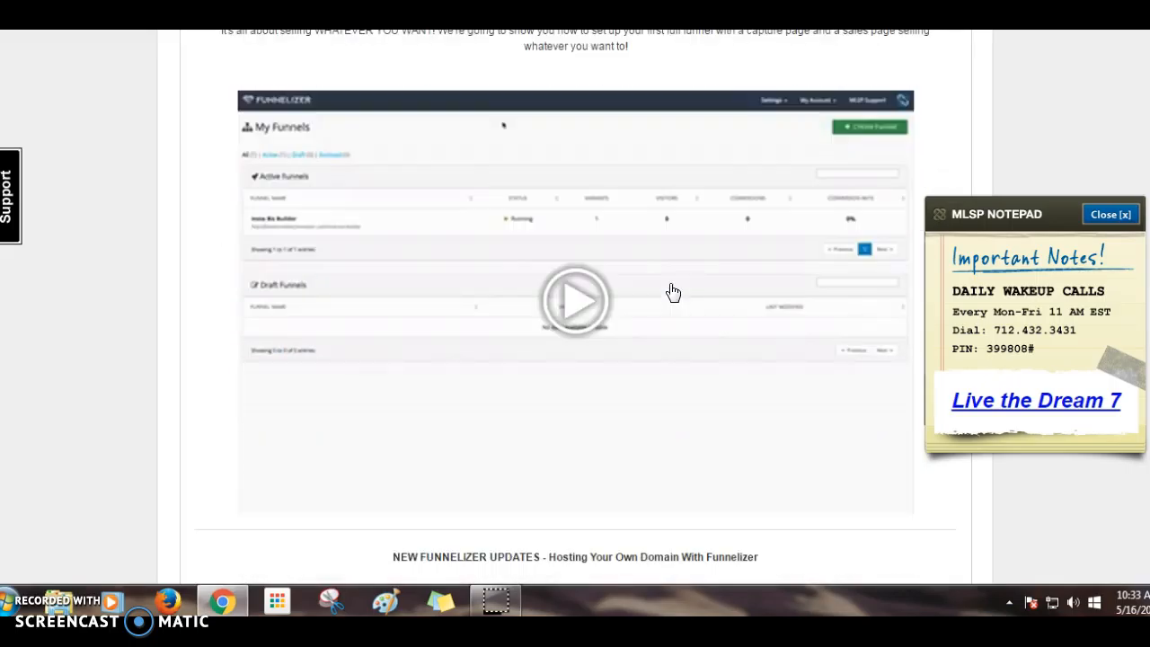
scroll(673, 293, down, 3)
scroll(610, 332, down, 4)
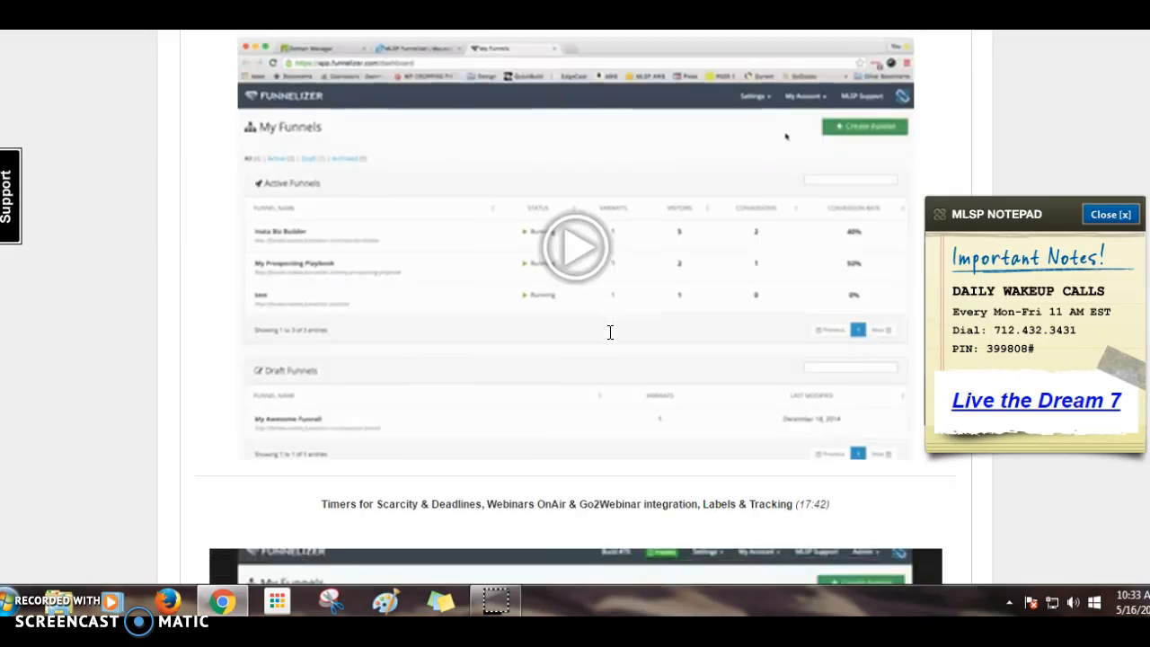
scroll(612, 341, down, 2)
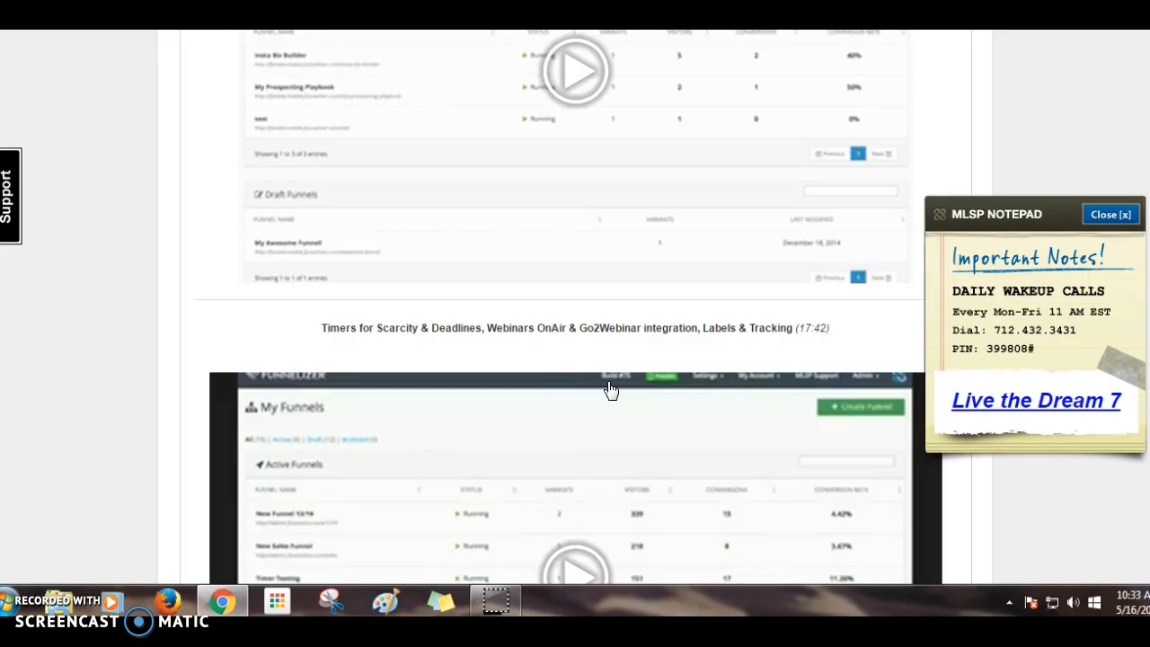
scroll(611, 390, down, 3)
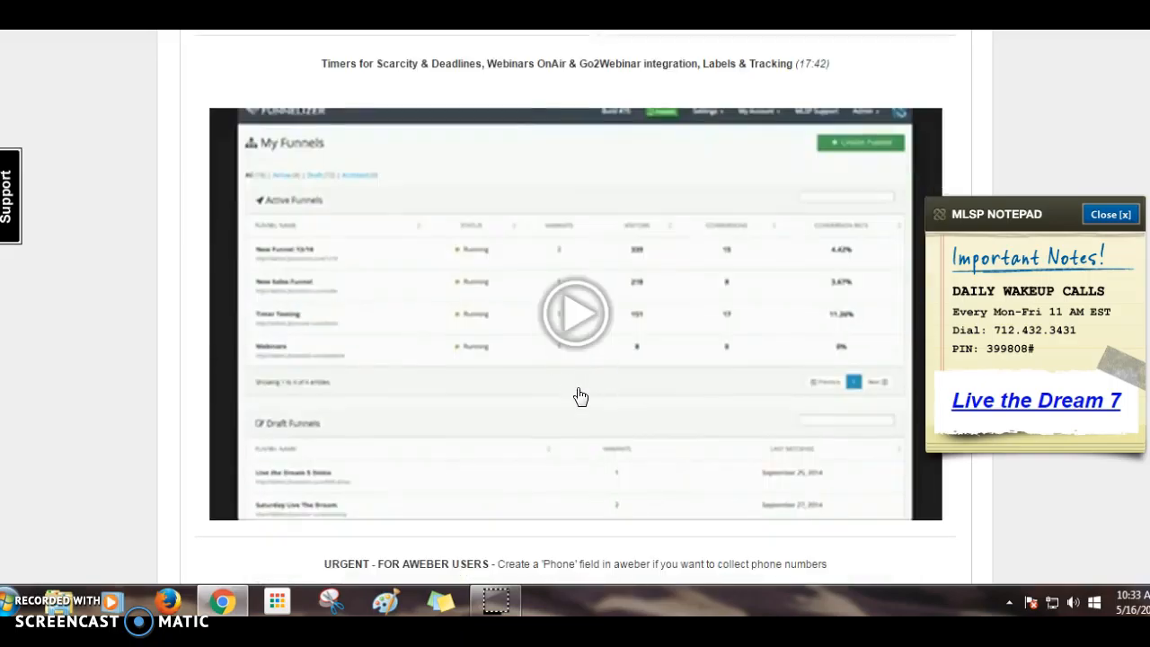
scroll(571, 367, down, 3)
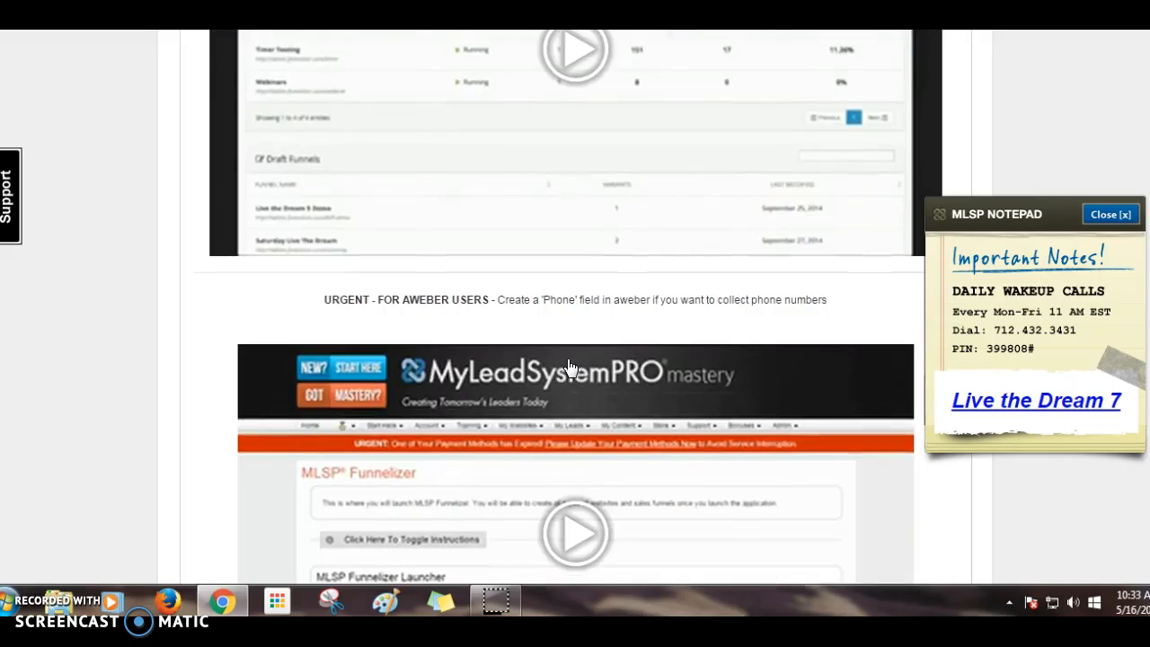
scroll(568, 368, down, 2)
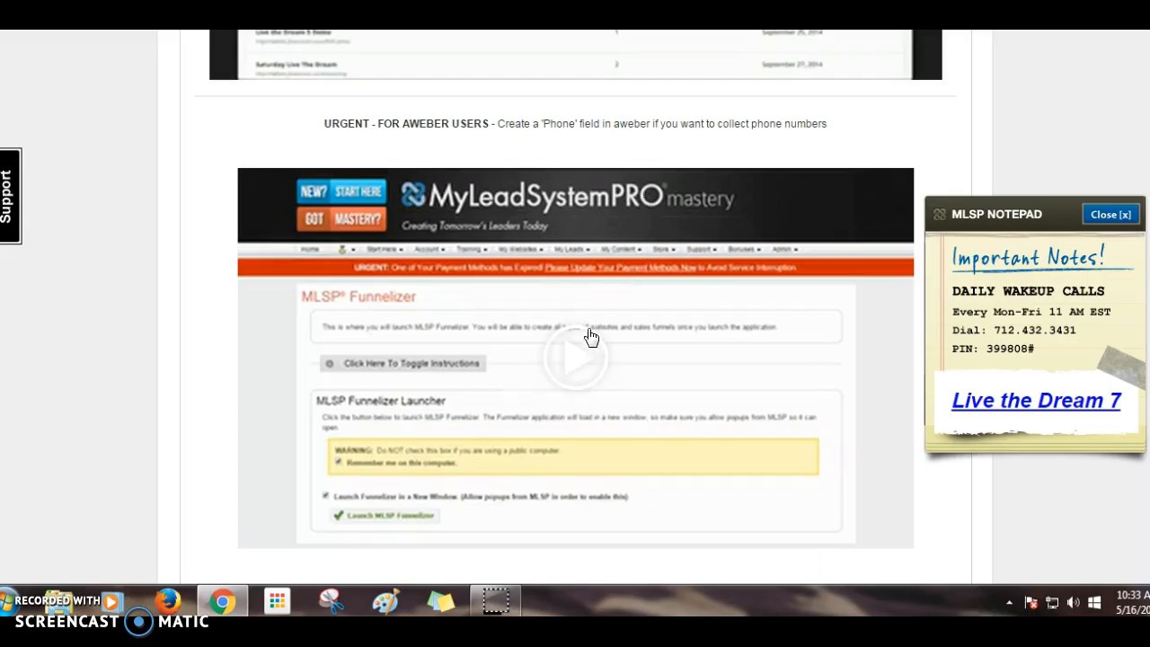
scroll(610, 449, down, 3)
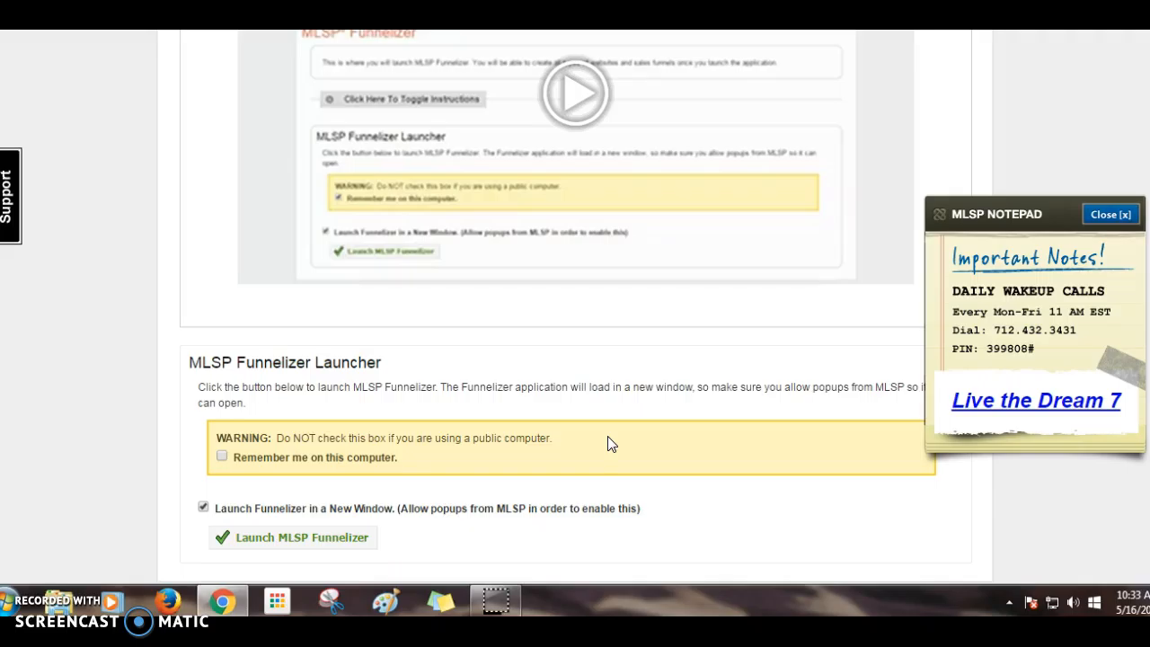
scroll(609, 444, down, 2)
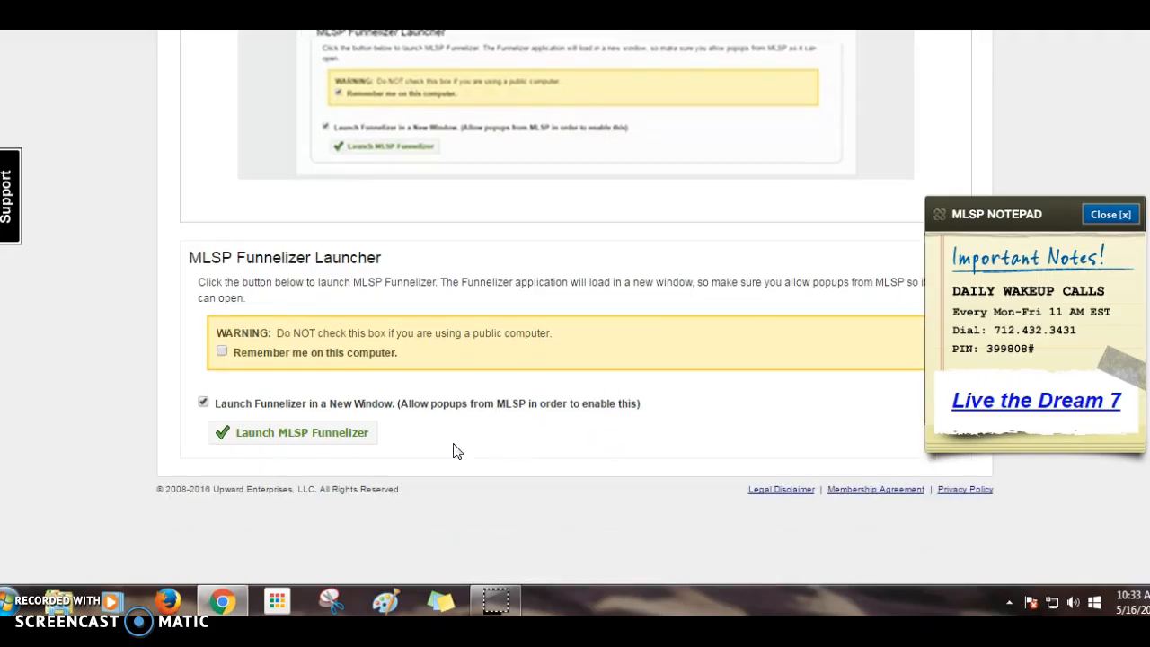
click(331, 434)
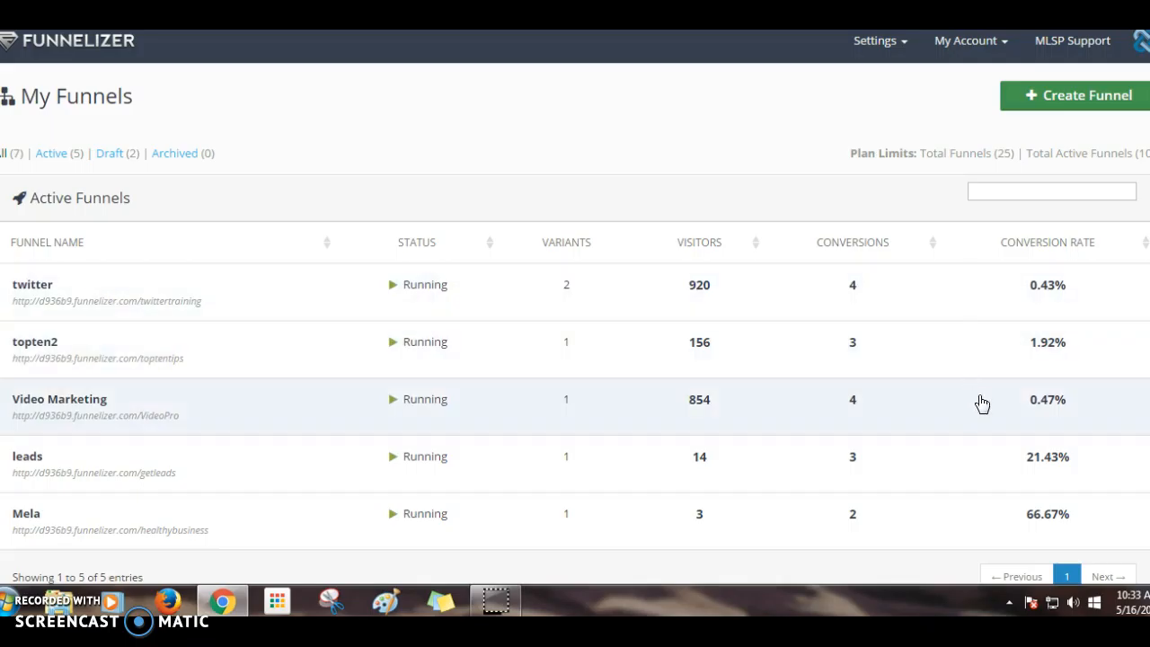
- Show the action menu for the running 'leads' funnel on My Funnels
scroll(958, 398, down, 1)
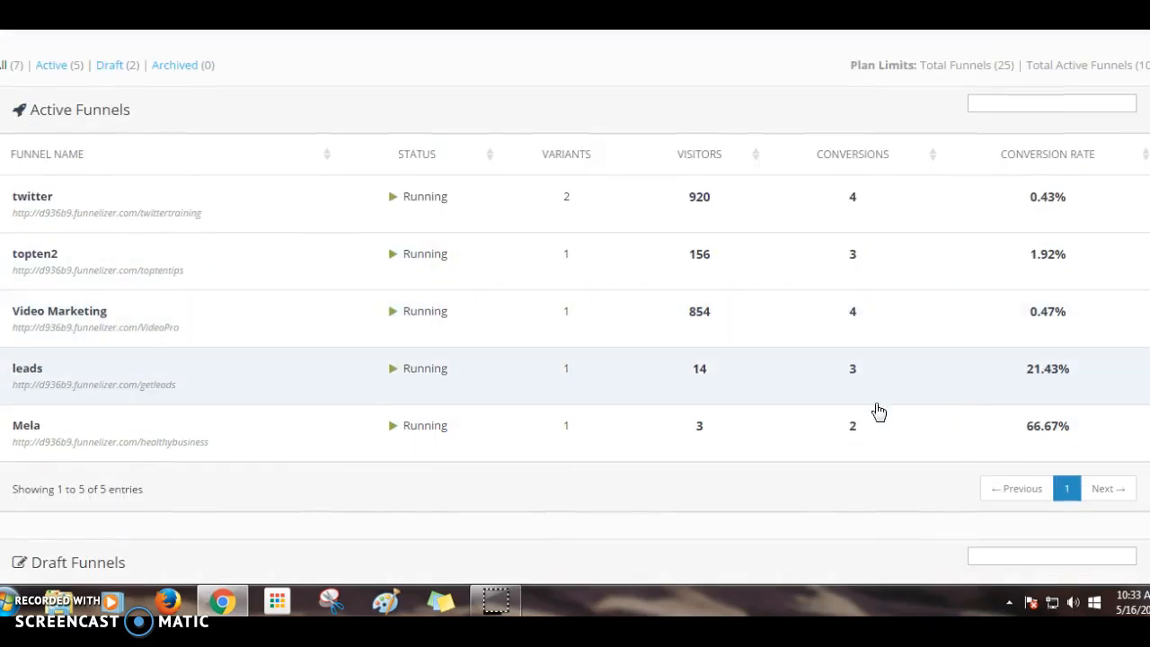
scroll(659, 395, up, 1)
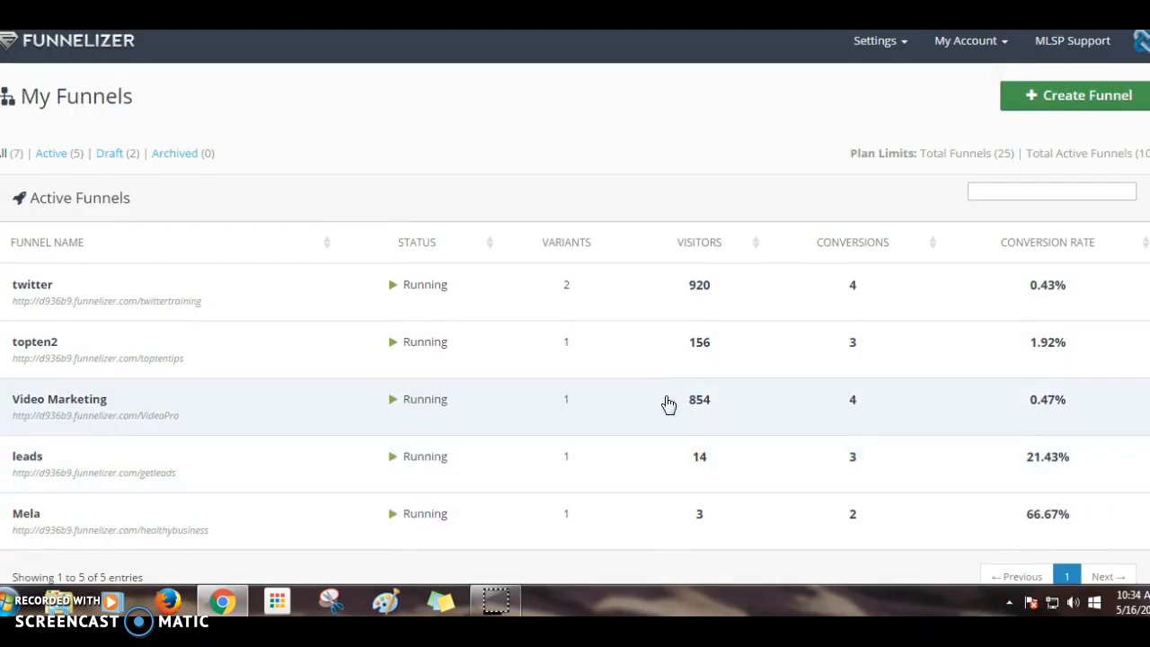
click(412, 462)
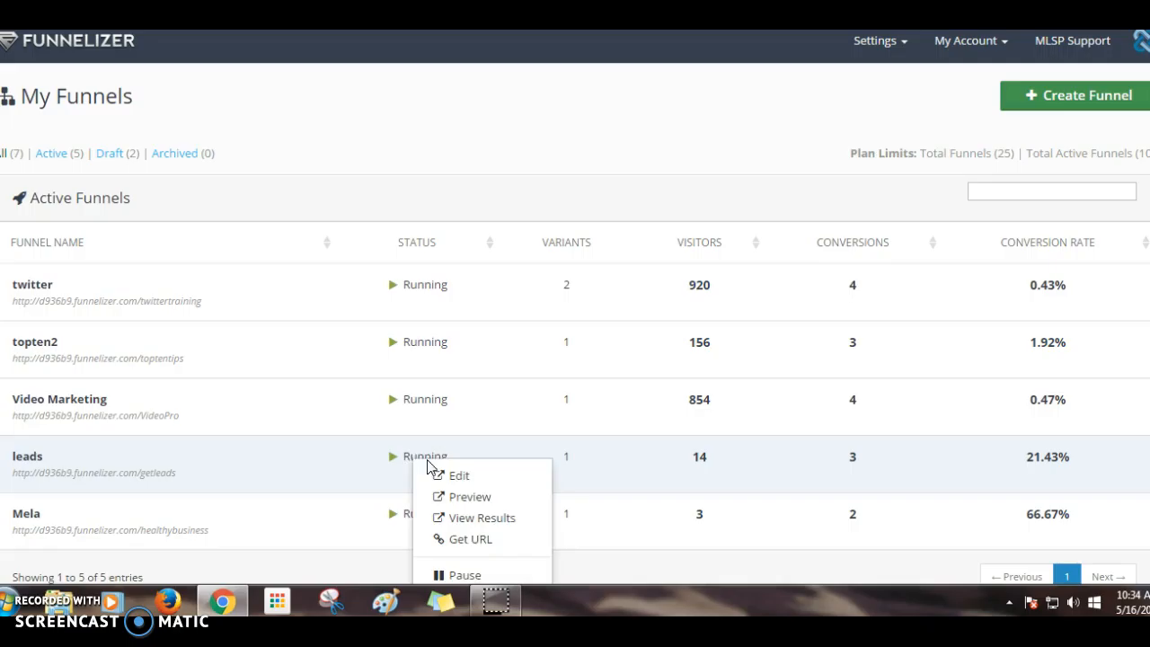
- Preview the leads funnel's '10 Day Test Drive' name-and-email opt-in page
click(477, 500)
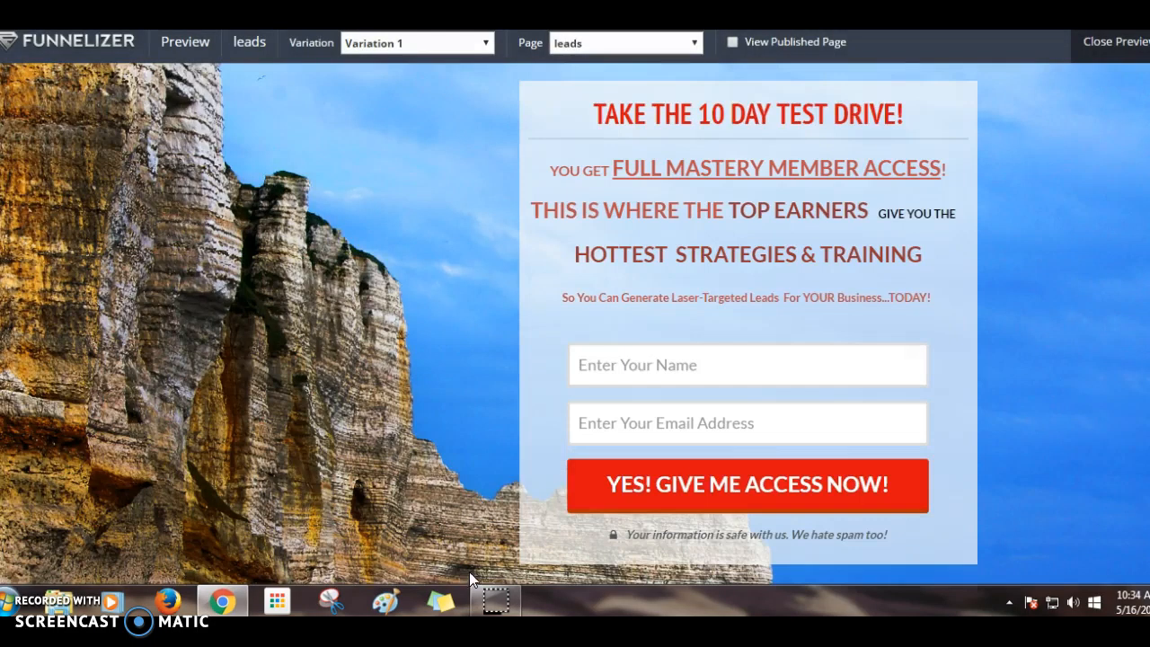
scroll(424, 477, down, 1)
scroll(425, 477, up, 1)
scroll(755, 346, down, 1)
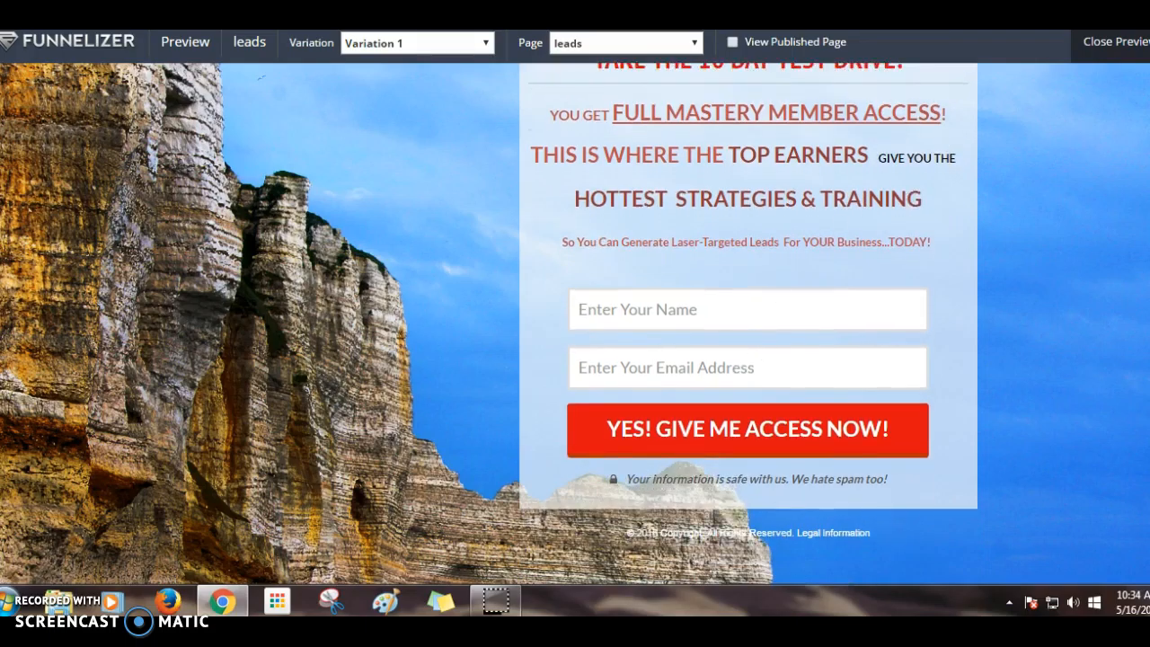
- Close the preview, open the leads funnel in the editor, then return to My Funnels
click(1143, 43)
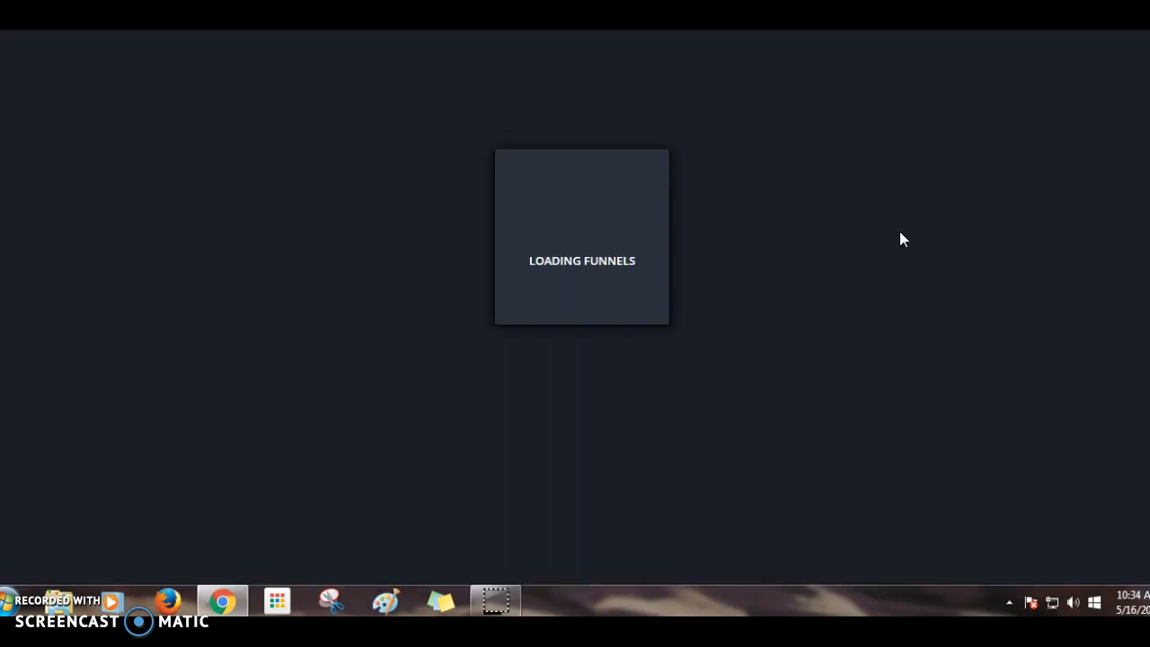
scroll(482, 427, down, 3)
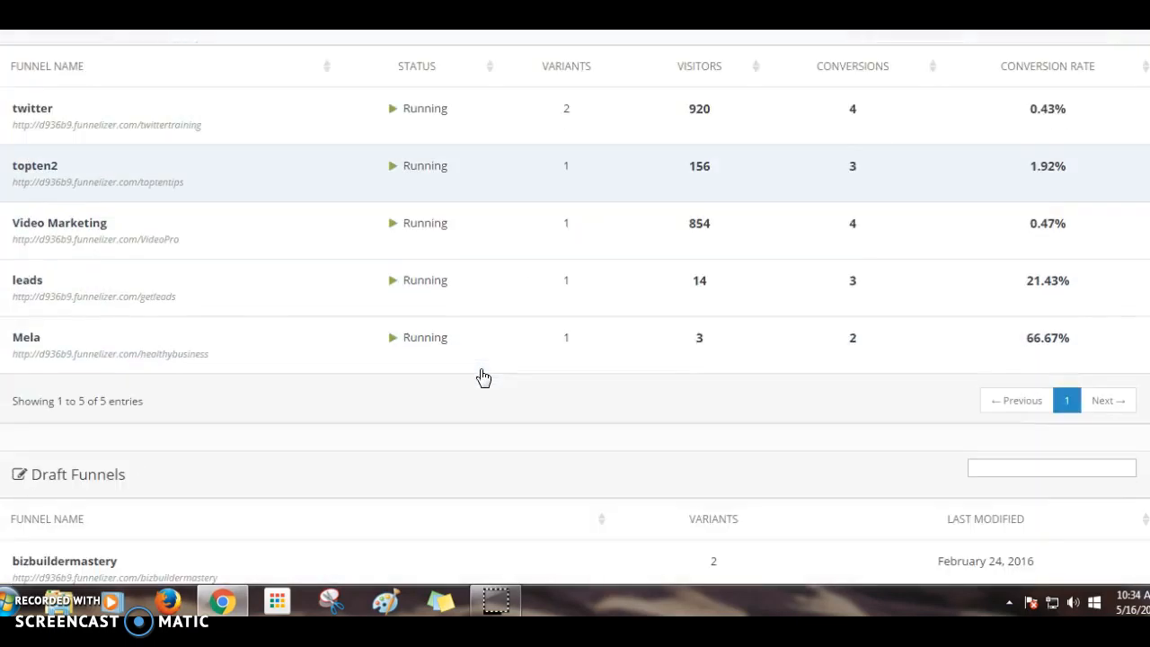
click(1051, 286)
click(1079, 303)
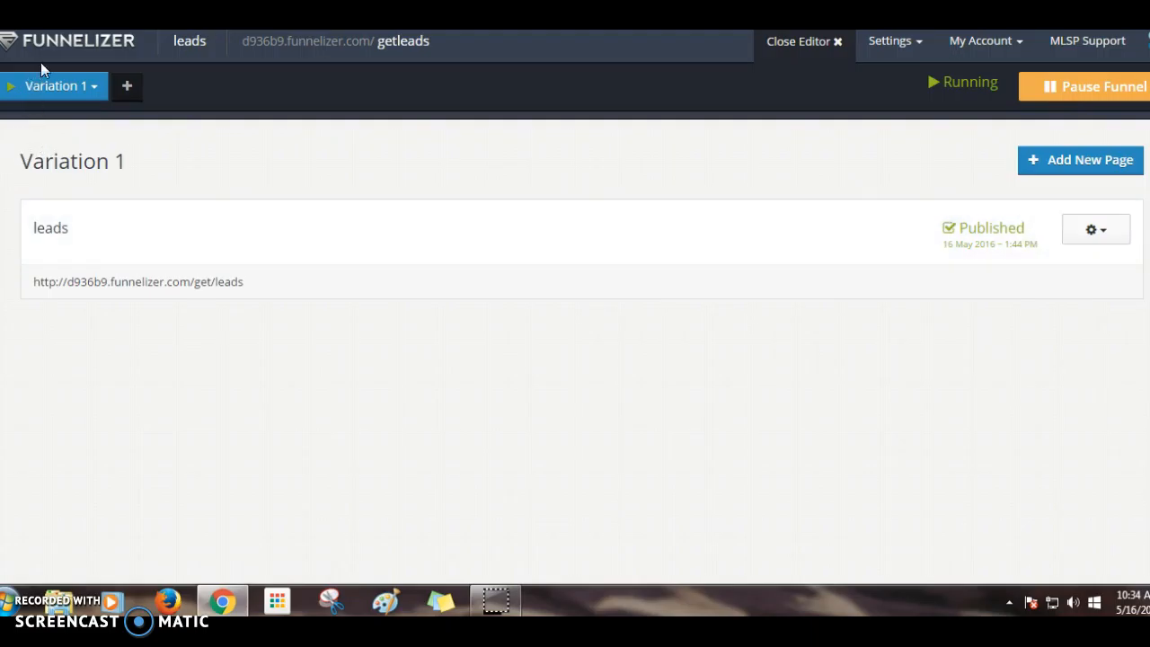
click(837, 42)
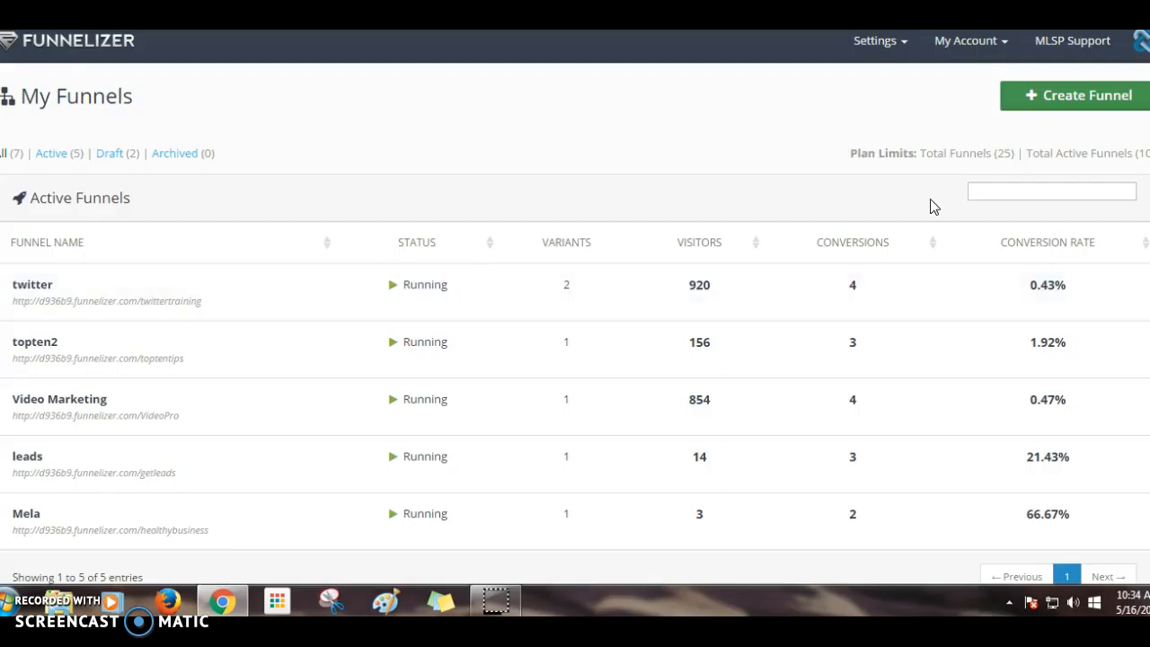
- Create a new funnel named 'tester' with slug 'tester' on d936b9.funnelizer.com
click(1078, 100)
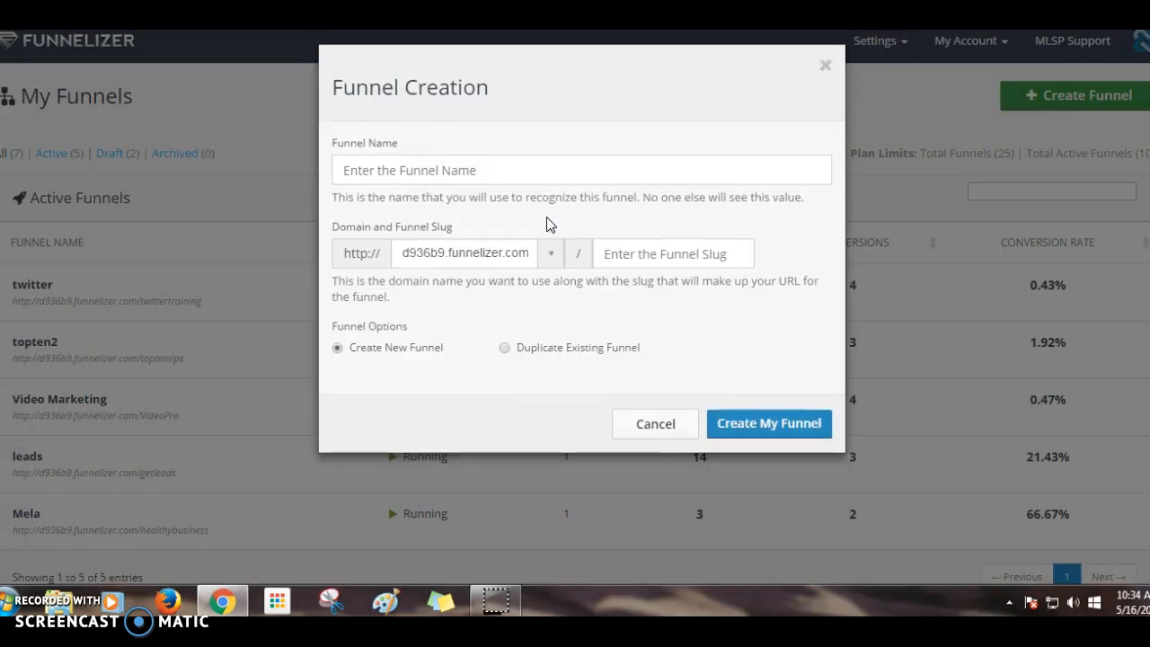
text(tr)
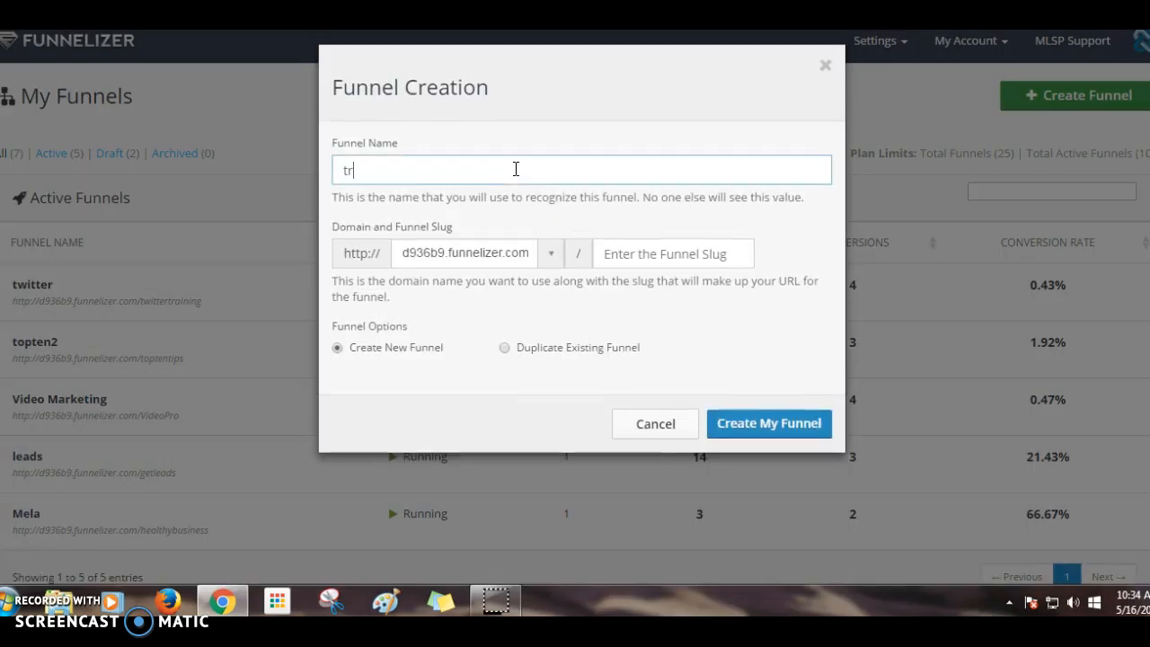
text(ster)
click(635, 256)
text(te)
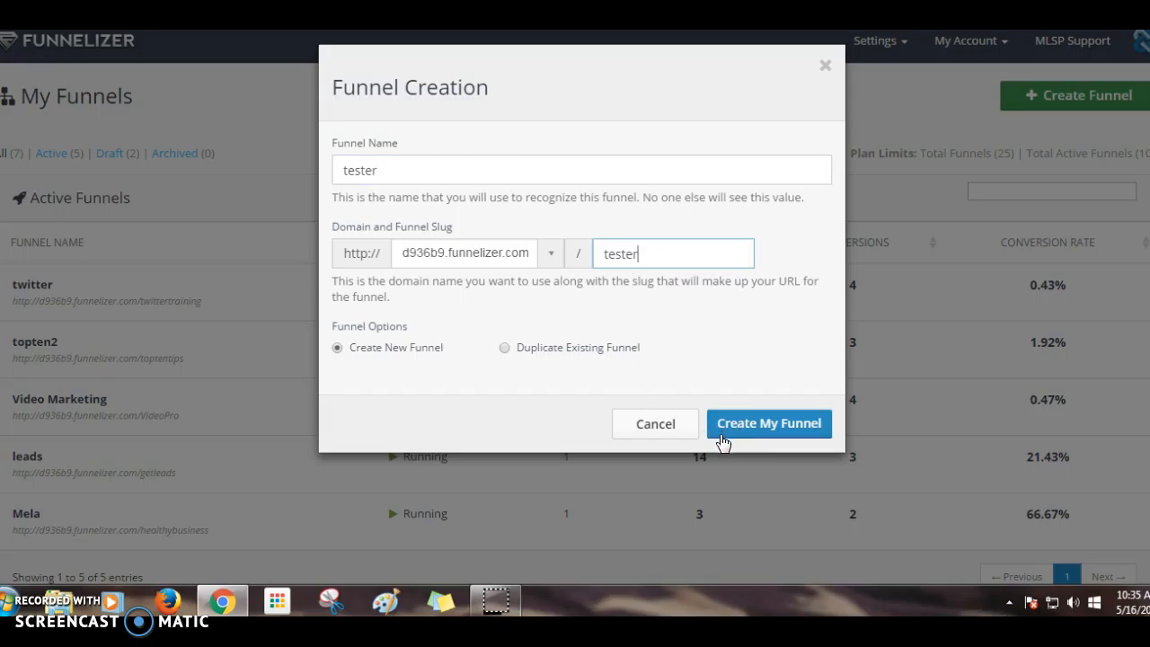
click(749, 438)
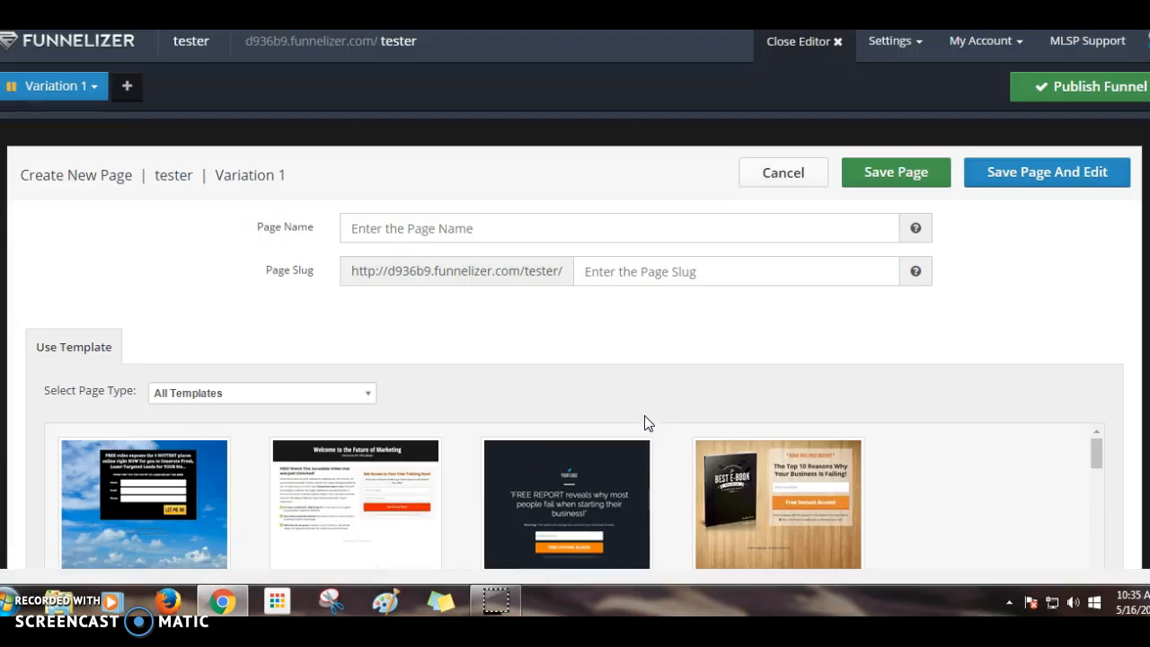
- Browse the full template grid, opening the category list but leaving all templates shown
scroll(812, 392, down, 1)
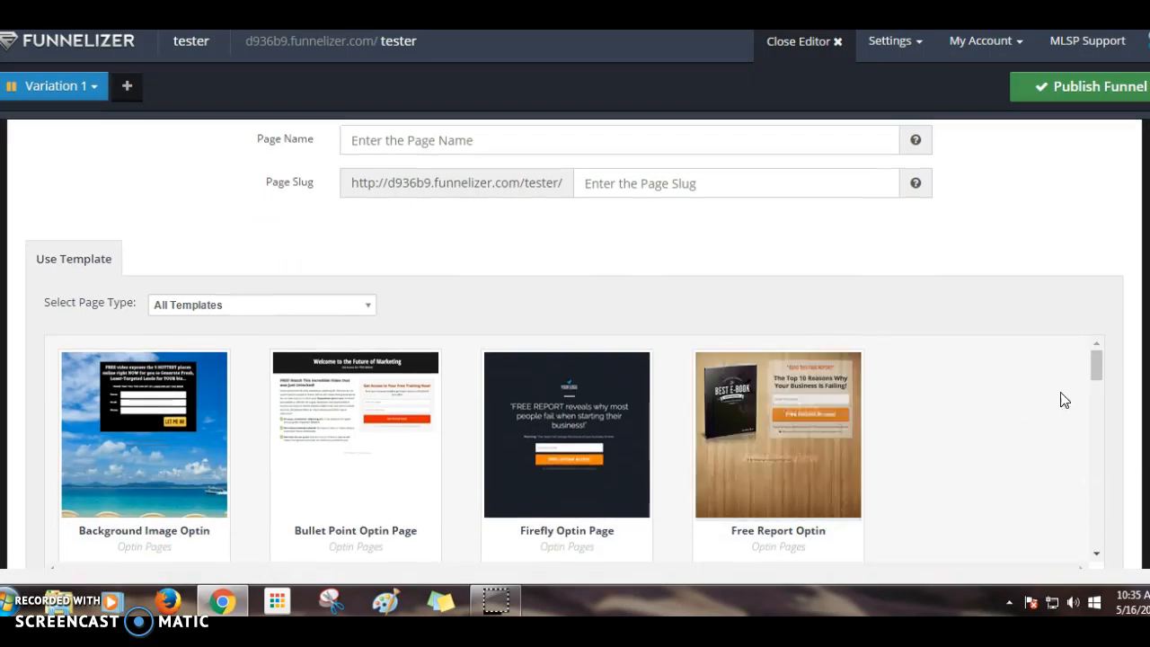
scroll(1078, 399, down, 1)
scroll(1126, 401, down, 1)
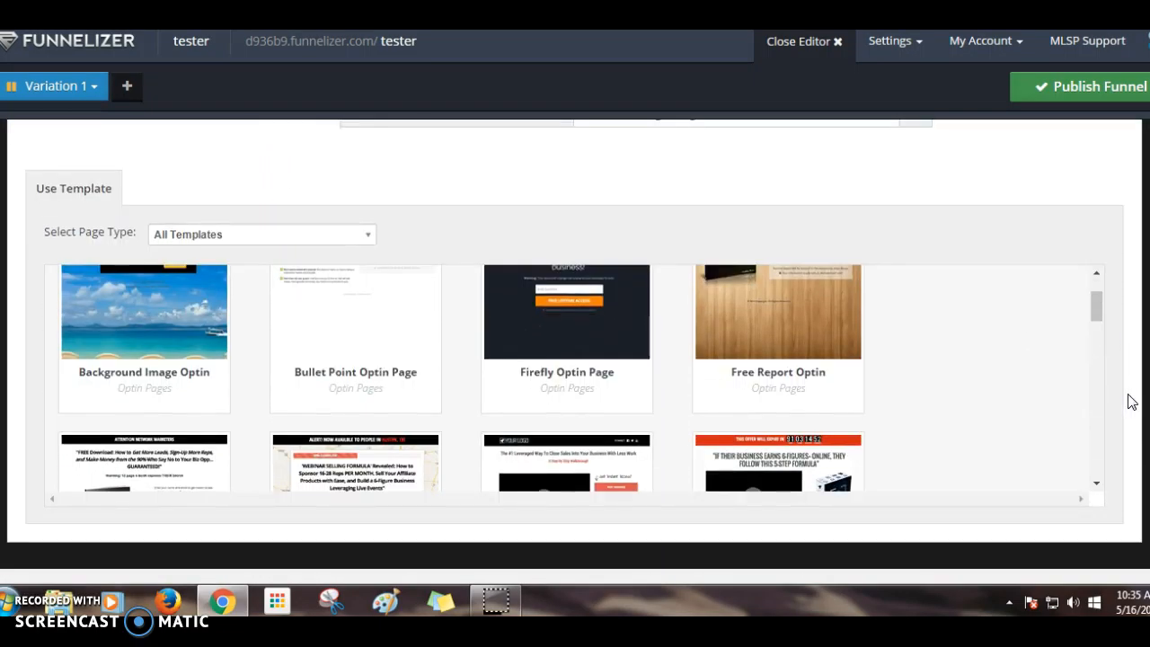
scroll(1098, 279, up, 1)
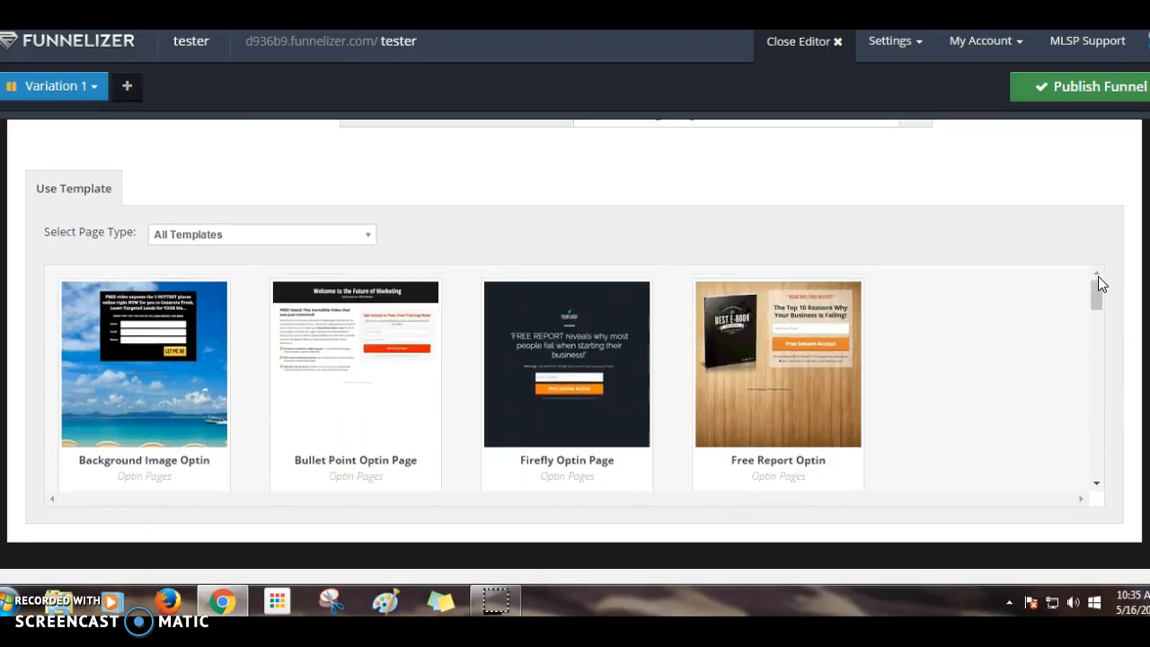
click(221, 236)
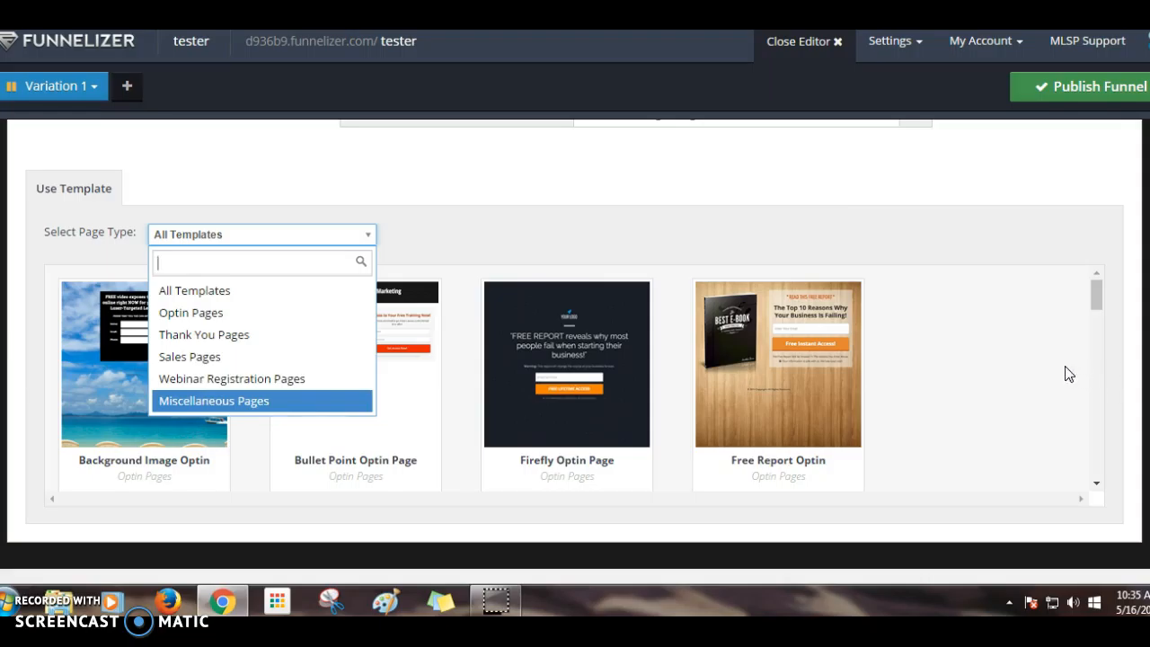
click(832, 235)
scroll(1016, 362, down, 5)
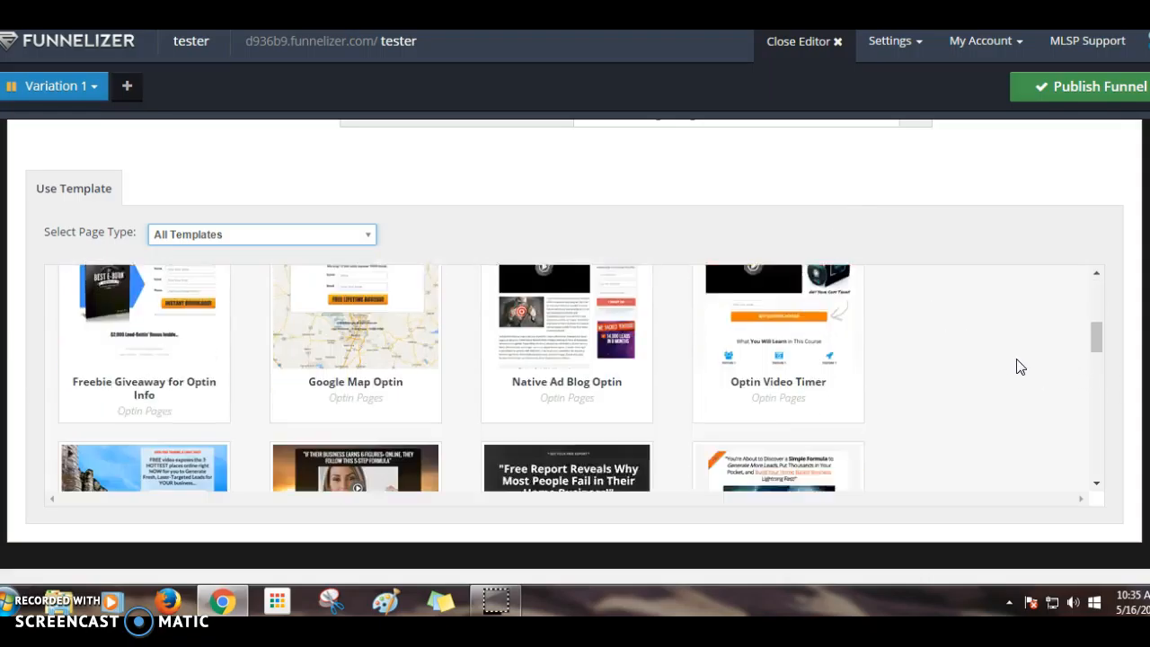
scroll(886, 405, down, 3)
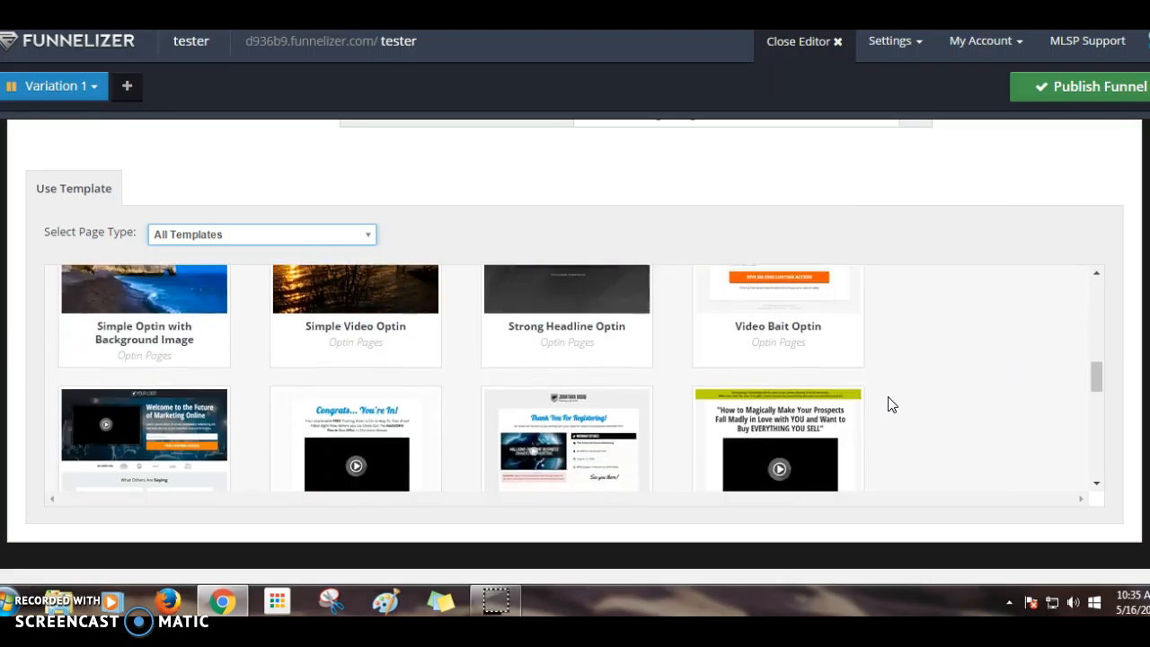
scroll(888, 404, down, 10)
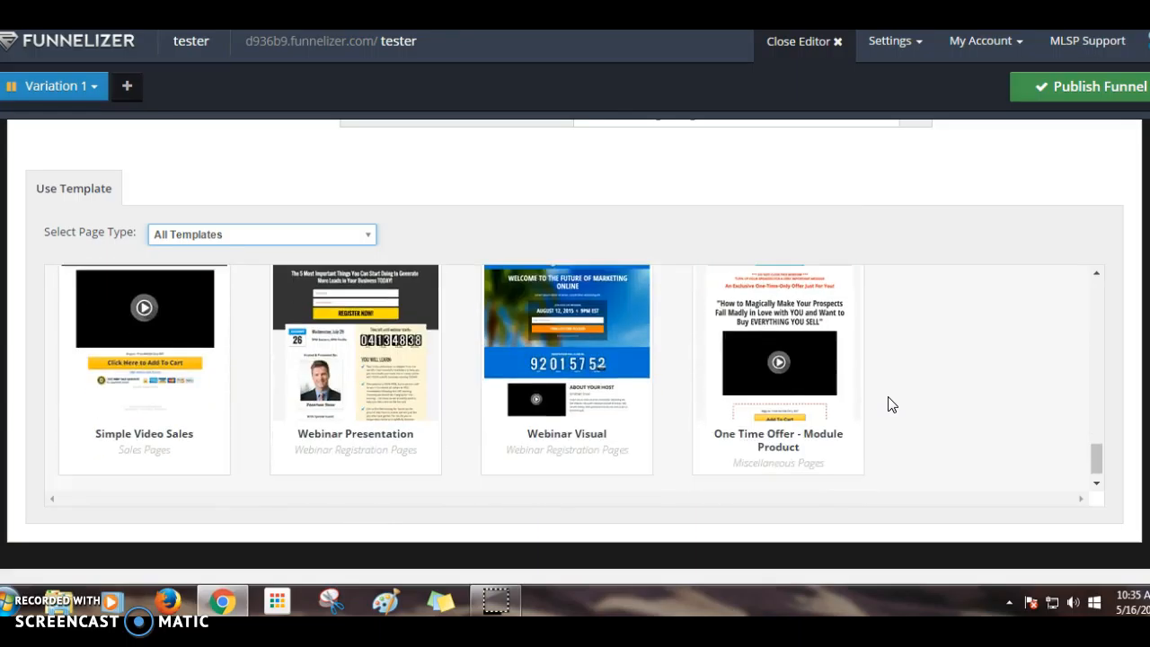
scroll(922, 406, up, 15)
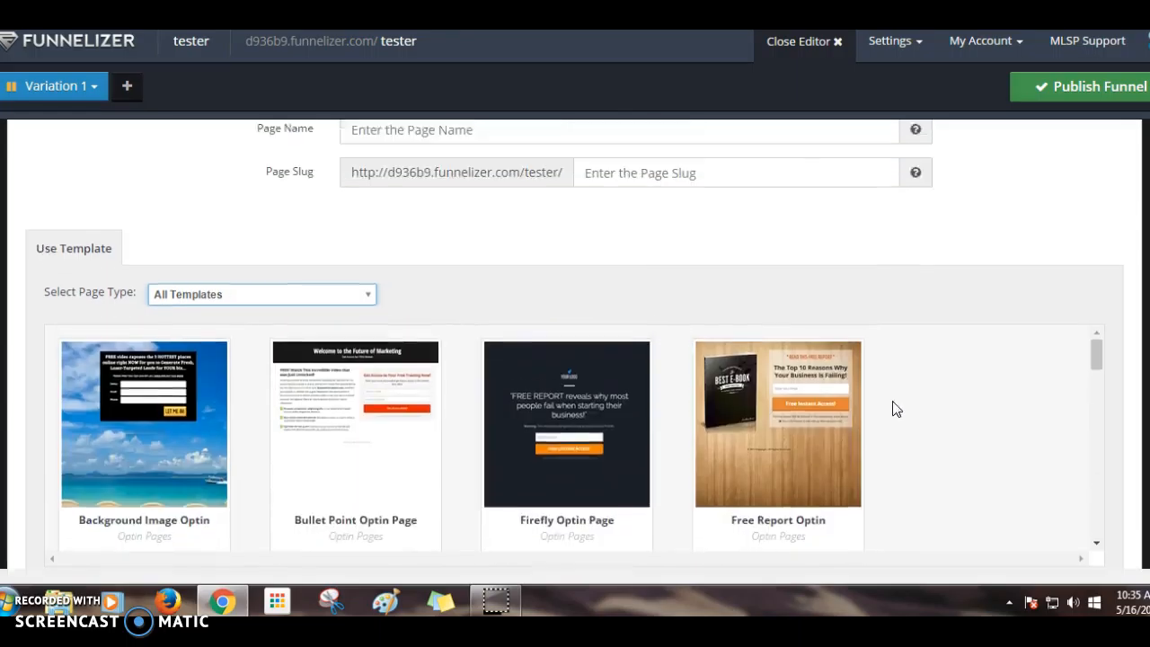
scroll(896, 409, up, 1)
- Filter the templates to Optin Pages and scroll down to the cliff-background template
click(247, 399)
click(227, 472)
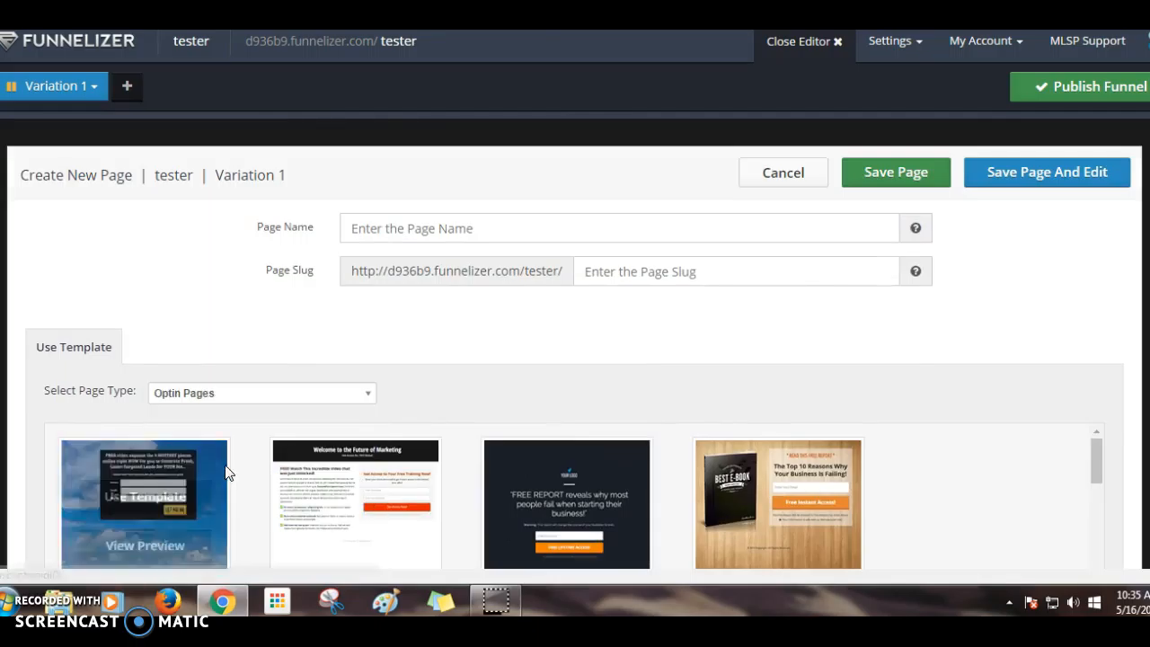
scroll(427, 377, down, 1)
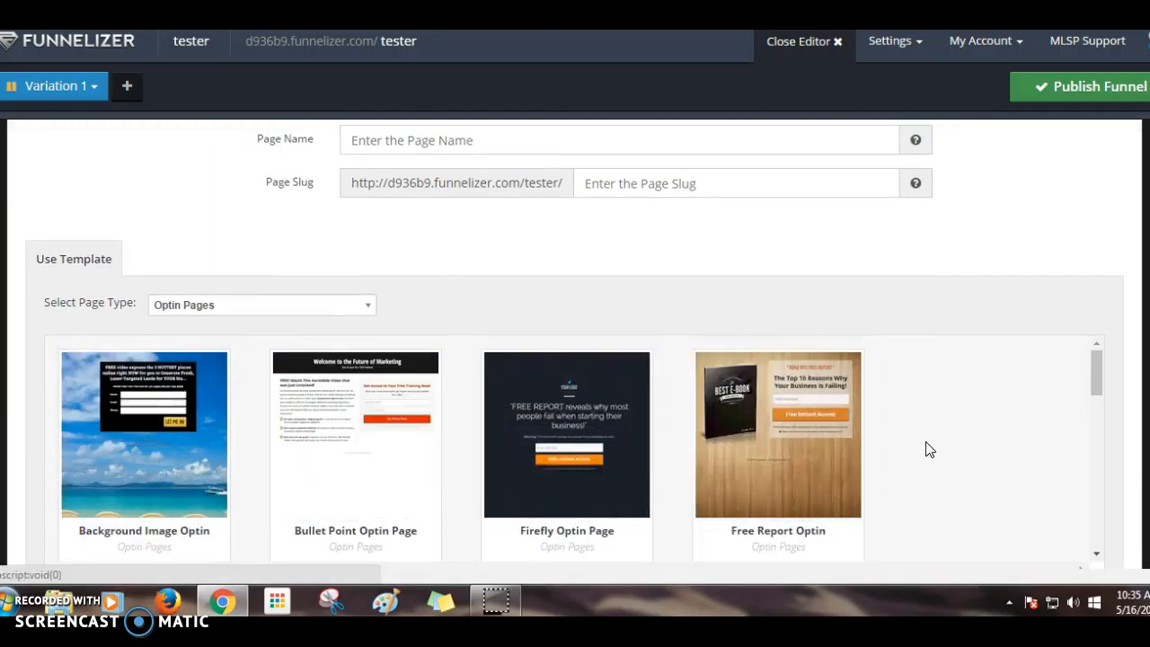
scroll(930, 450, down, 5)
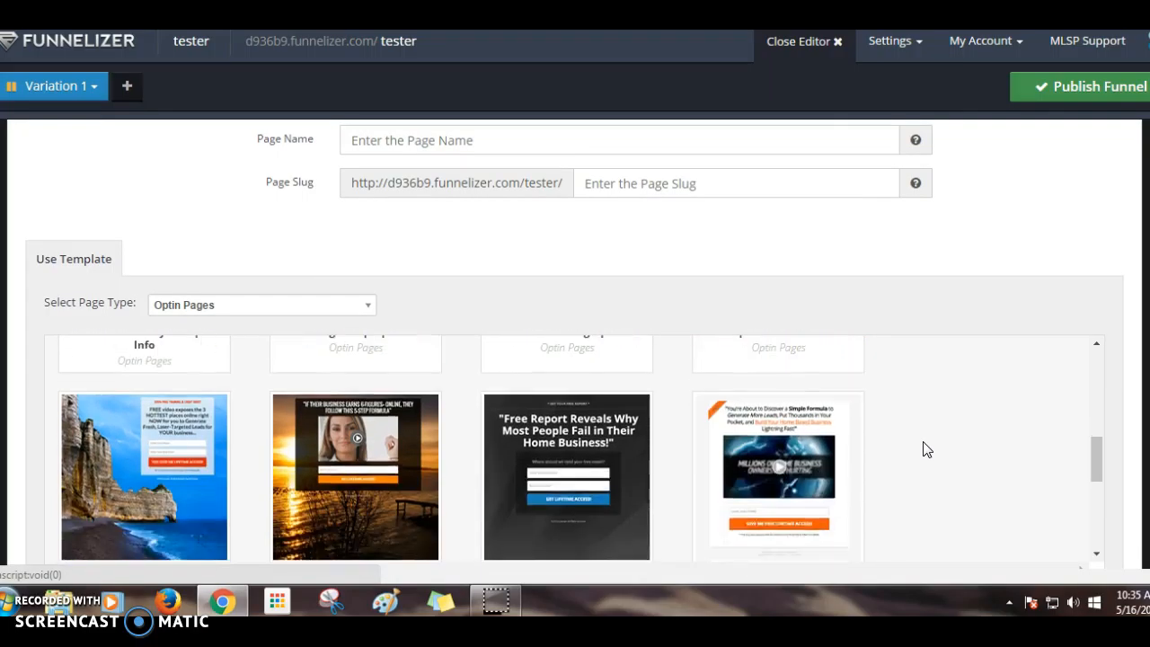
- Preview the Simple Optin with Background Image template, then select it for the page
mouse_move(174, 516)
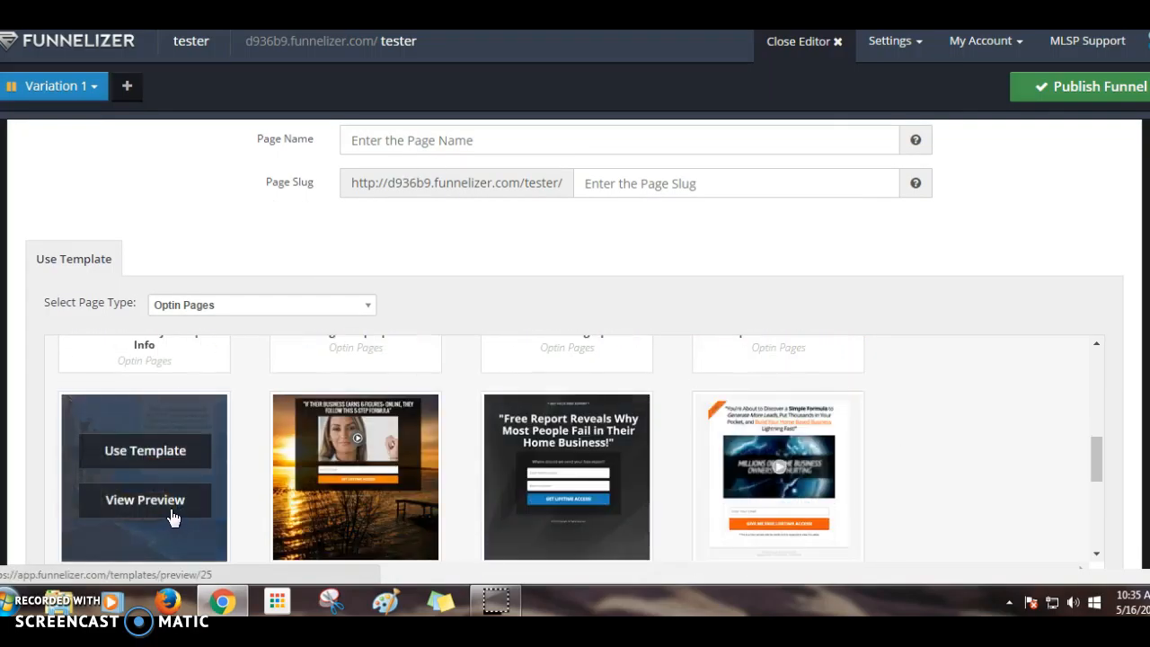
click(156, 502)
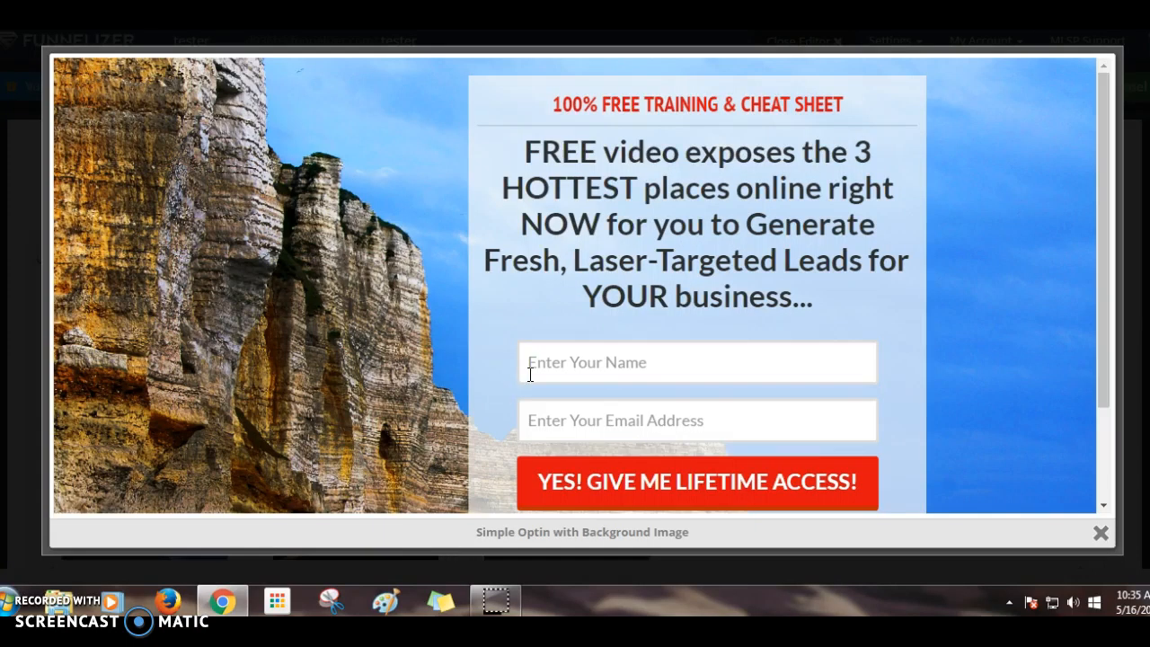
scroll(529, 374, down, 2)
scroll(530, 370, up, 2)
click(1101, 532)
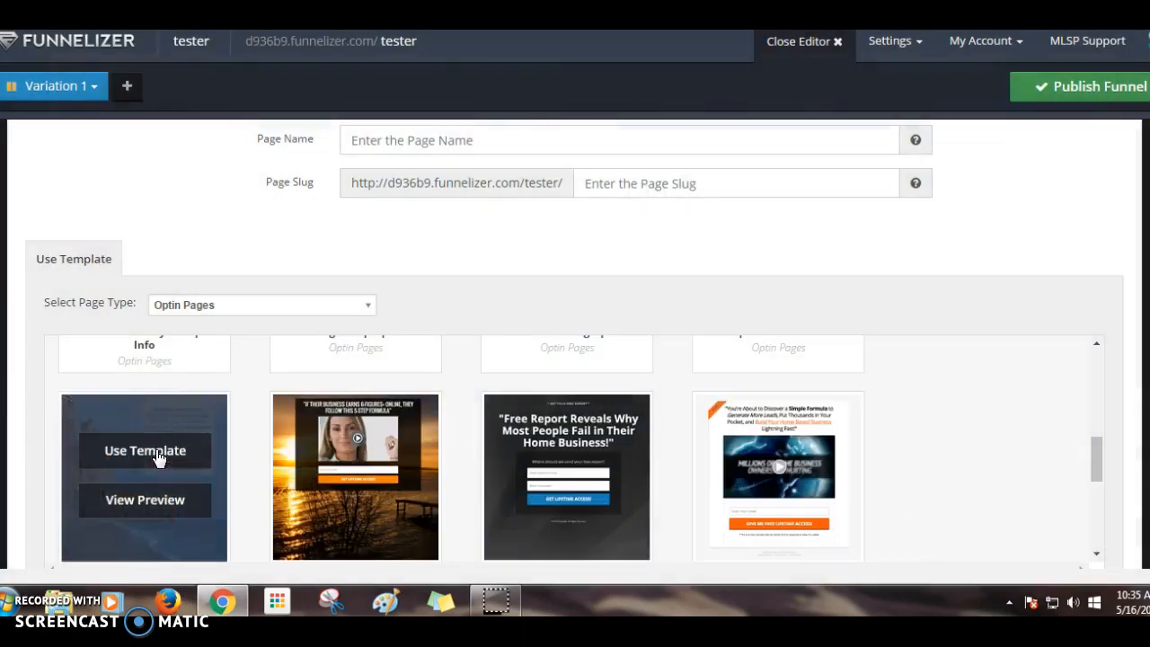
click(158, 452)
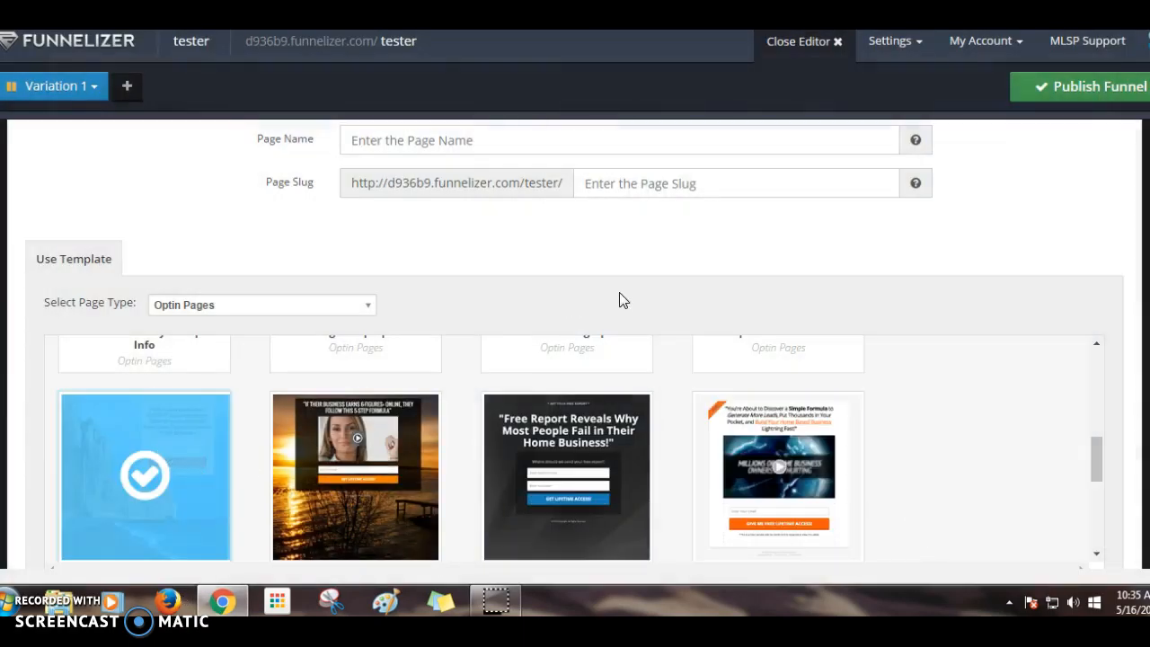
- Name the page 'tester' with slug 'tester' and save it into the page editor
mouse_move(551, 457)
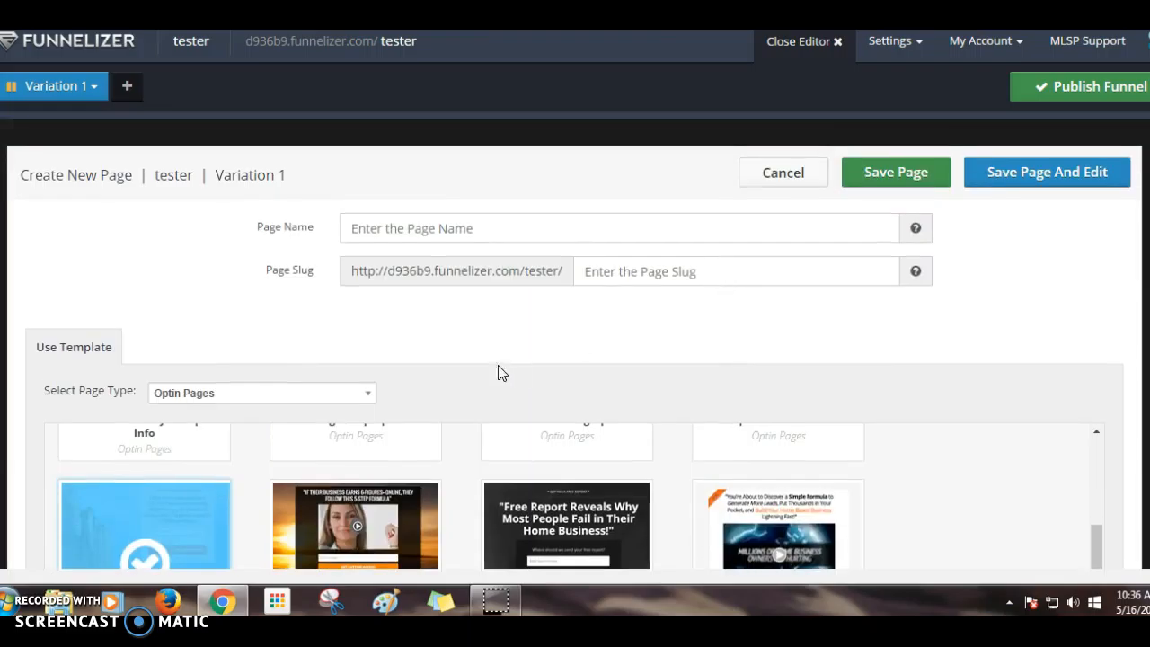
text(tester)
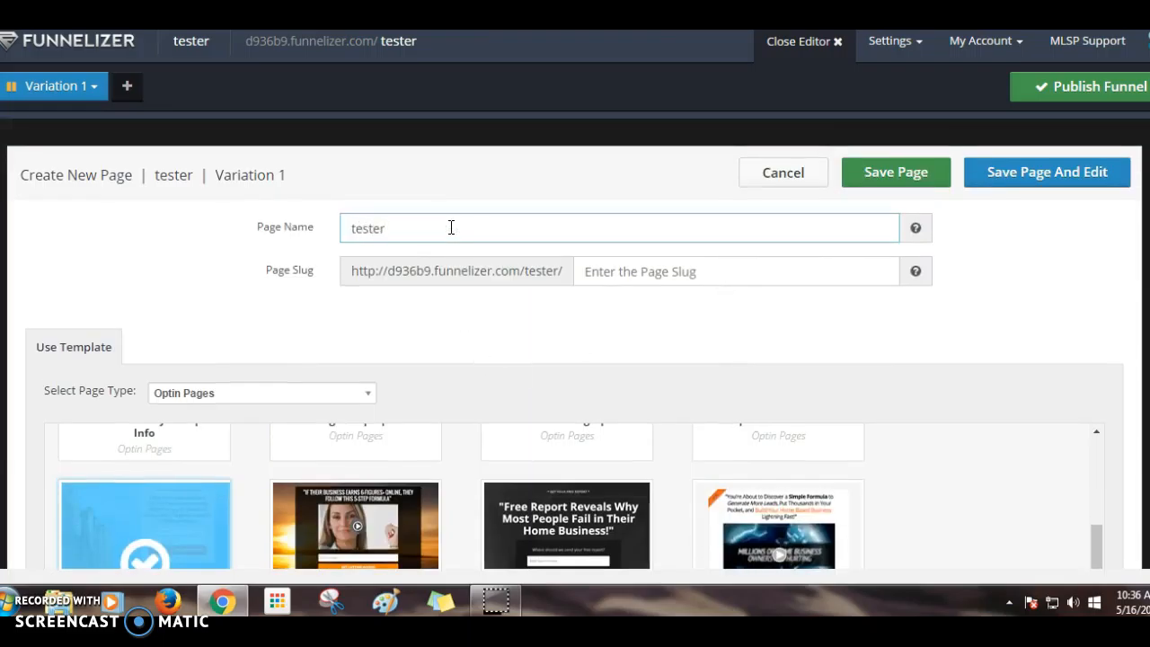
click(641, 276)
text(tester)
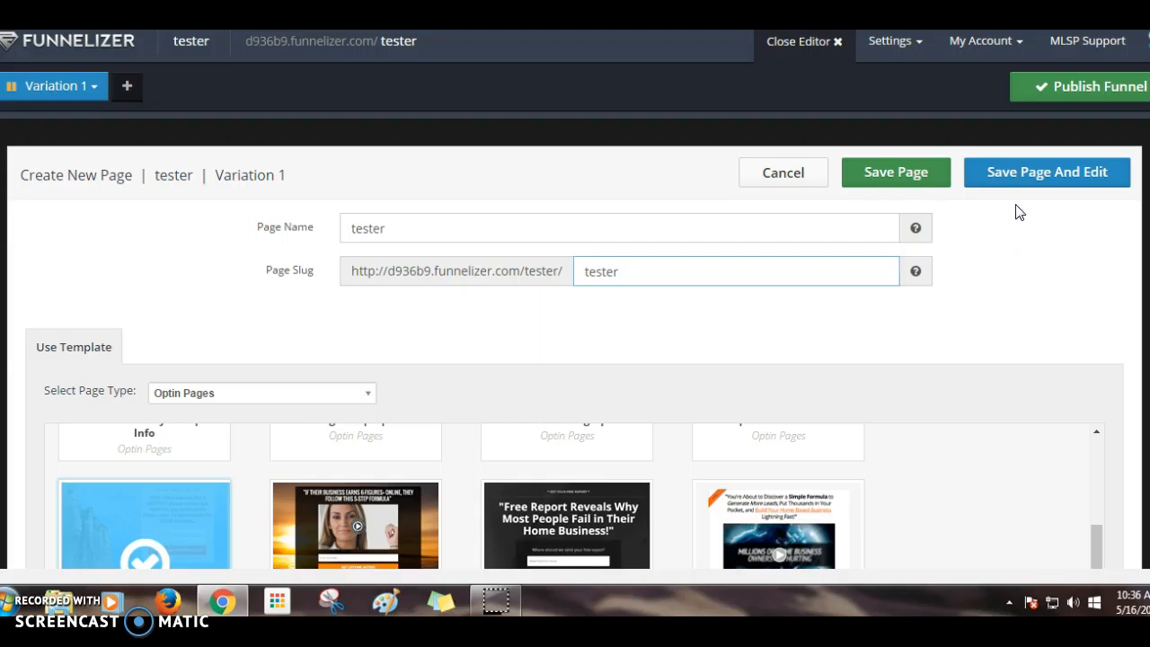
click(1025, 180)
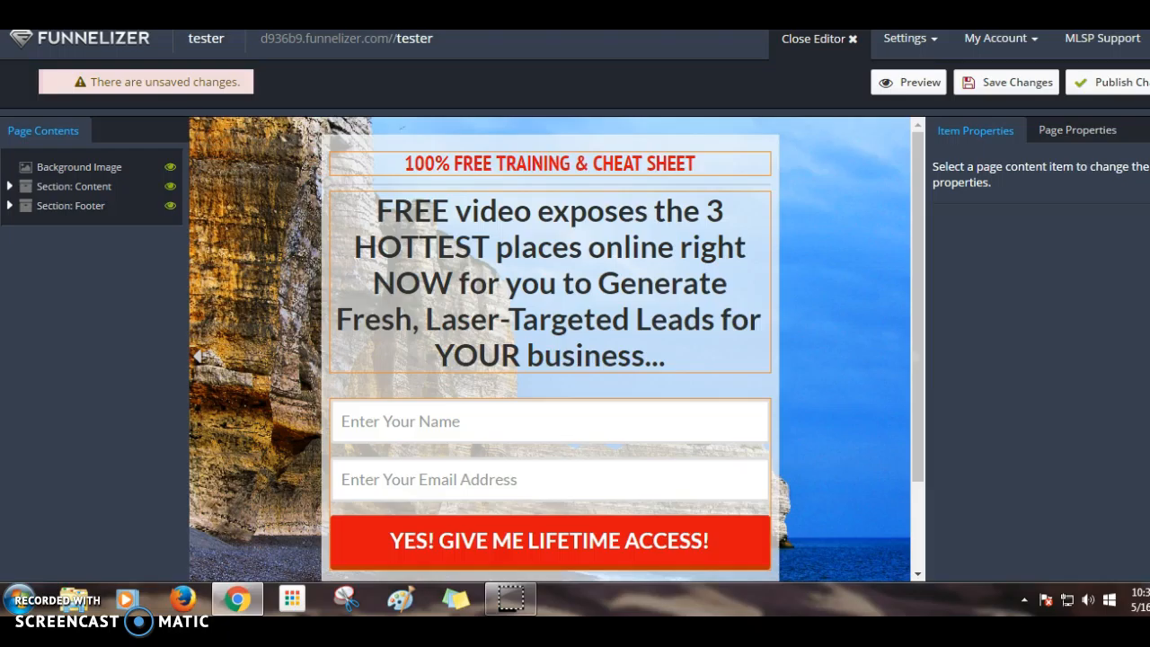
- Select the sub headline, then hide and restore the Background Image
click(545, 163)
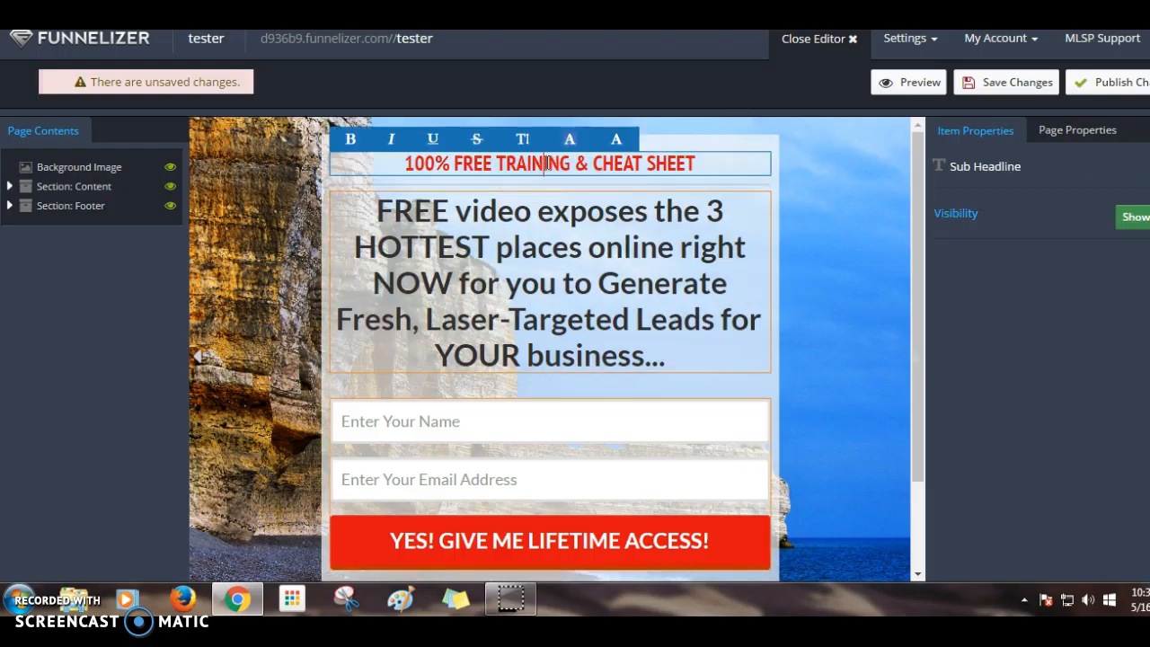
click(55, 166)
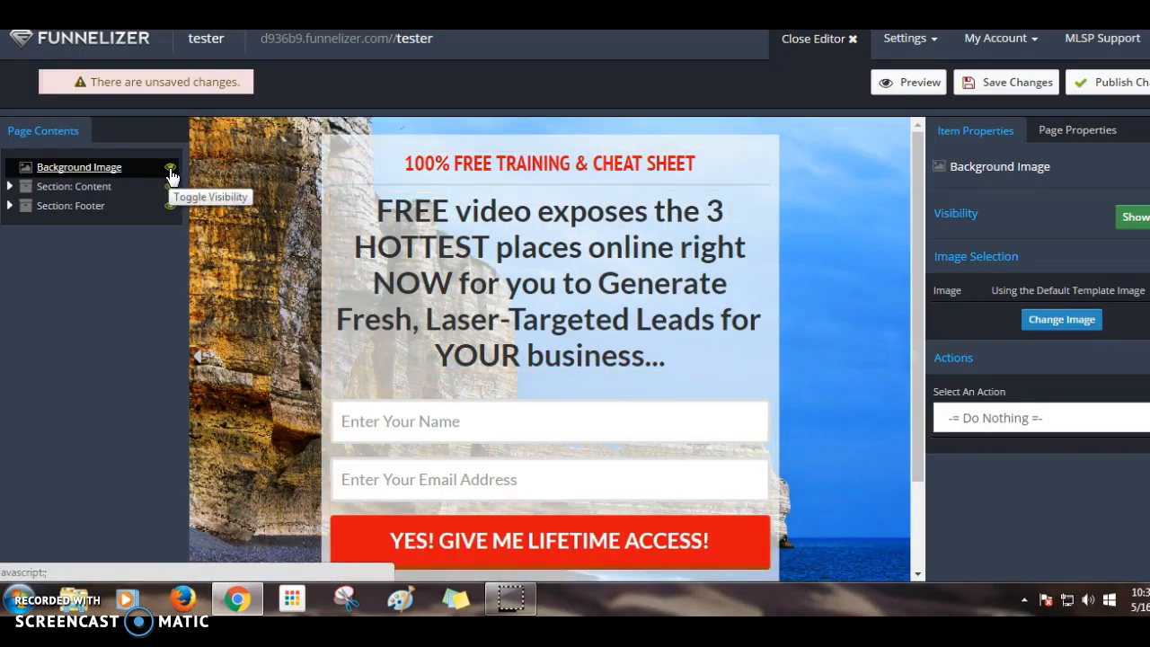
click(169, 169)
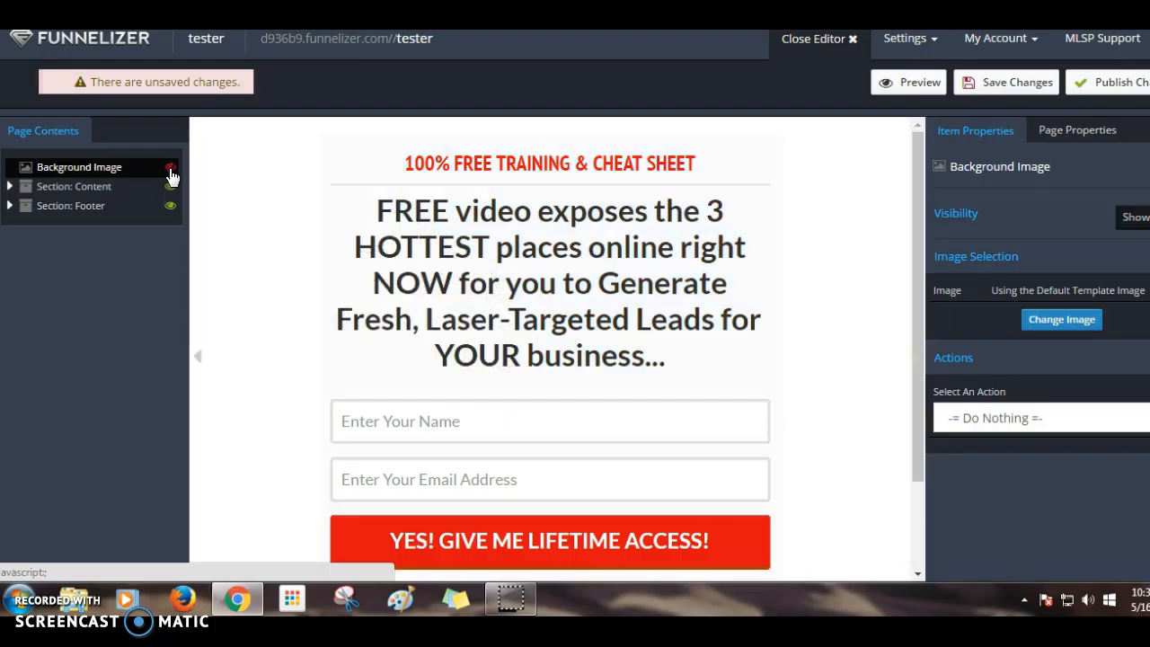
click(170, 169)
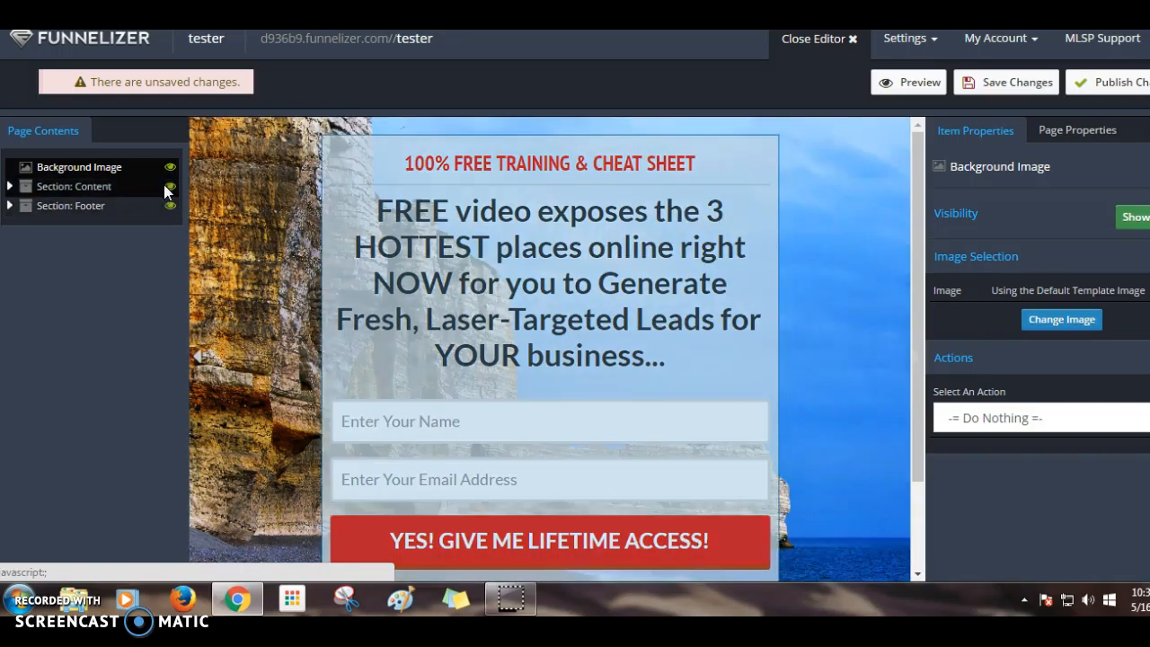
- Expand the Content and Footer sections, toggling the Content section and Sub Headline off and on
click(10, 187)
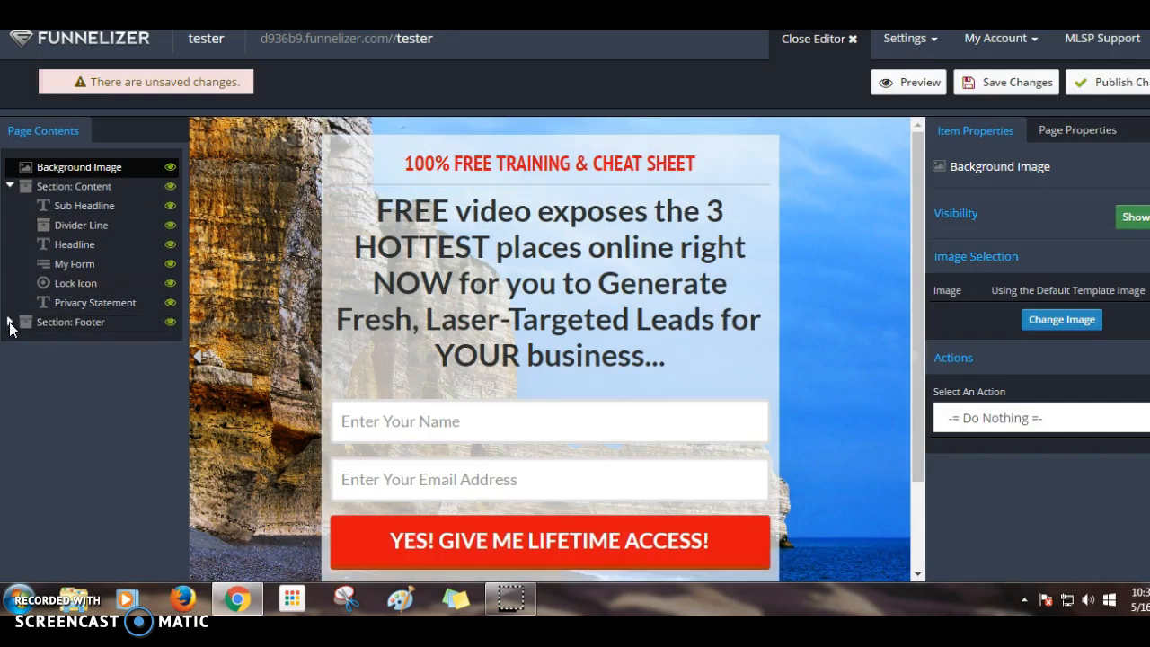
click(9, 321)
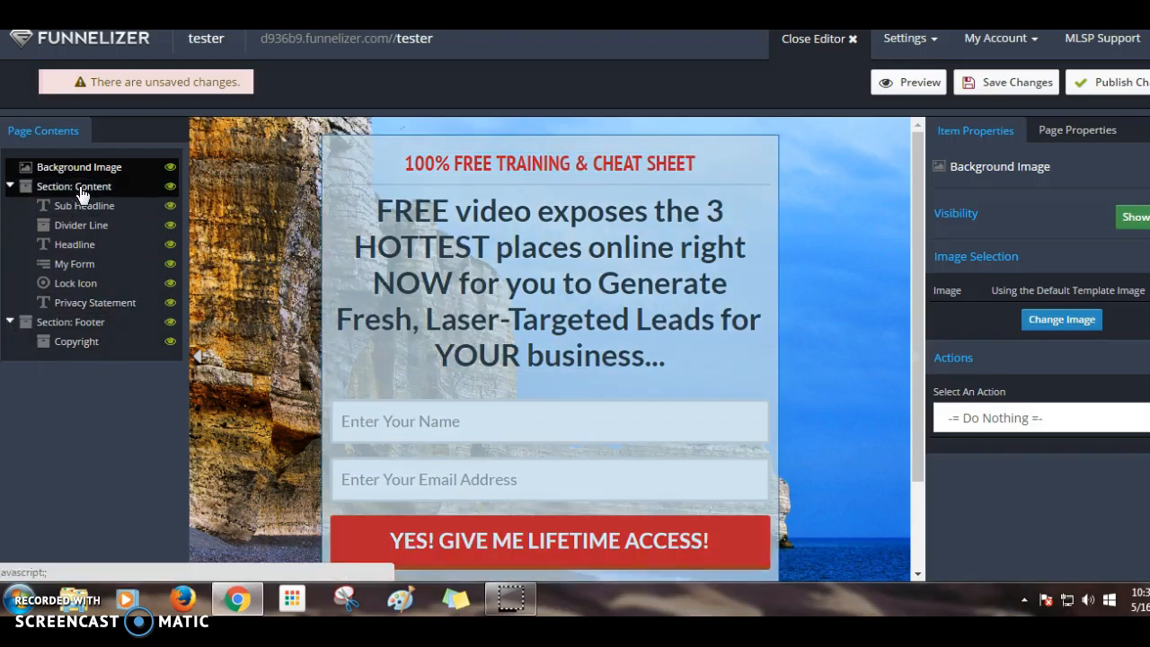
click(88, 197)
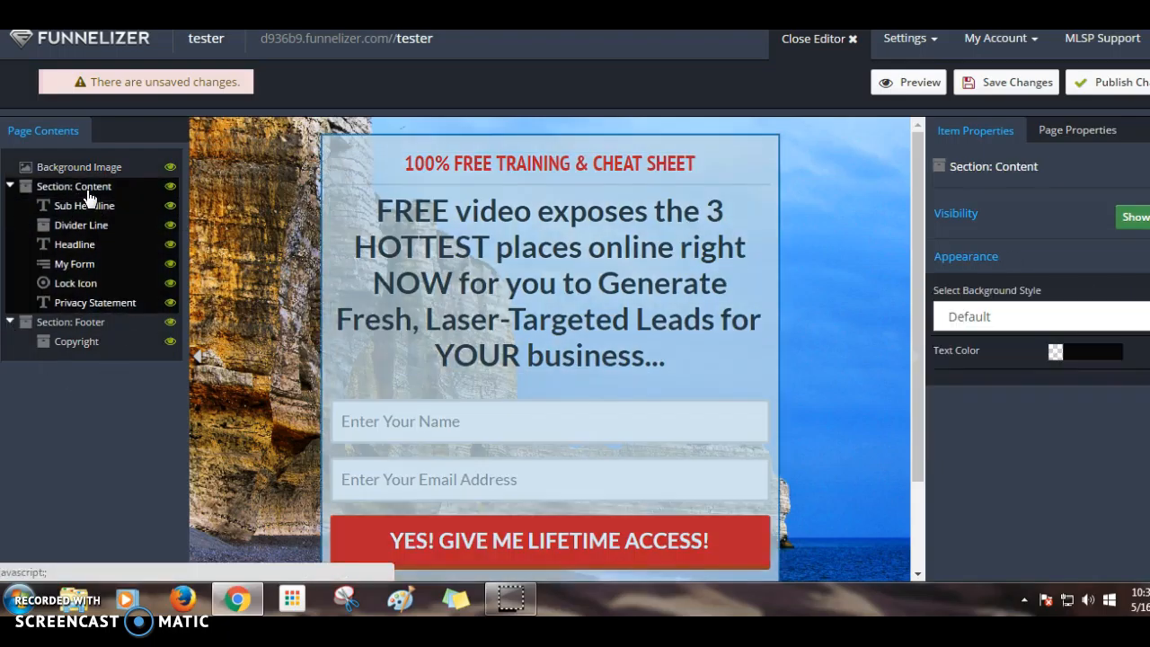
click(170, 187)
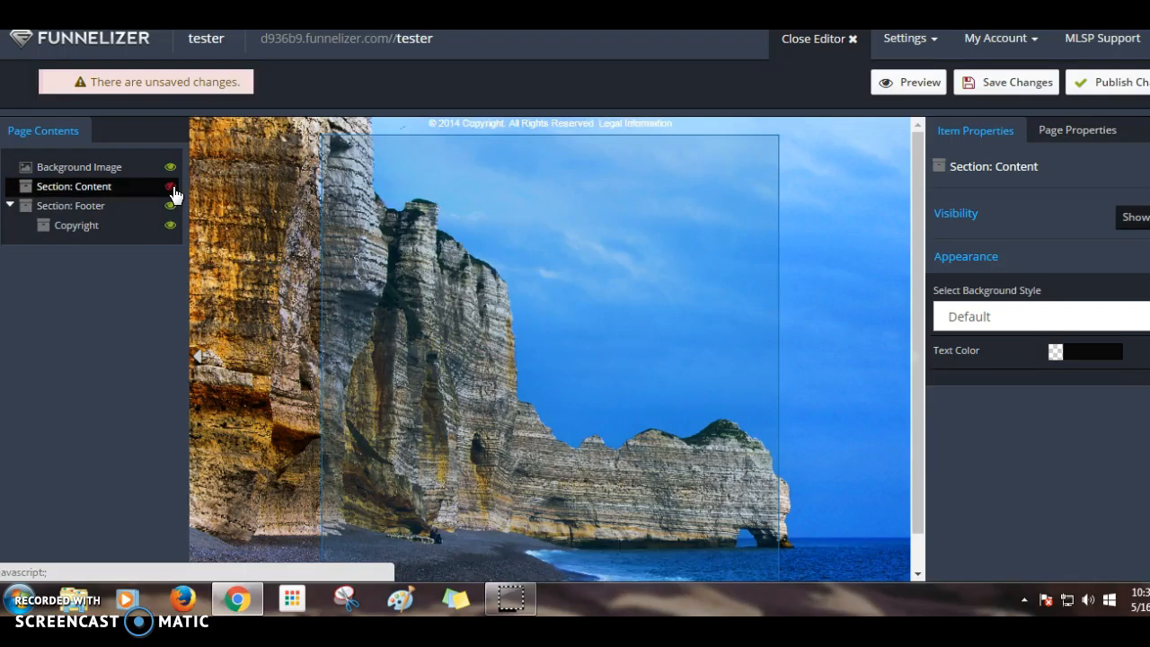
click(172, 189)
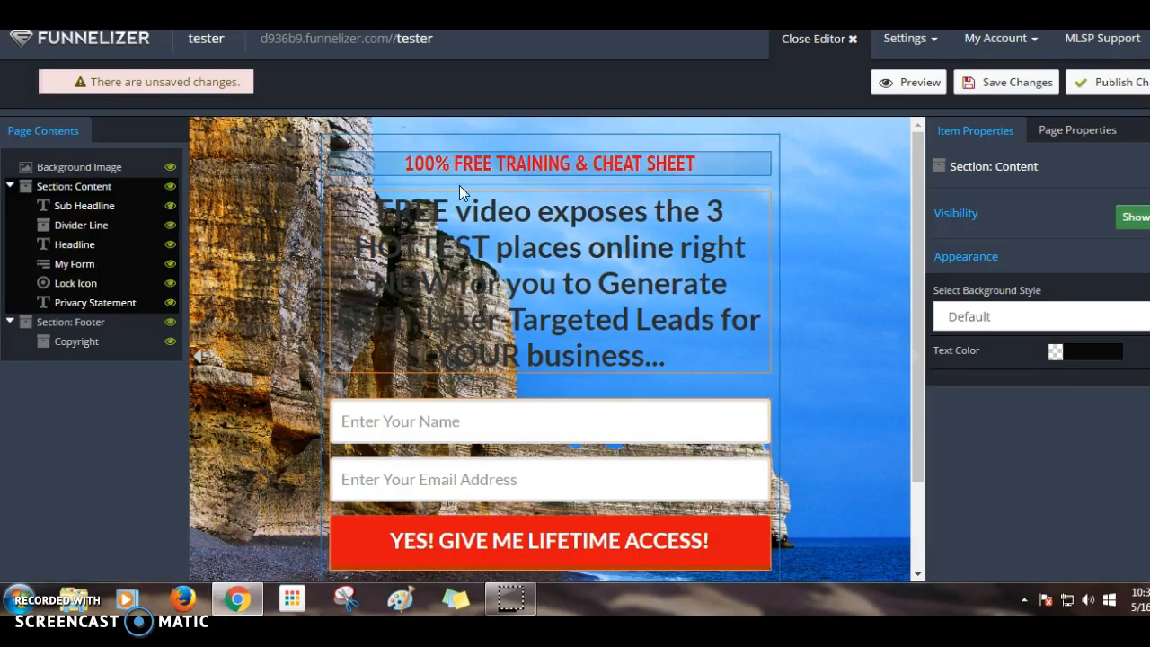
click(170, 208)
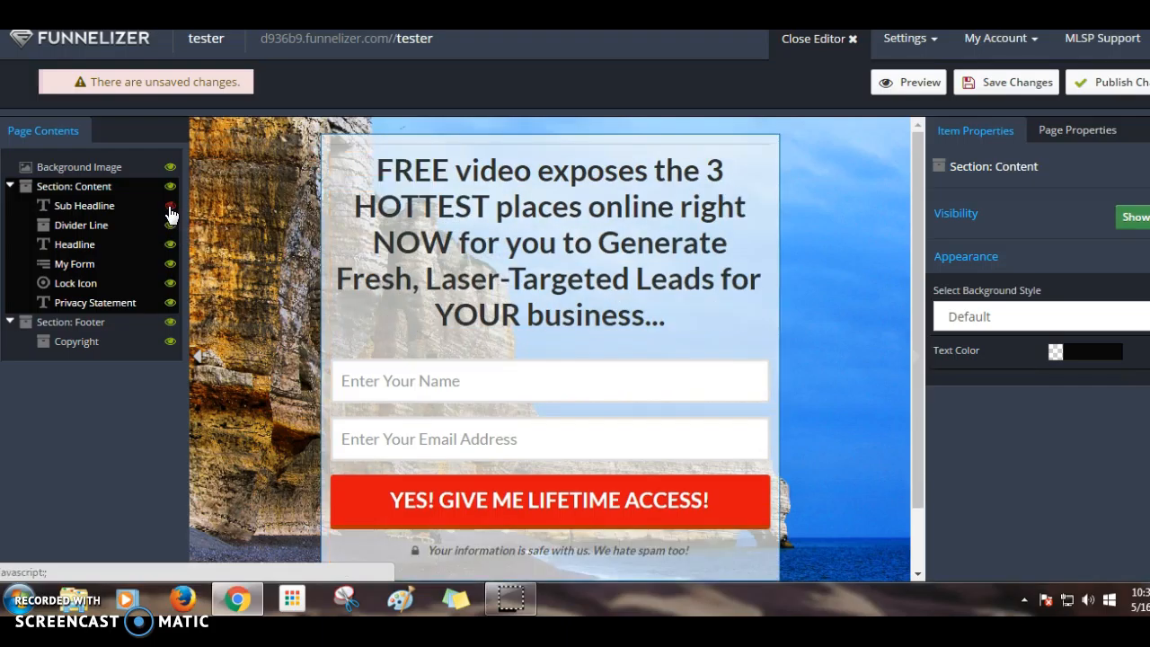
click(169, 209)
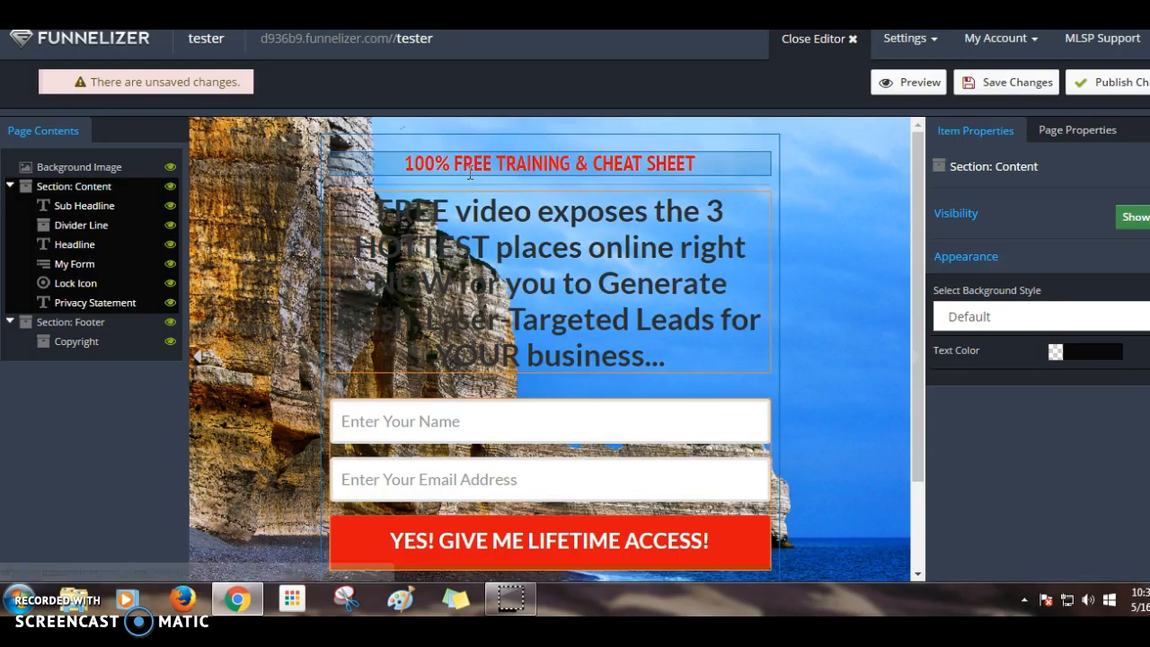
- Try Tiny, Huge and Extra Large font sizes on the sub headline, ending at Medium
double_click(543, 162)
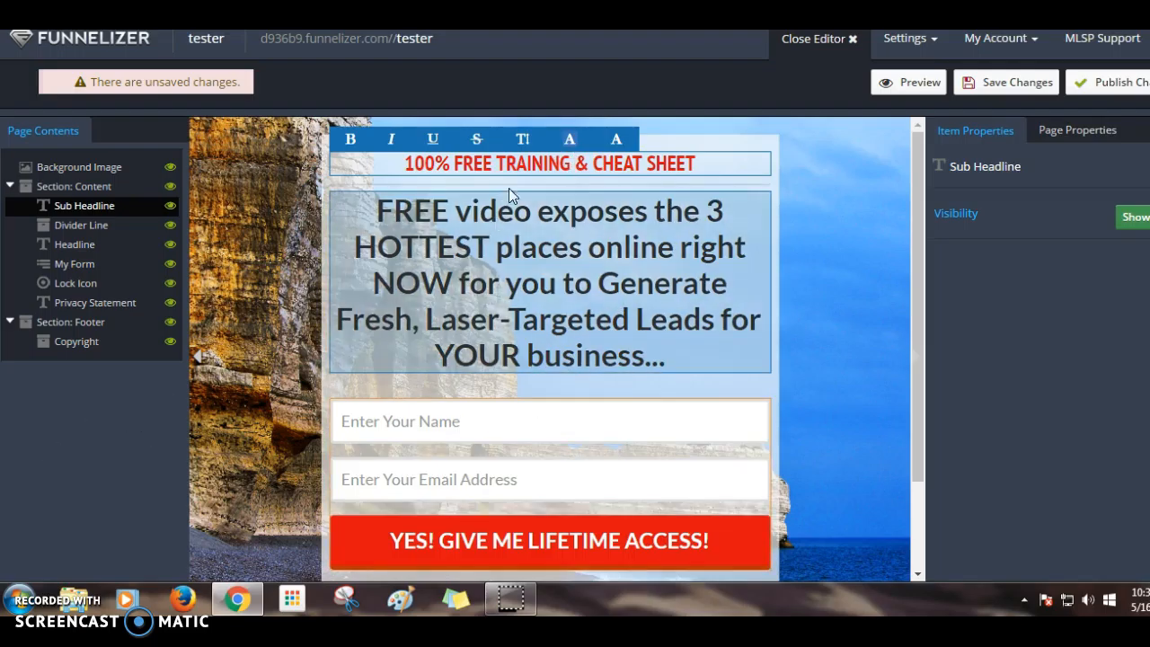
click(522, 138)
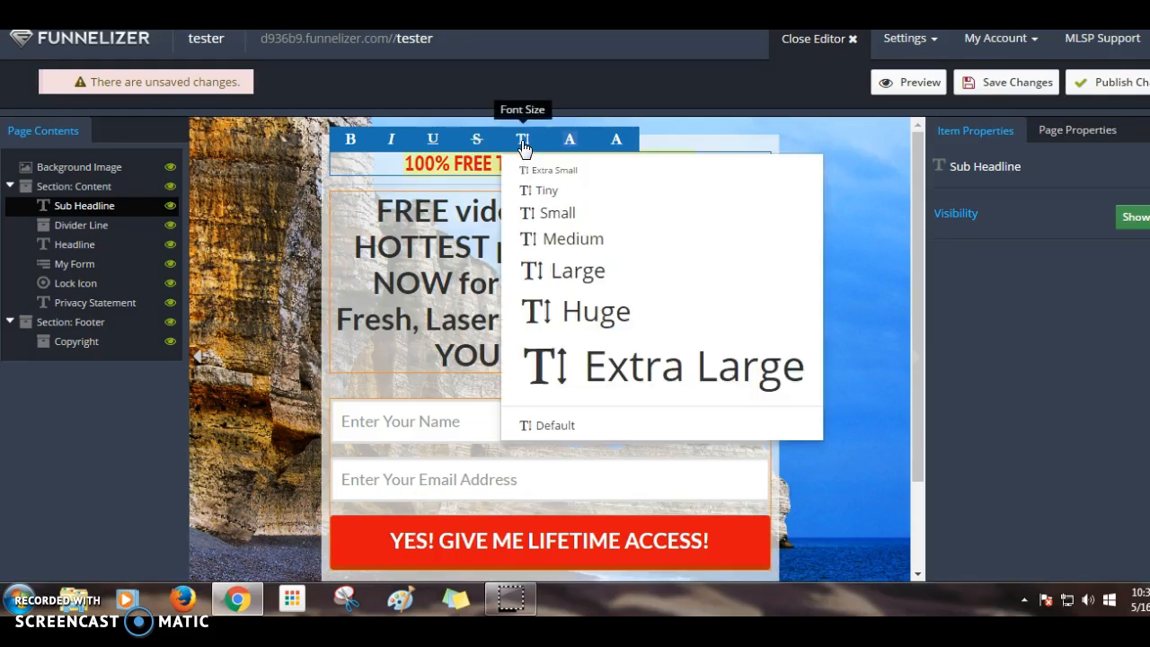
click(544, 189)
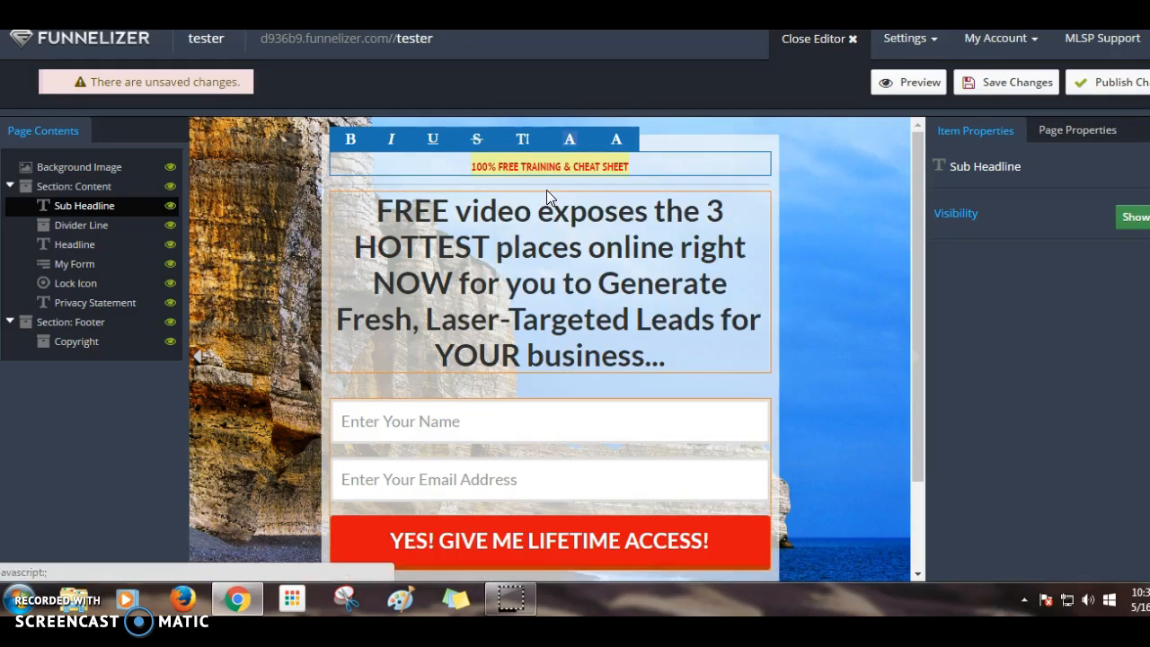
click(519, 142)
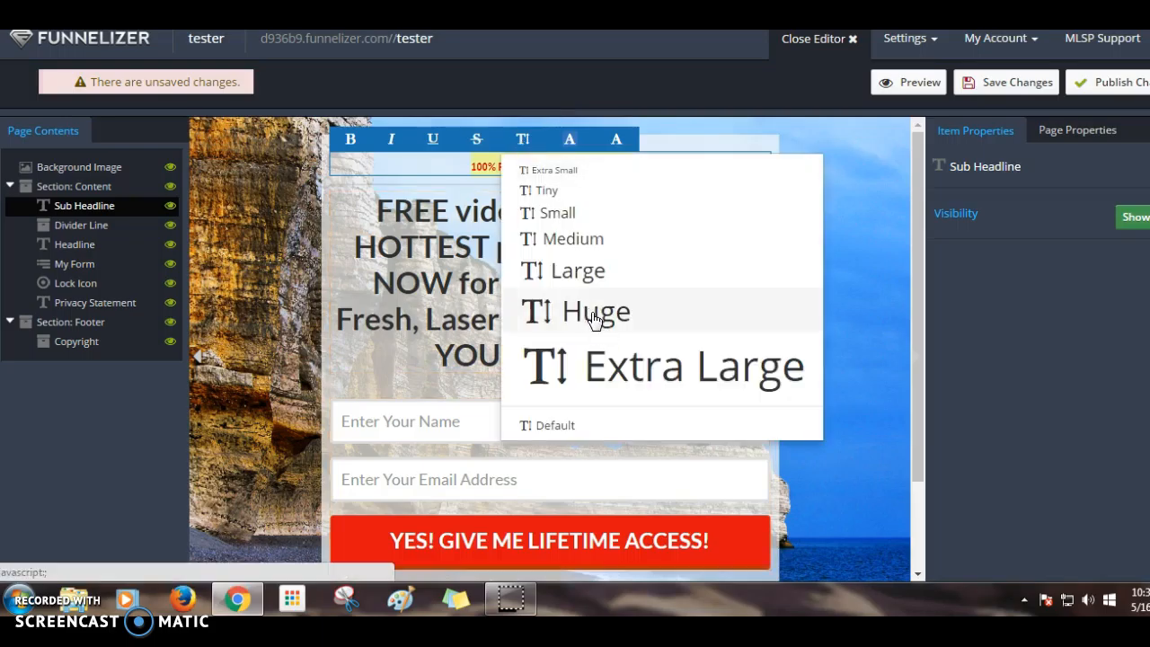
click(593, 314)
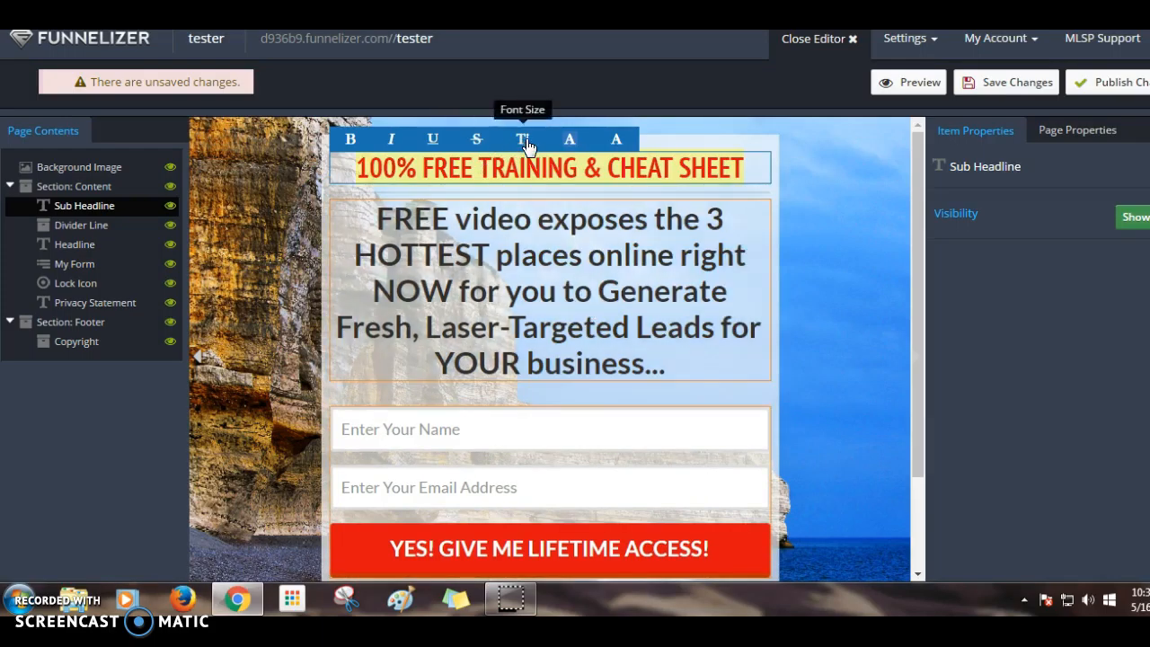
click(524, 140)
click(645, 394)
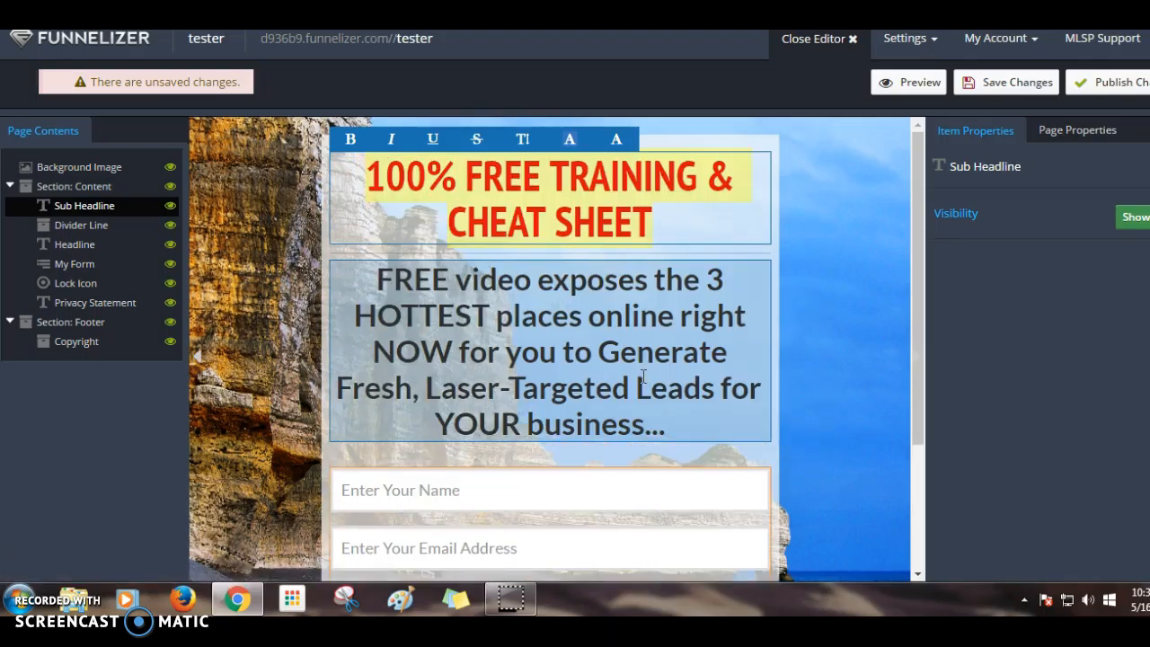
click(522, 139)
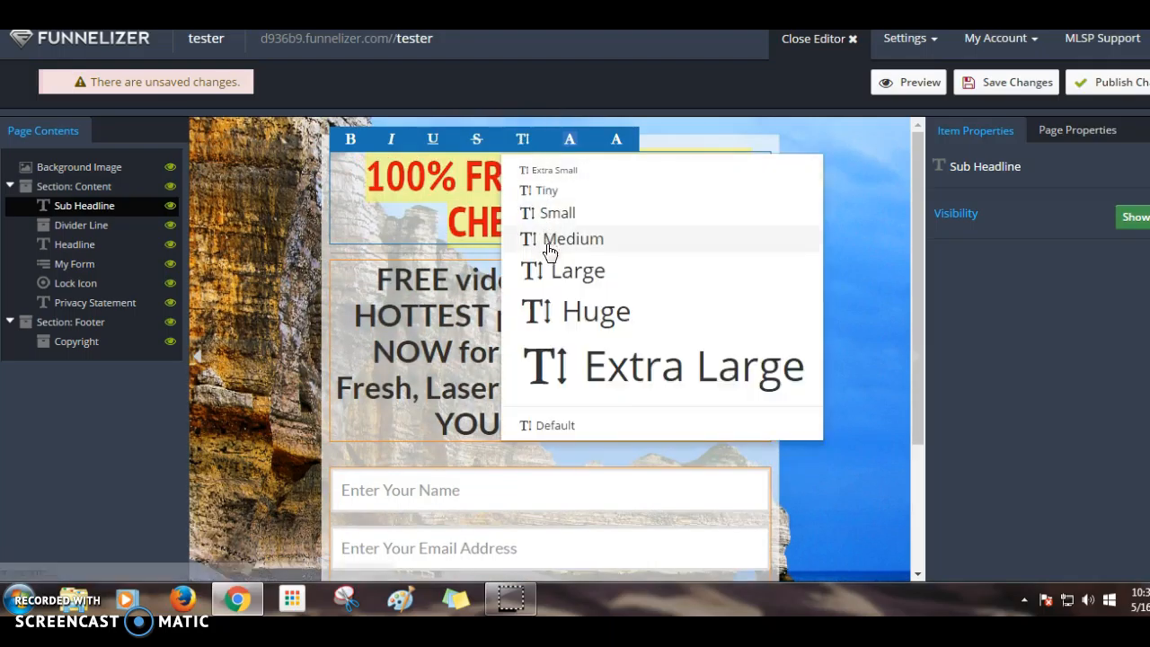
click(557, 270)
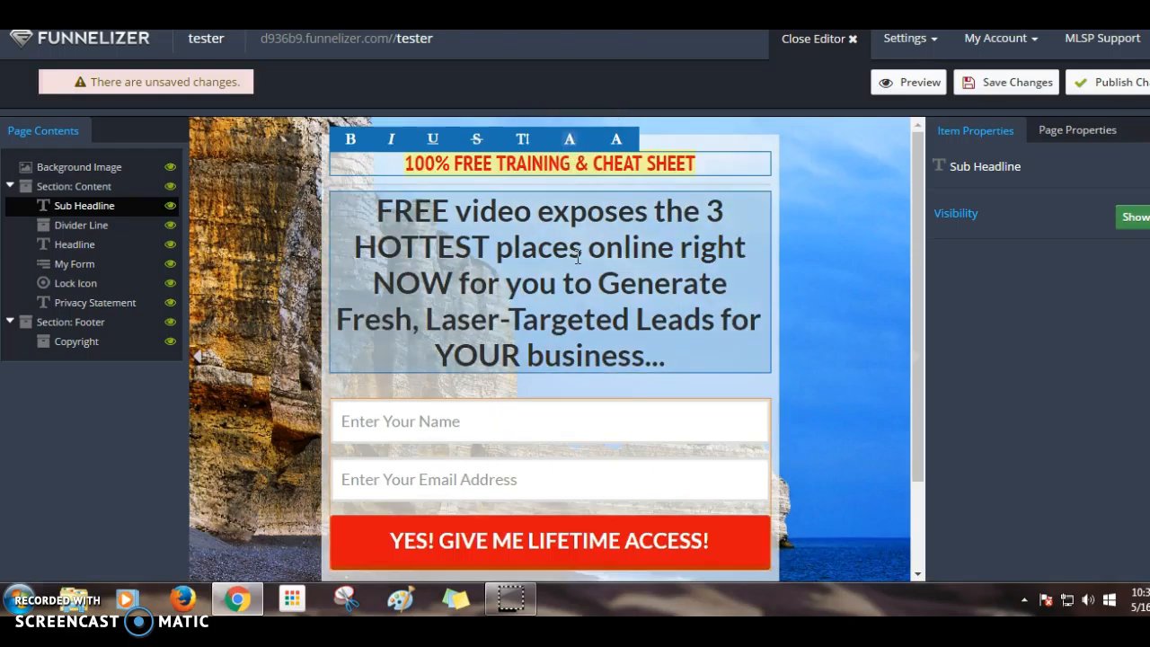
- Try a dark olive background and white text on the sub headline, then reselect its text
click(570, 141)
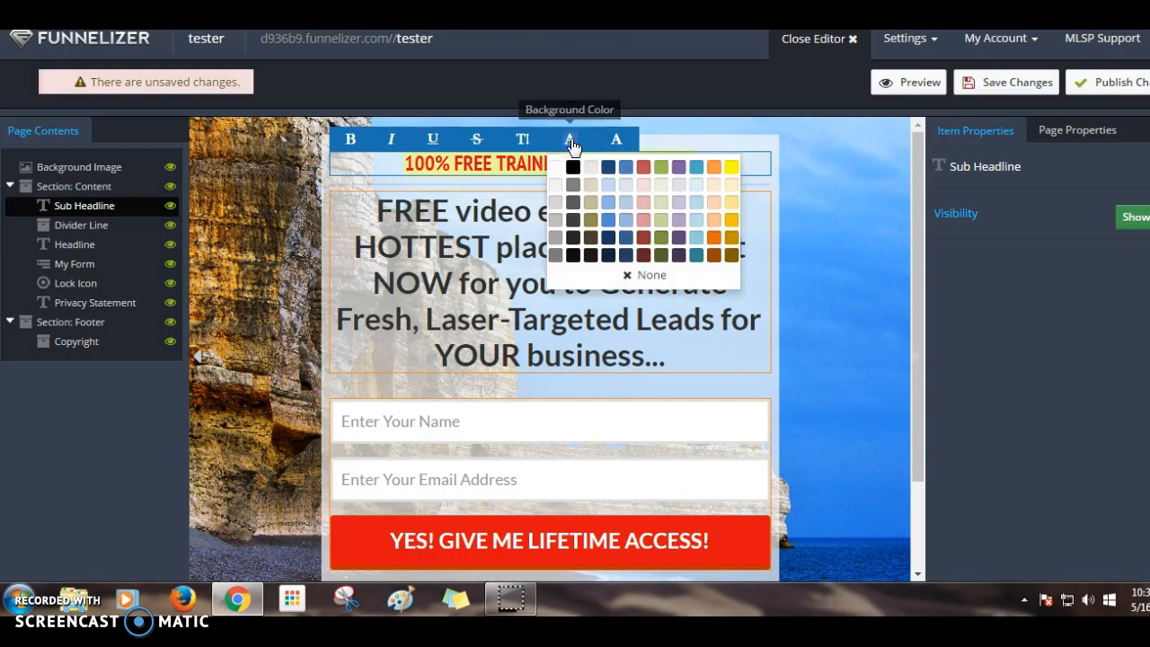
click(574, 170)
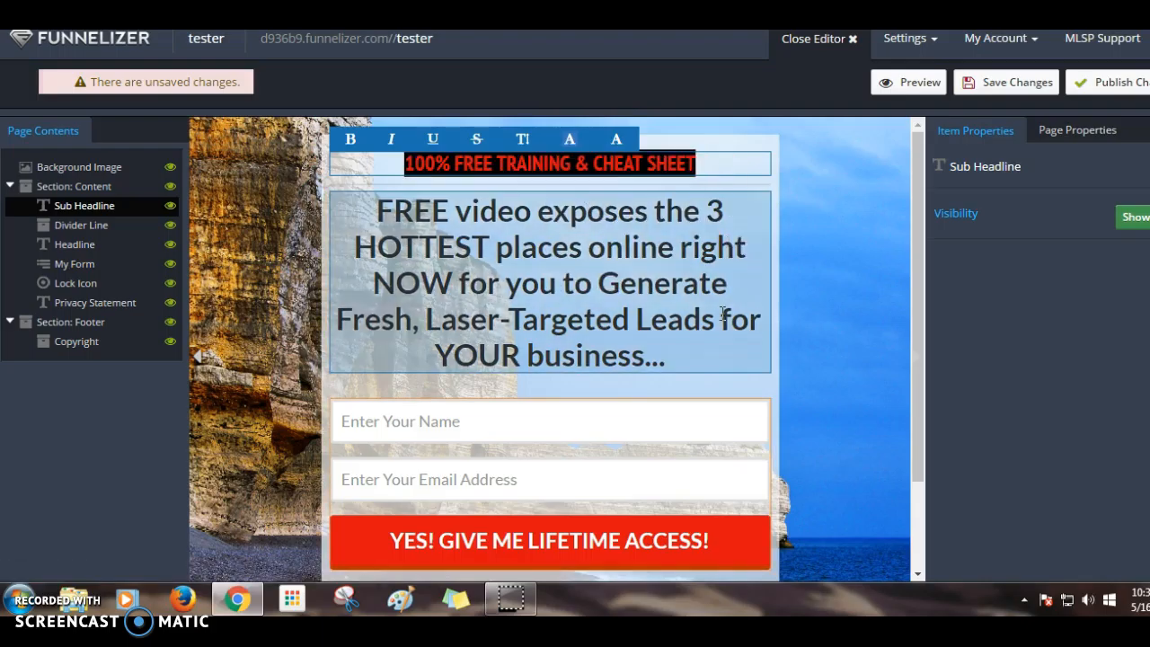
click(618, 142)
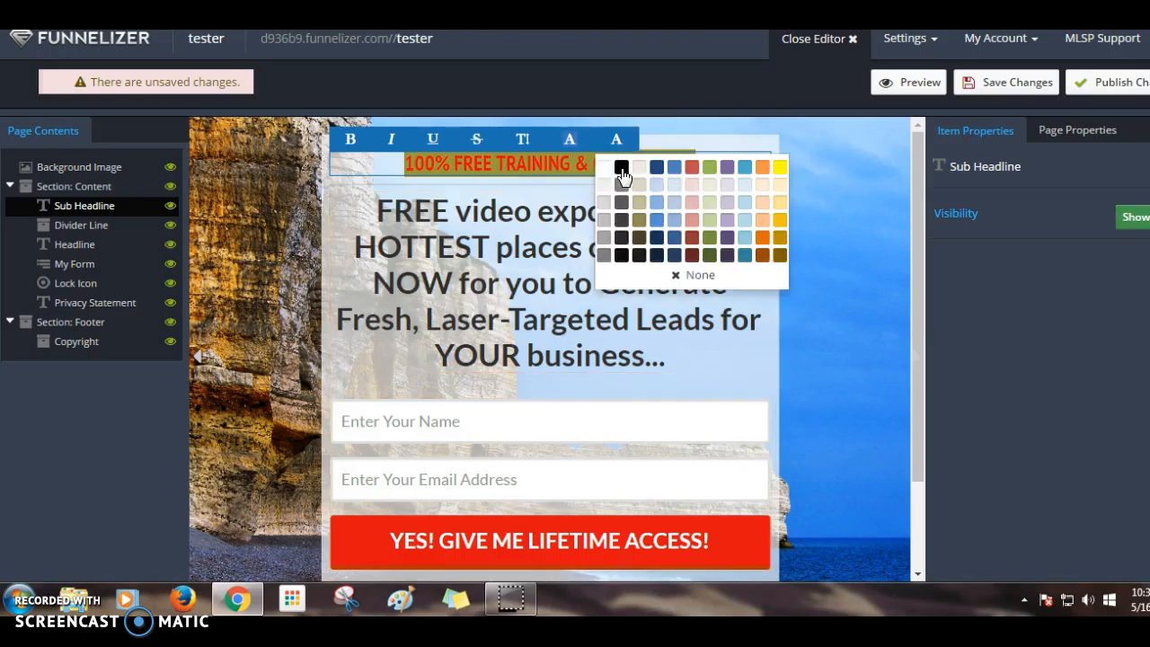
click(619, 168)
click(669, 283)
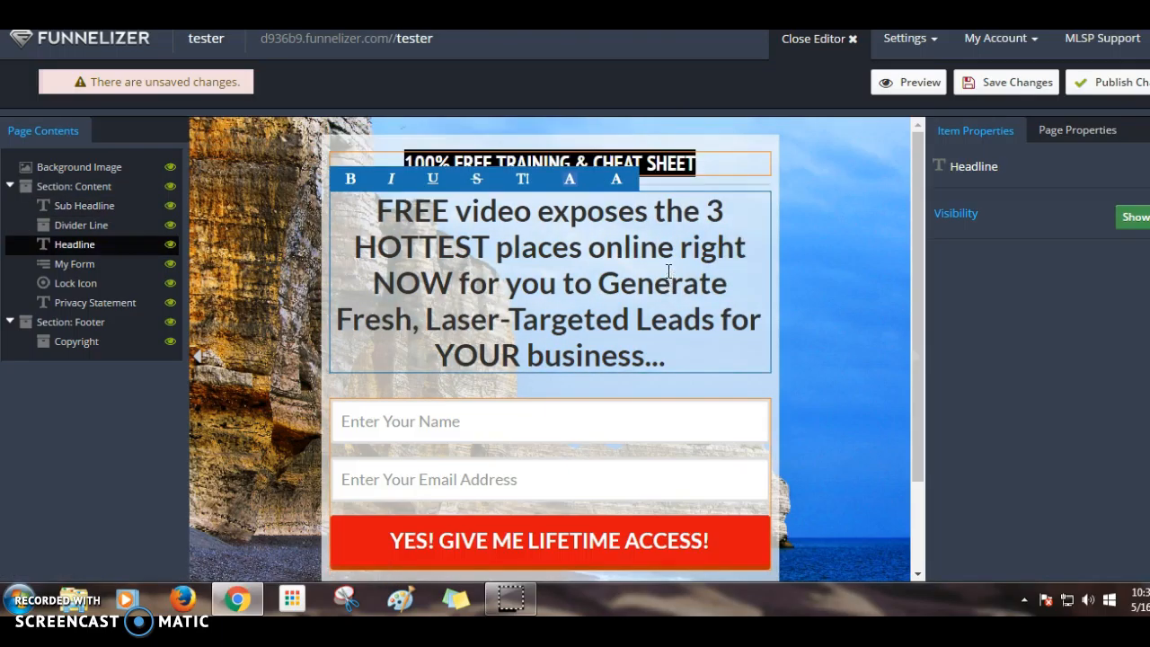
click(702, 174)
drag(686, 163, 404, 164)
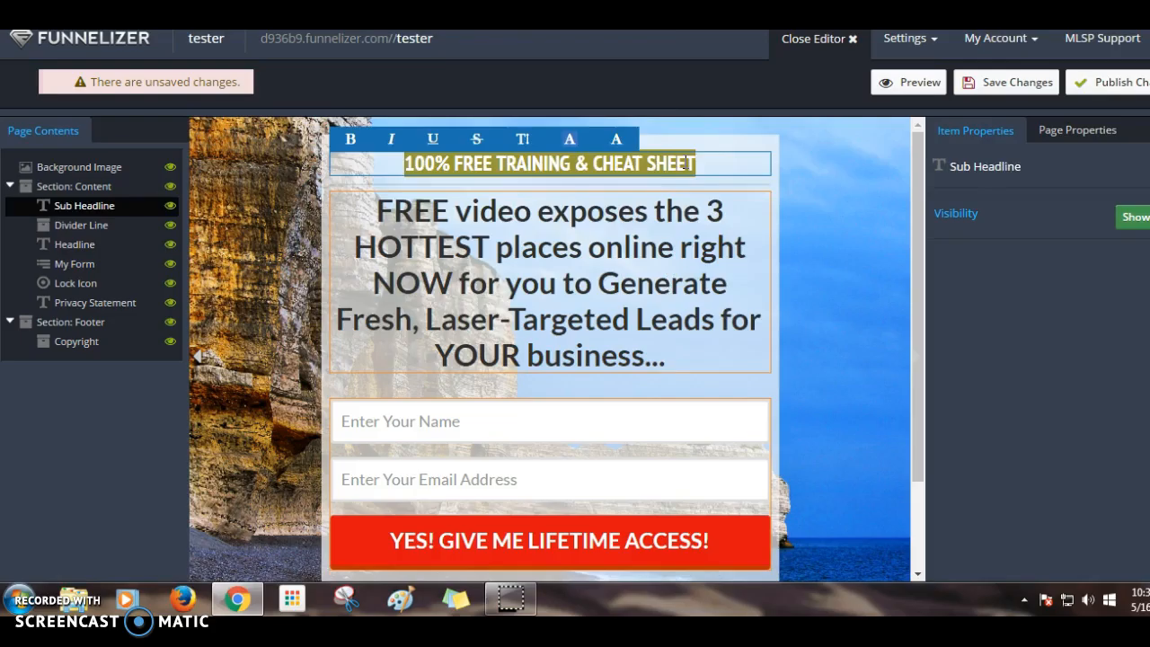
- Set the sub headline's background to None and its text to black after trying red
click(570, 142)
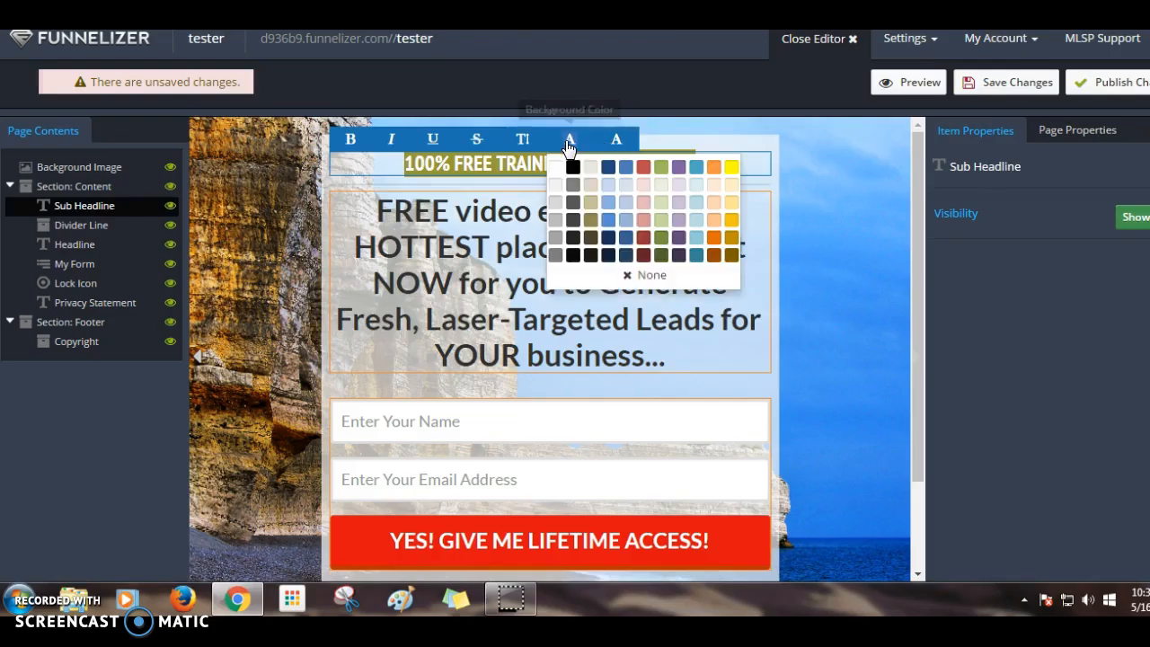
click(644, 275)
click(605, 265)
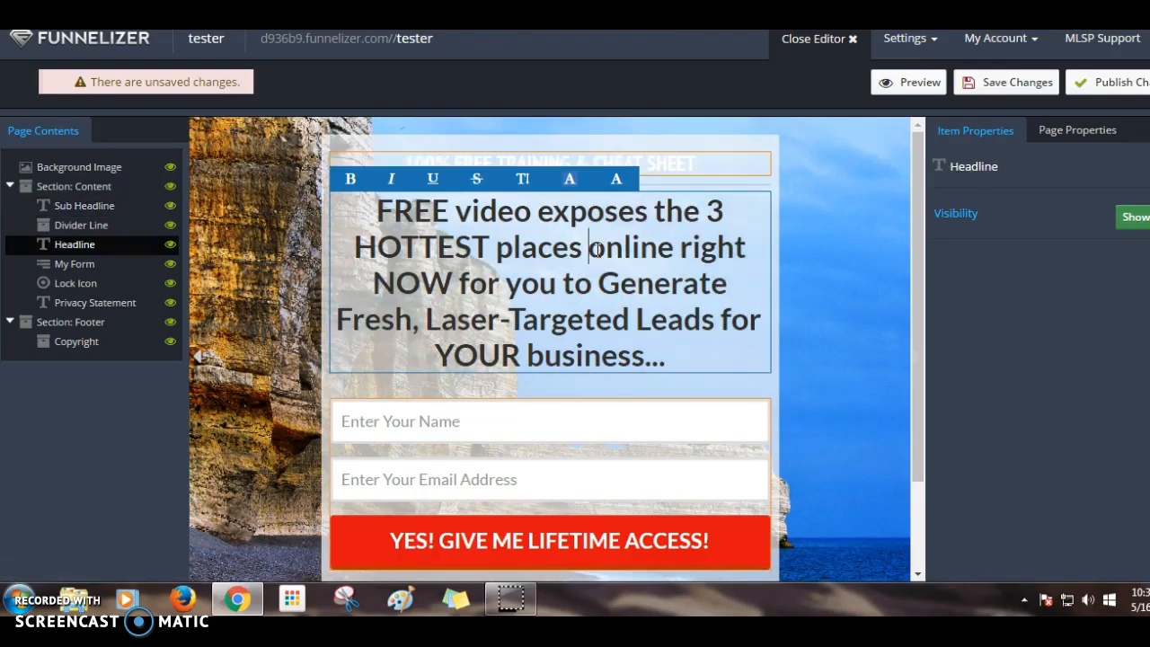
click(644, 155)
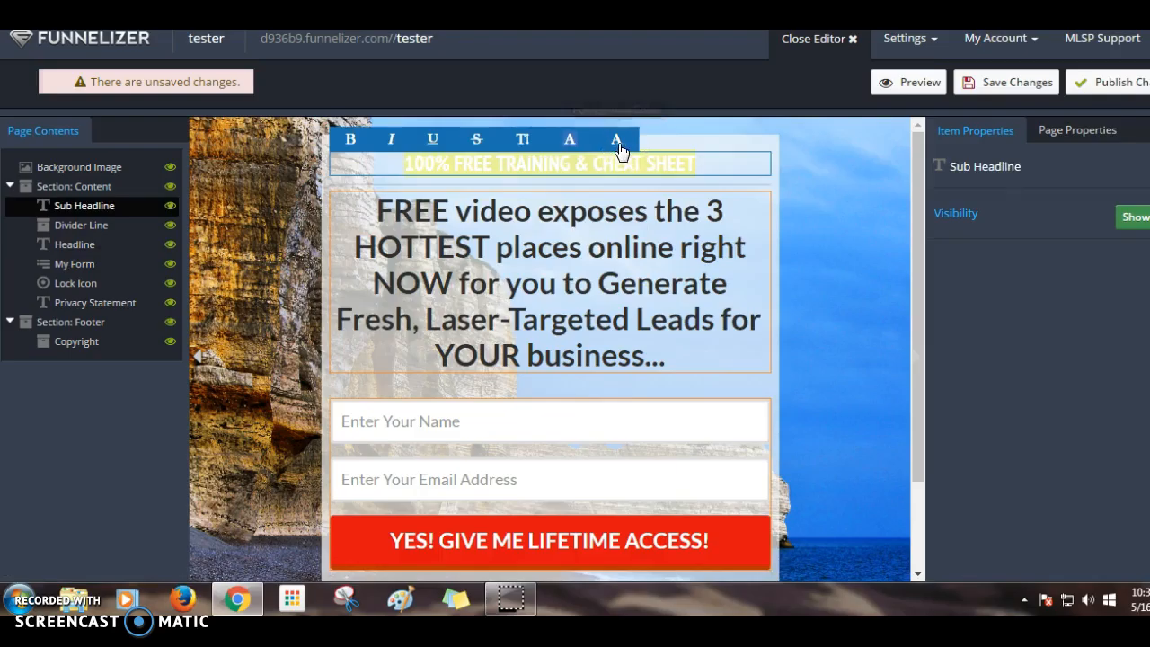
click(619, 144)
click(693, 170)
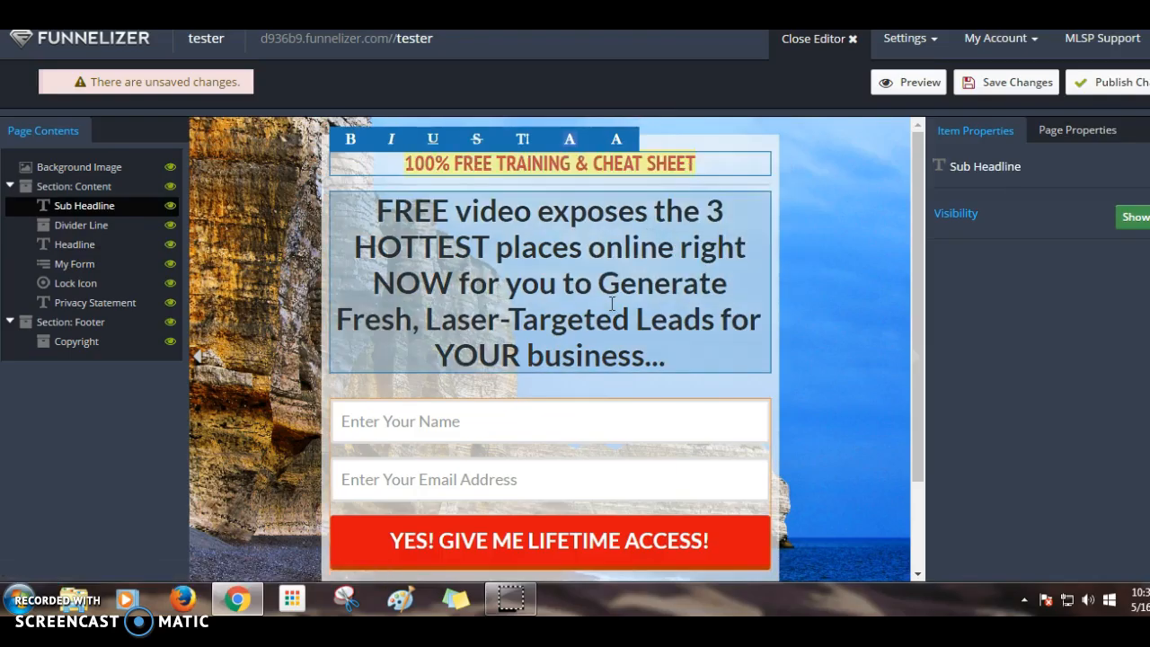
click(617, 140)
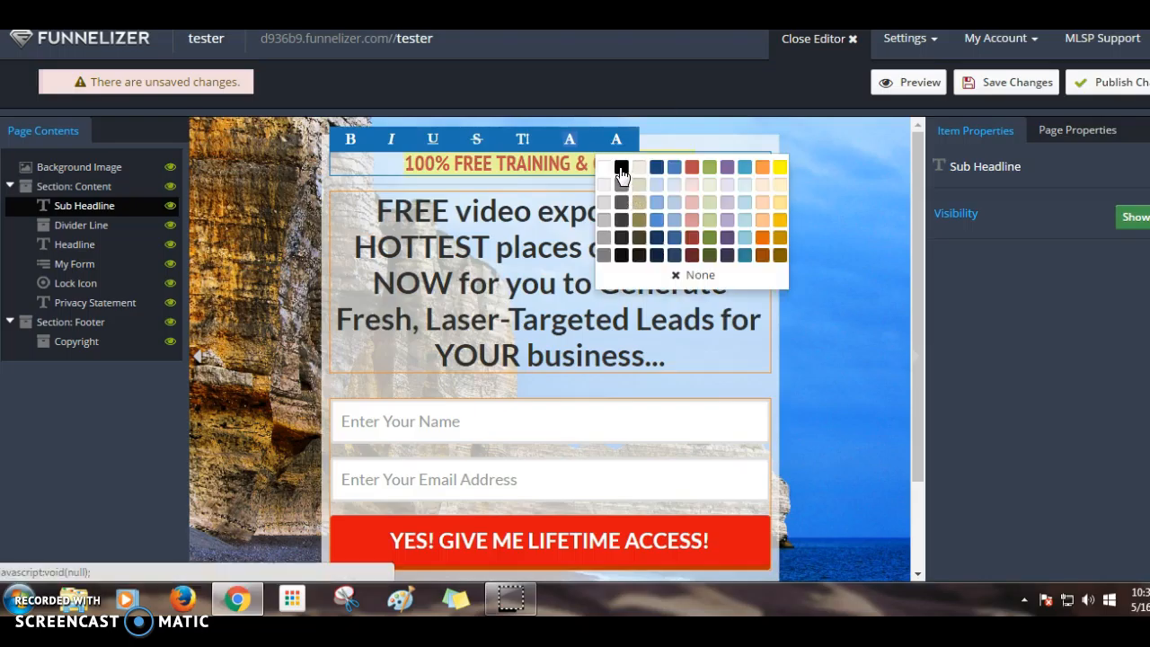
click(620, 172)
click(633, 268)
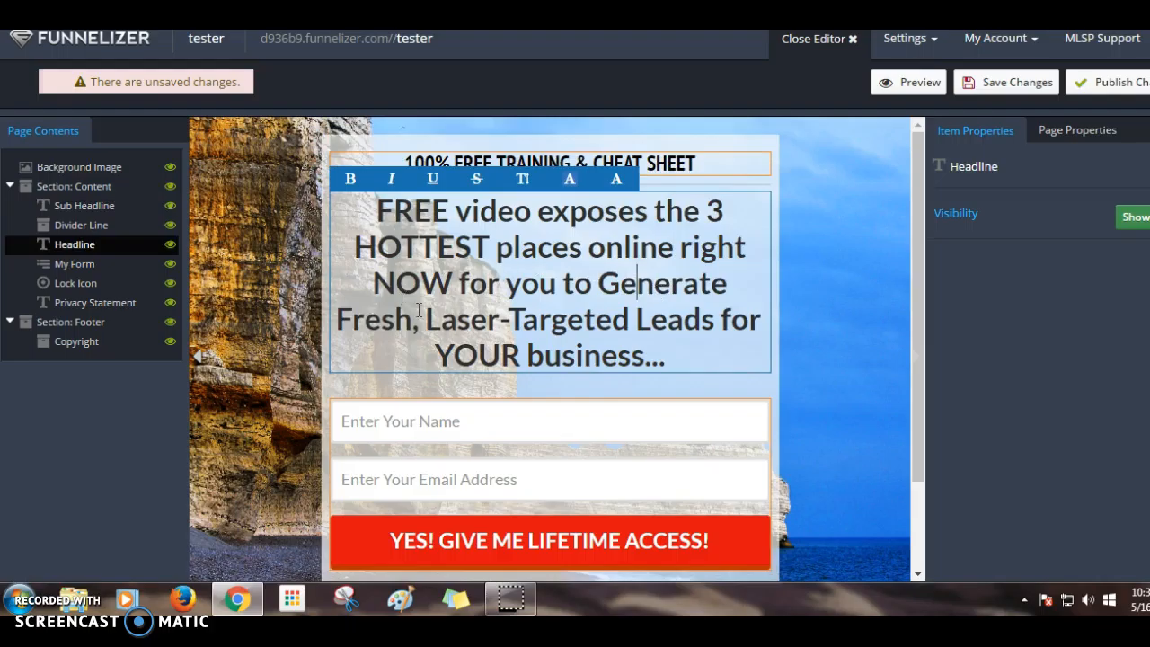
drag(375, 206, 443, 208)
click(353, 186)
click(350, 182)
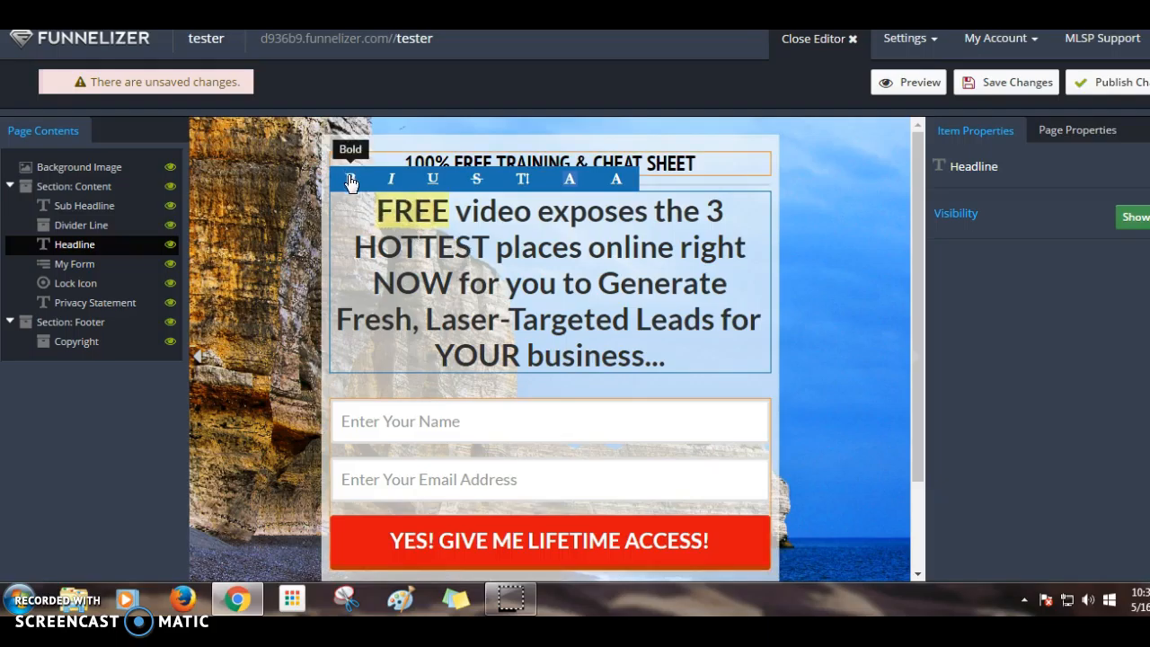
click(393, 182)
click(435, 185)
click(435, 184)
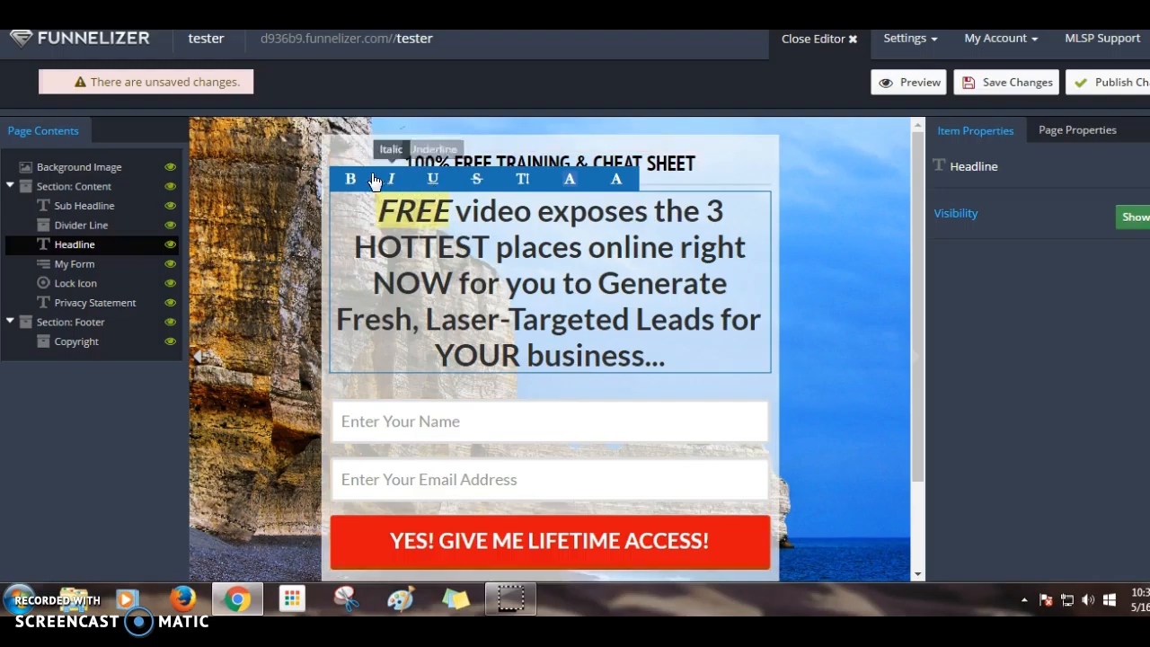
click(393, 183)
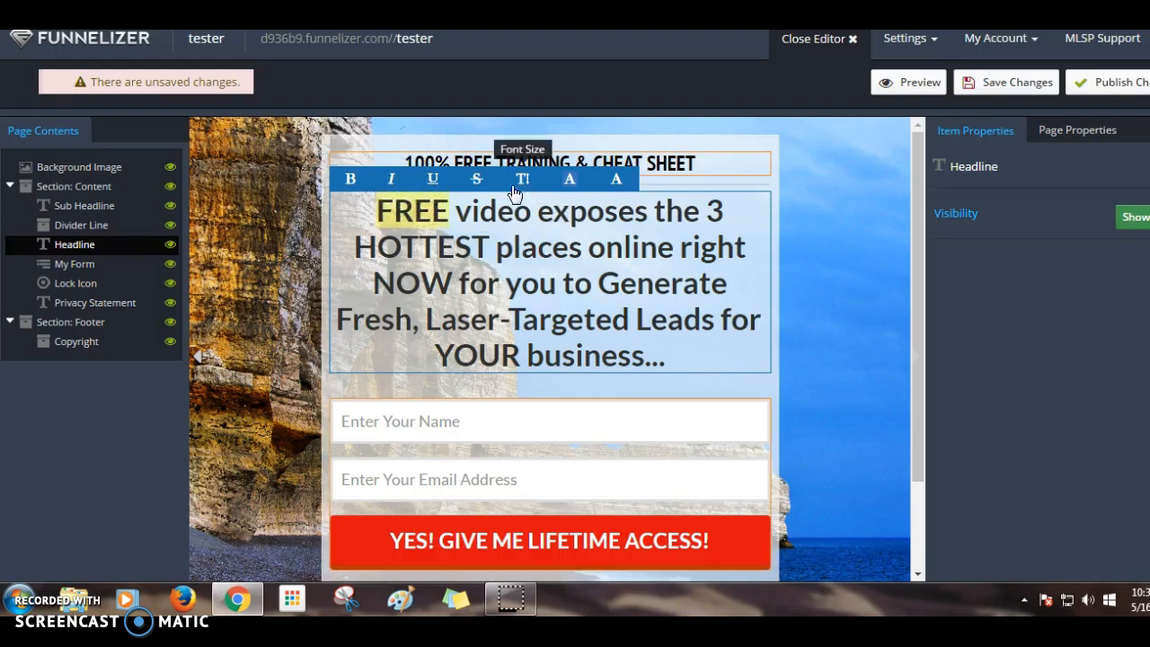
click(527, 298)
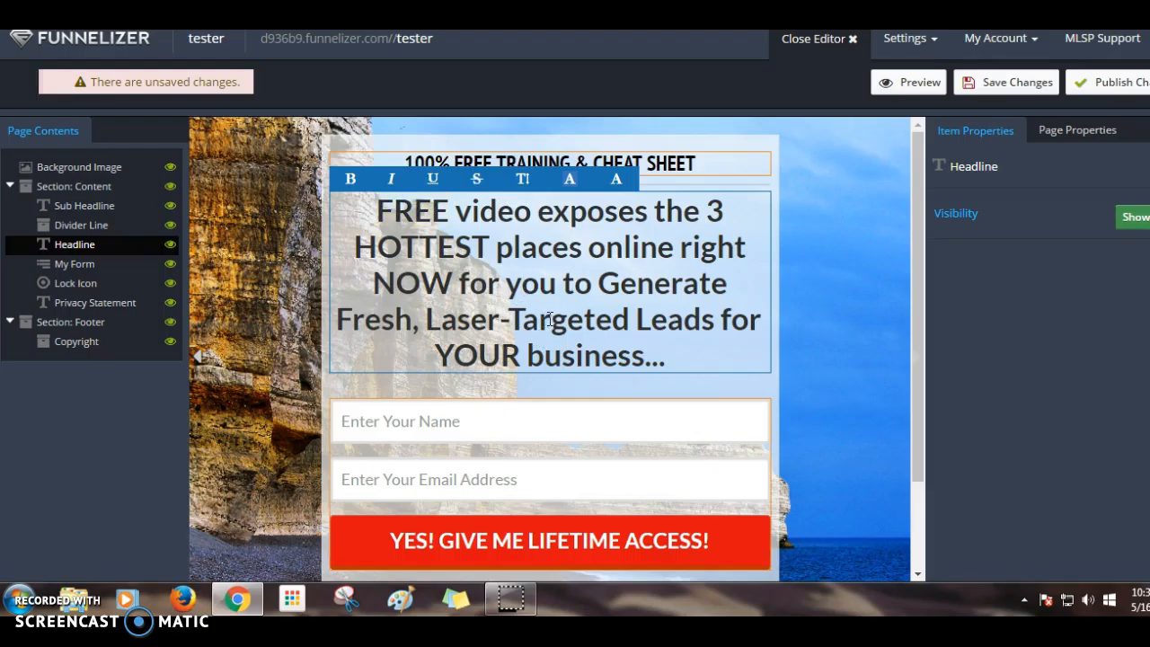
scroll(550, 320, down, 3)
scroll(575, 341, up, 3)
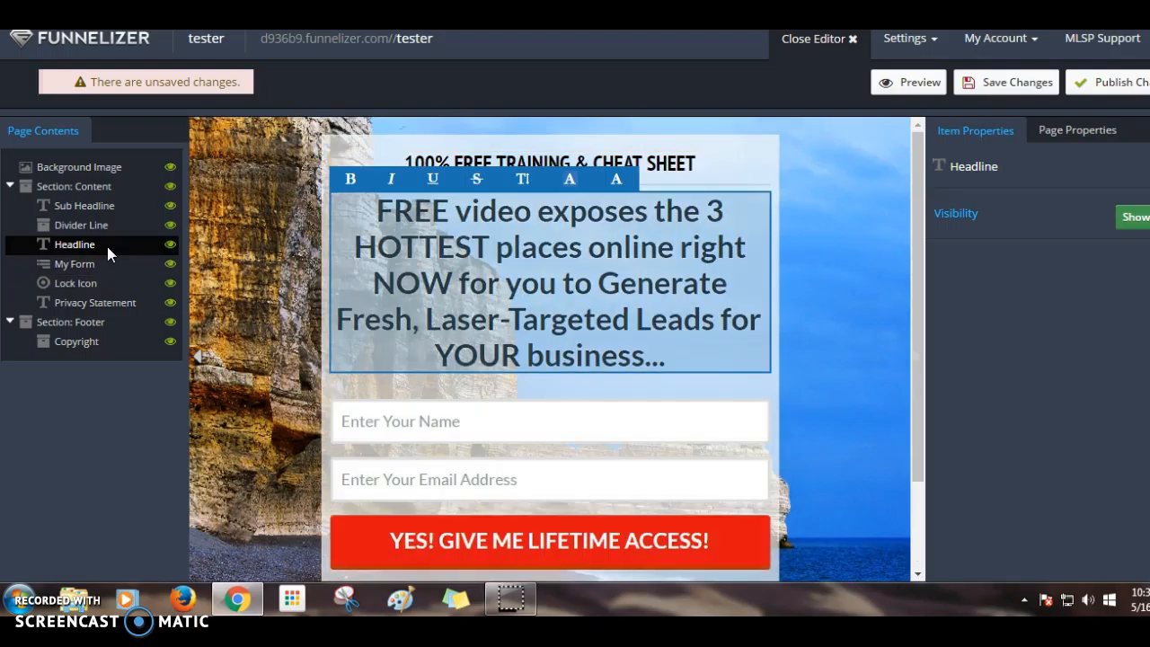
- Hide and re-show the Headline and My Form, then select the opt-in form
click(171, 245)
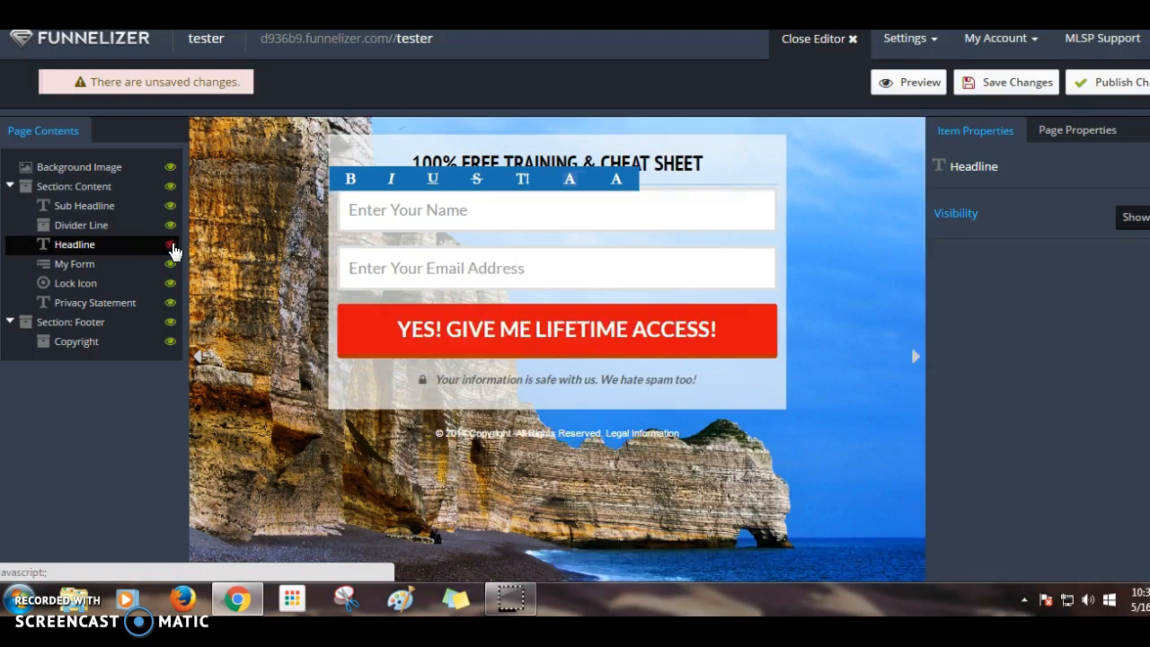
click(171, 247)
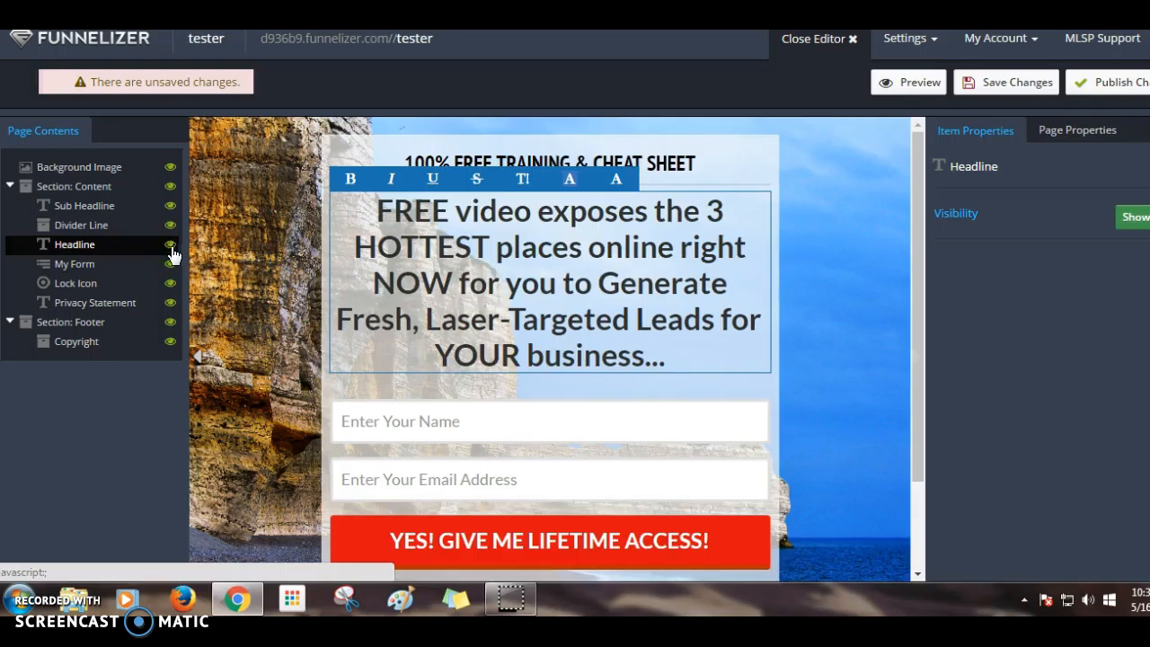
click(171, 266)
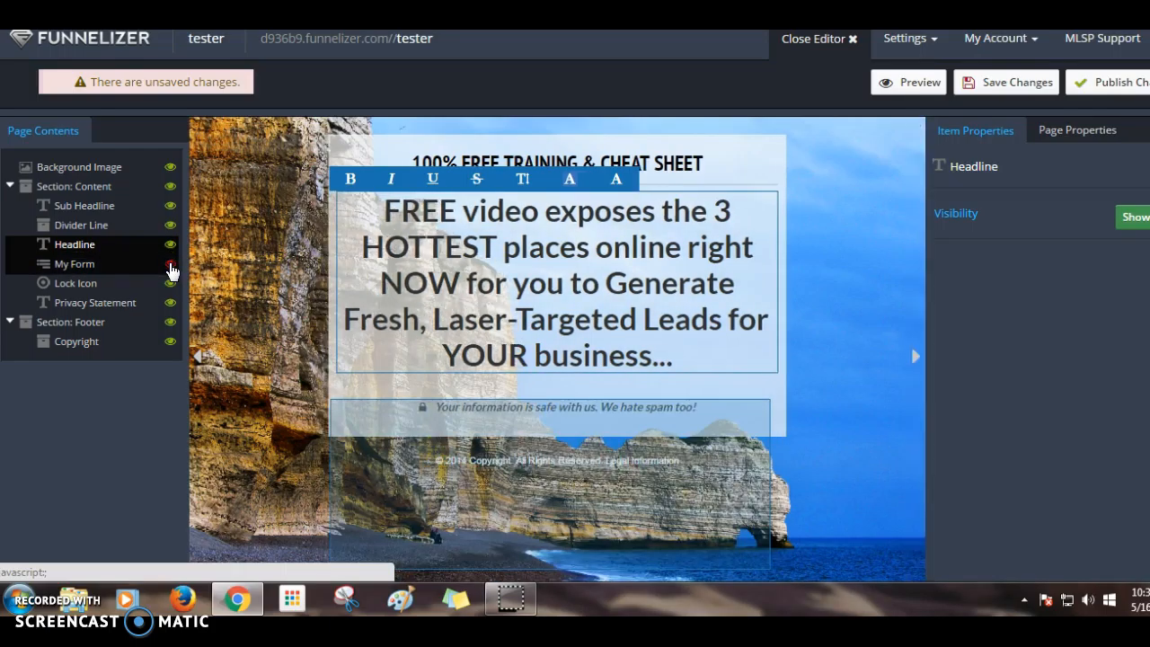
click(170, 267)
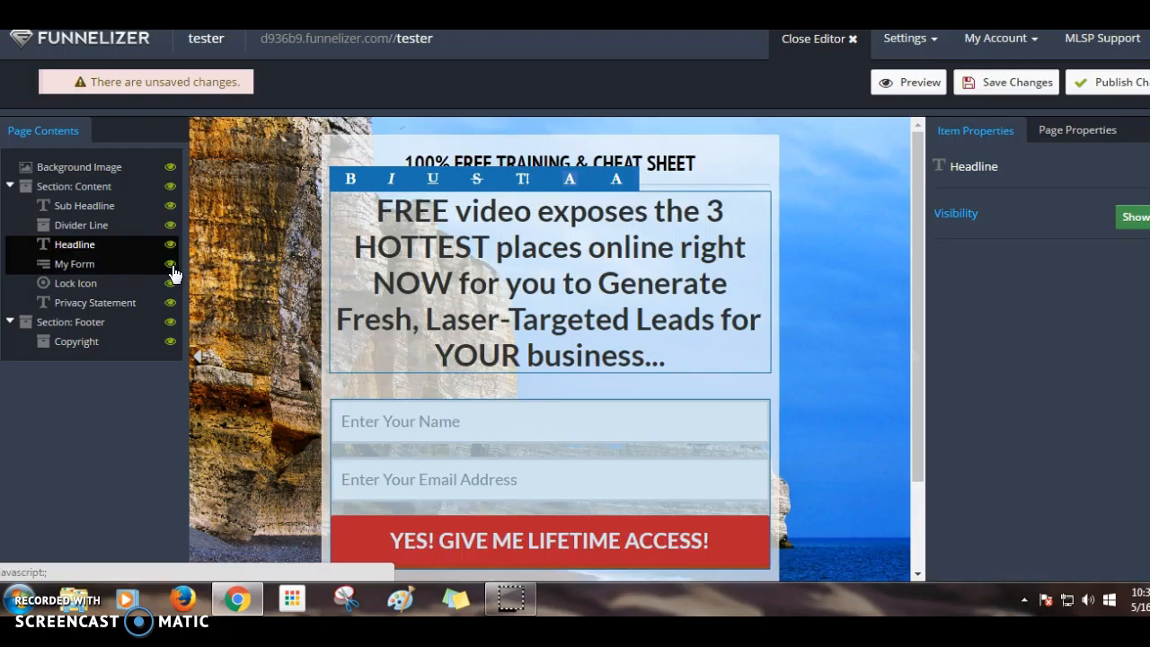
click(651, 425)
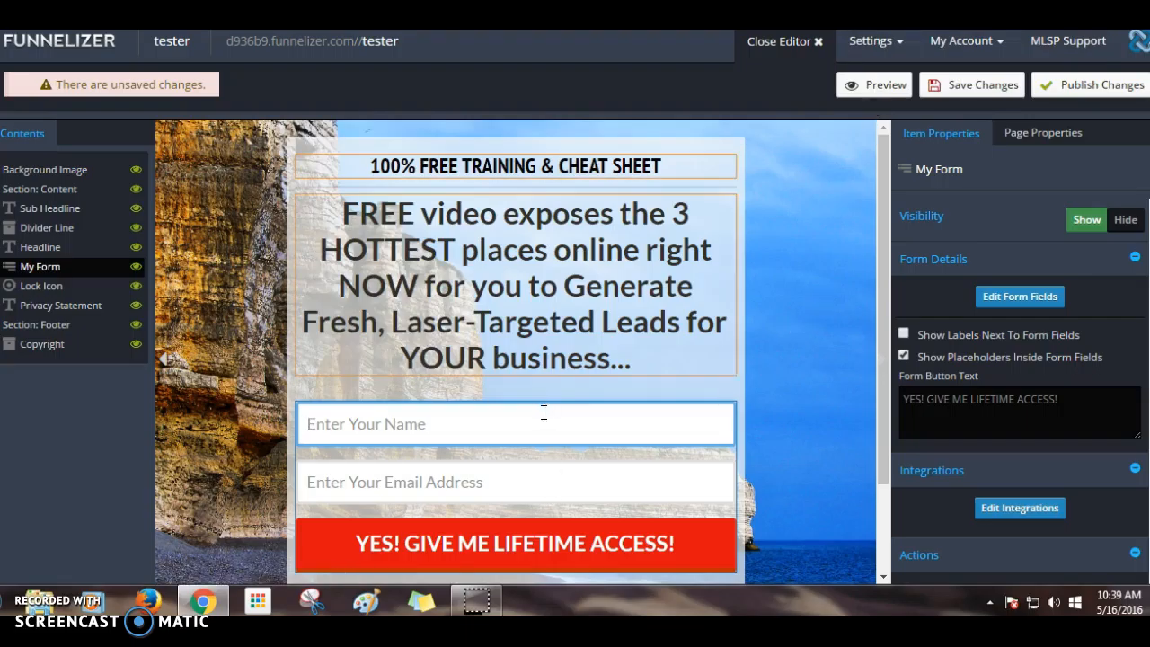
- Select the headline, form fields and sub headline in turn, ending on the opt-in form
click(538, 359)
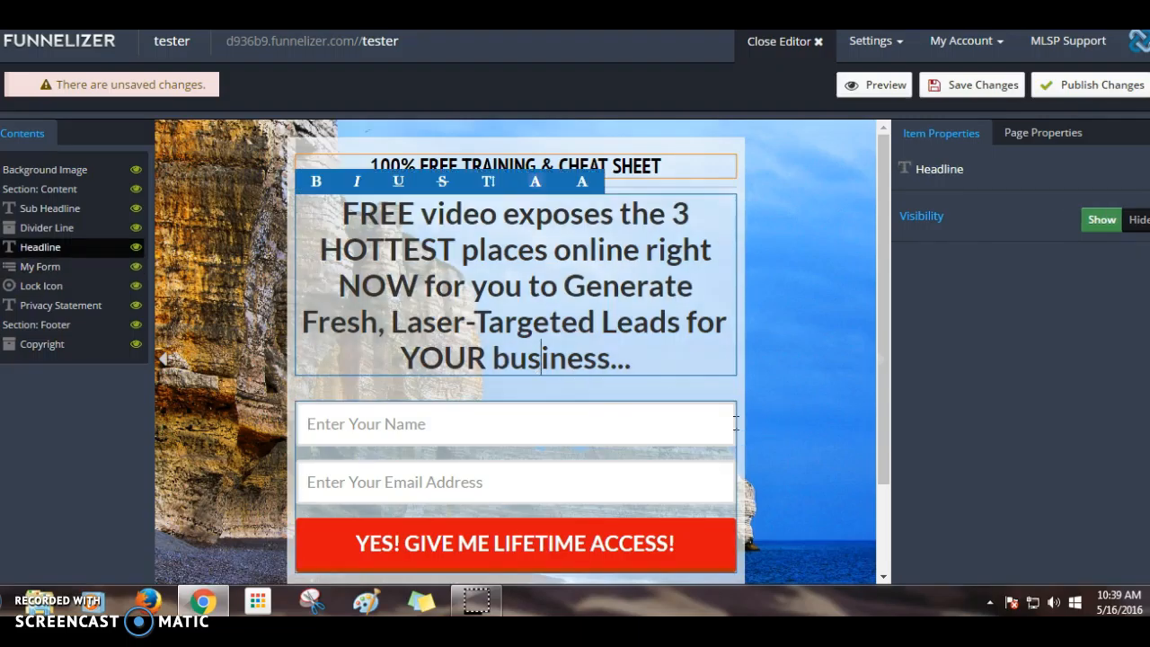
click(667, 430)
click(667, 477)
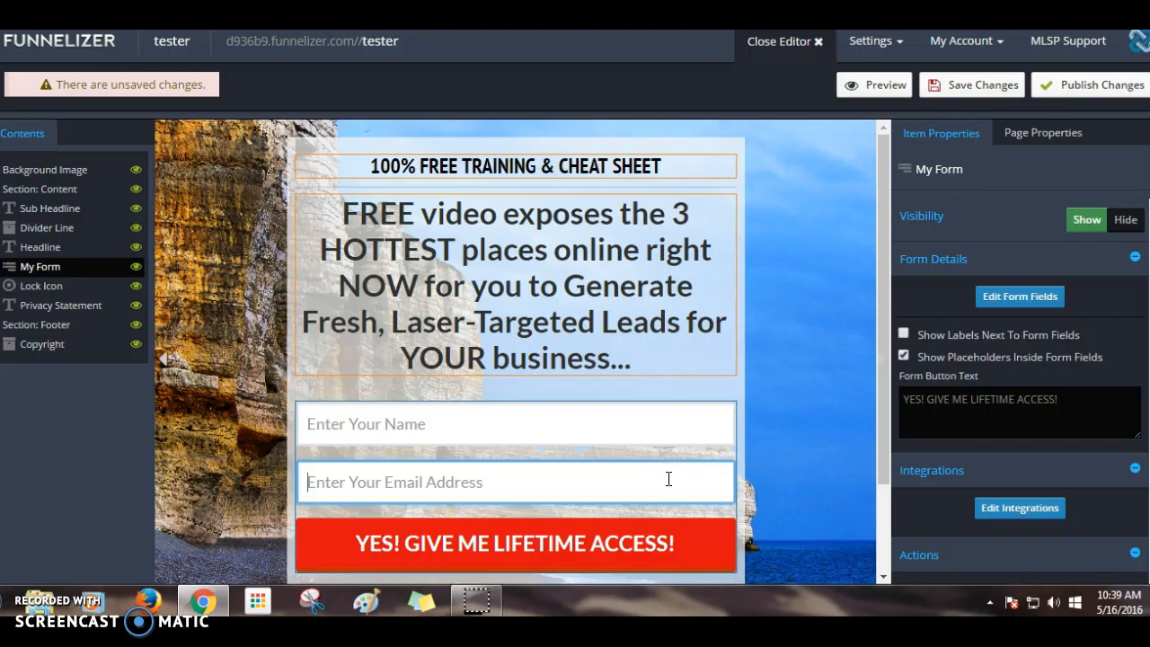
click(653, 435)
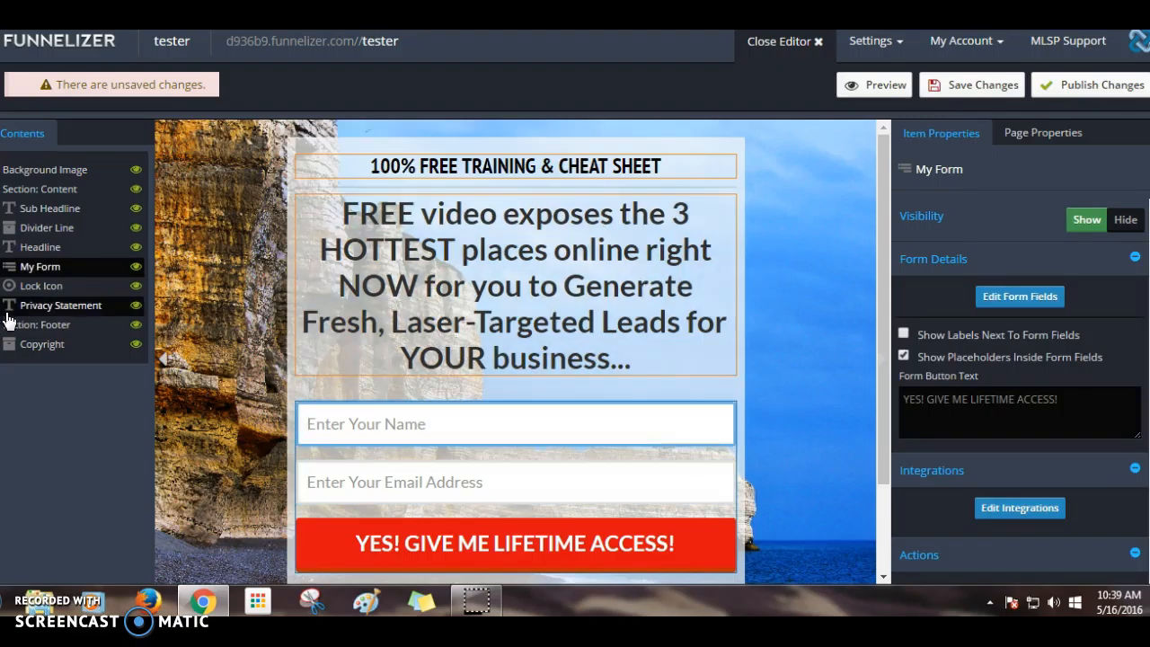
click(525, 260)
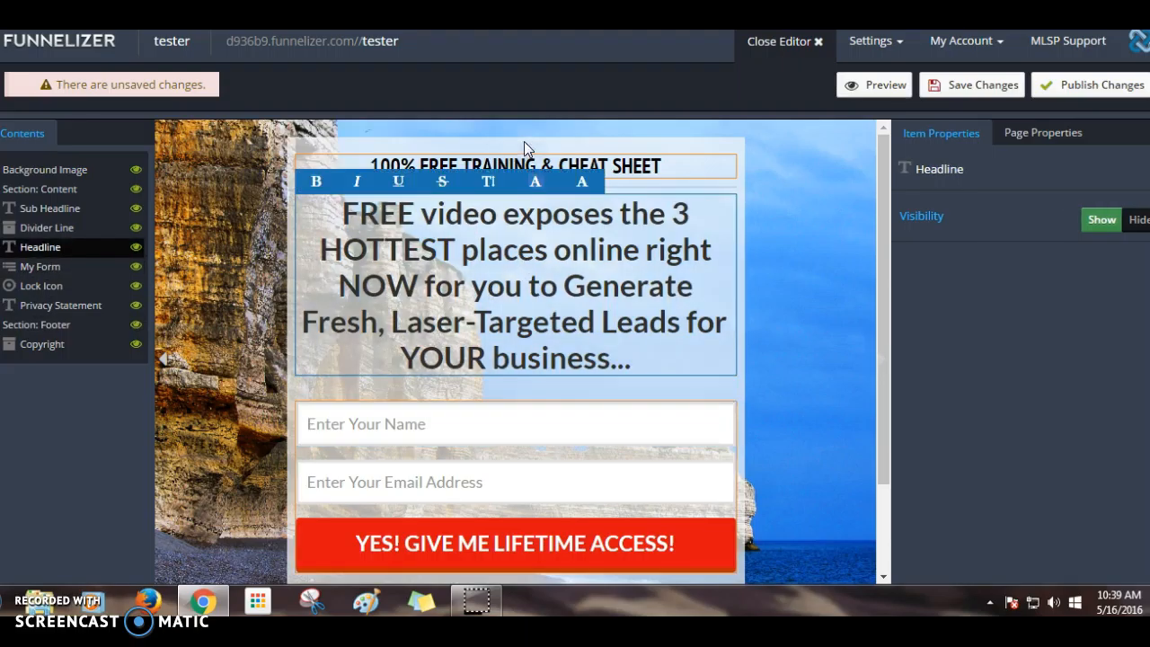
click(527, 162)
click(547, 285)
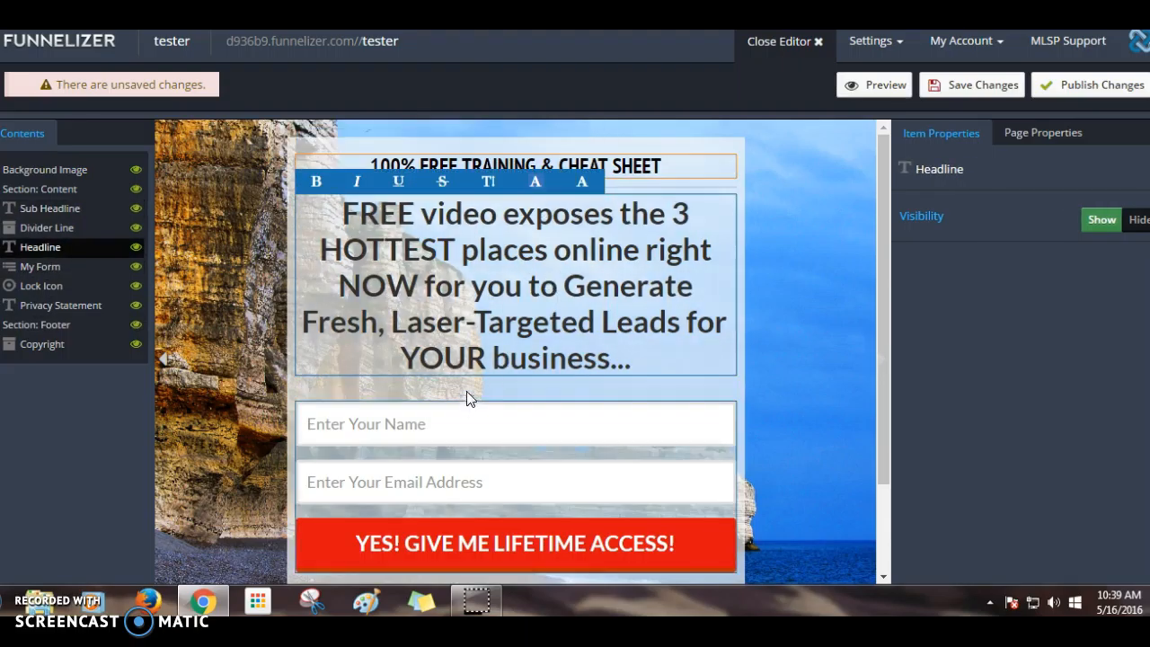
click(517, 436)
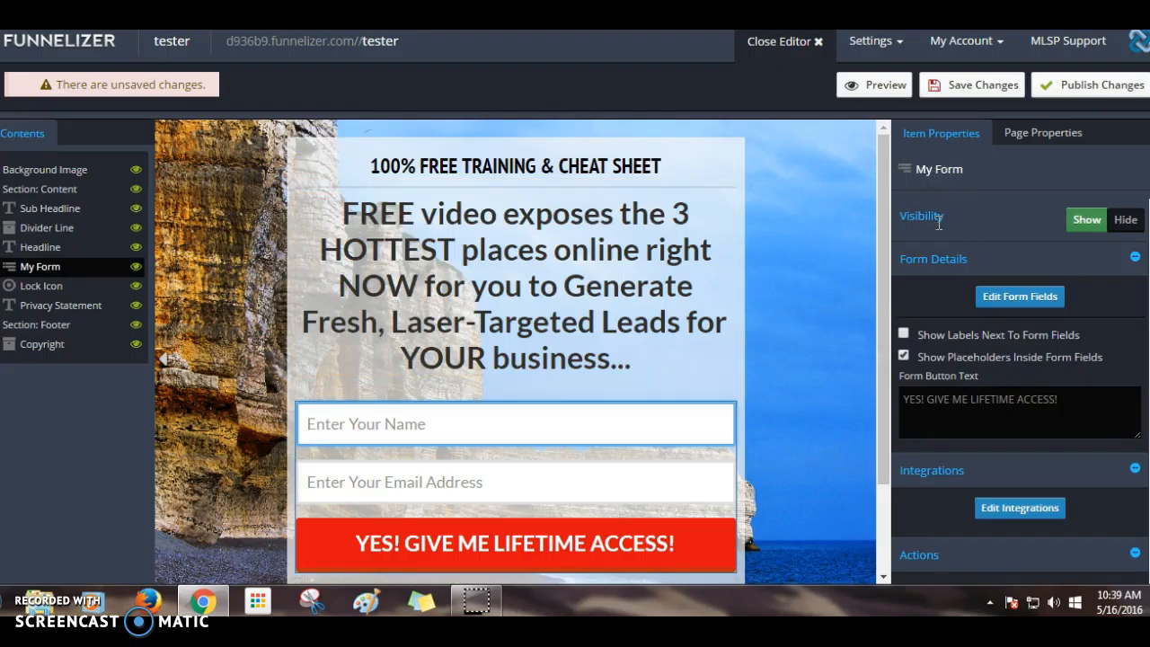
- Toggle the form's visibility, field labels and placeholder text, leaving each as before
click(1128, 228)
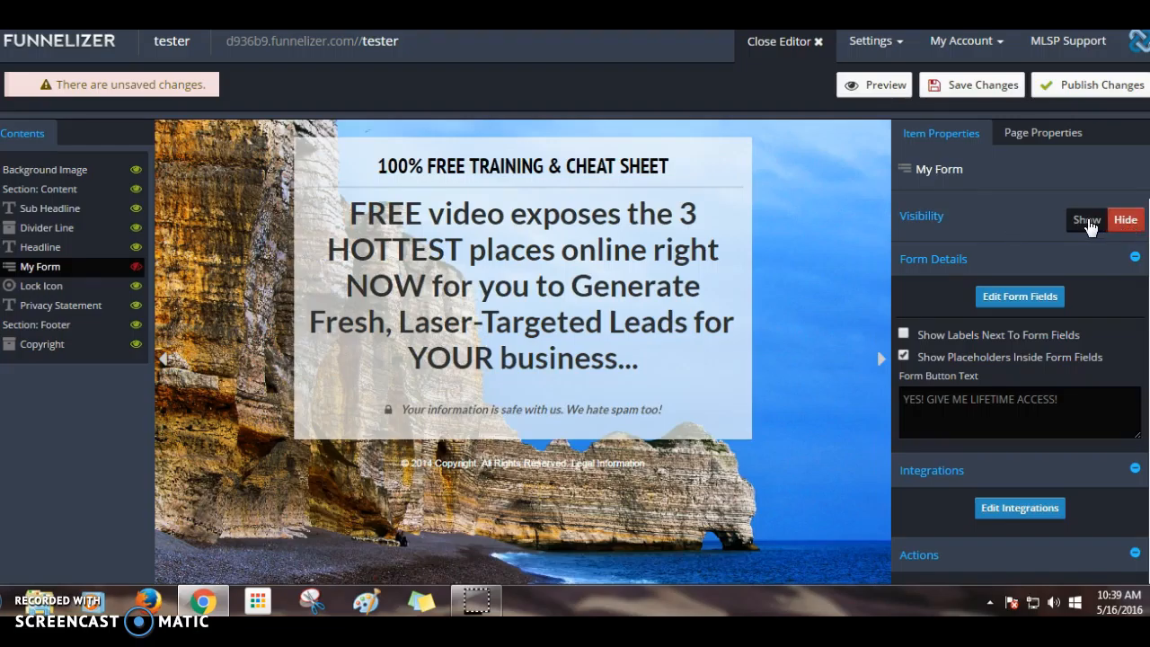
click(1087, 221)
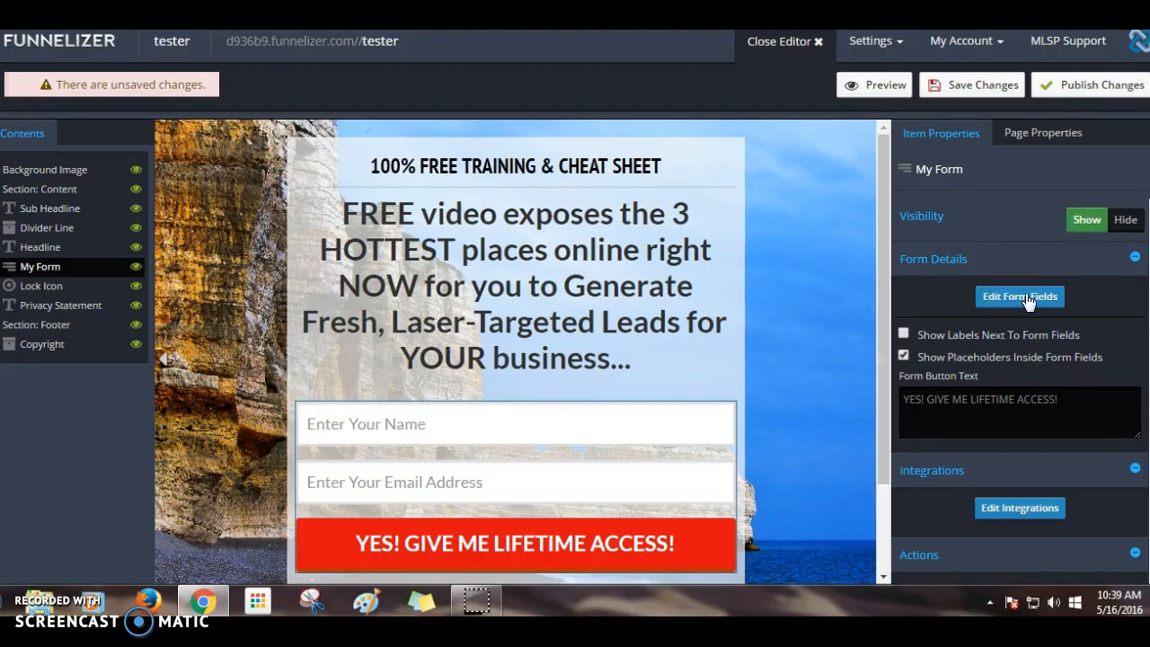
click(904, 333)
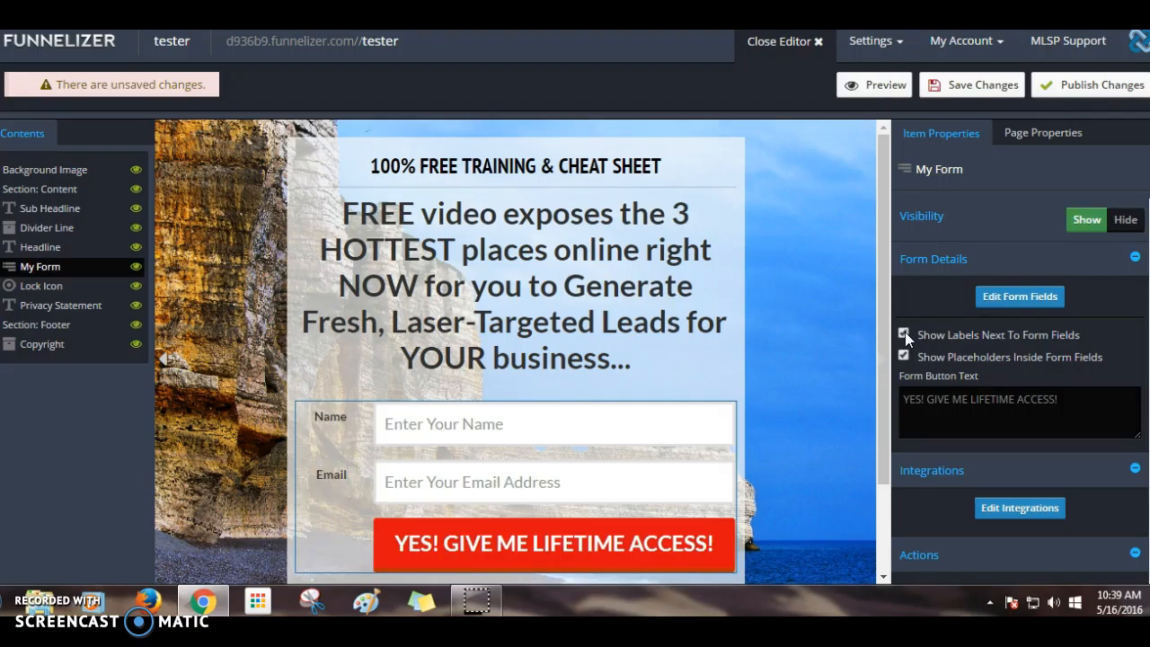
click(904, 334)
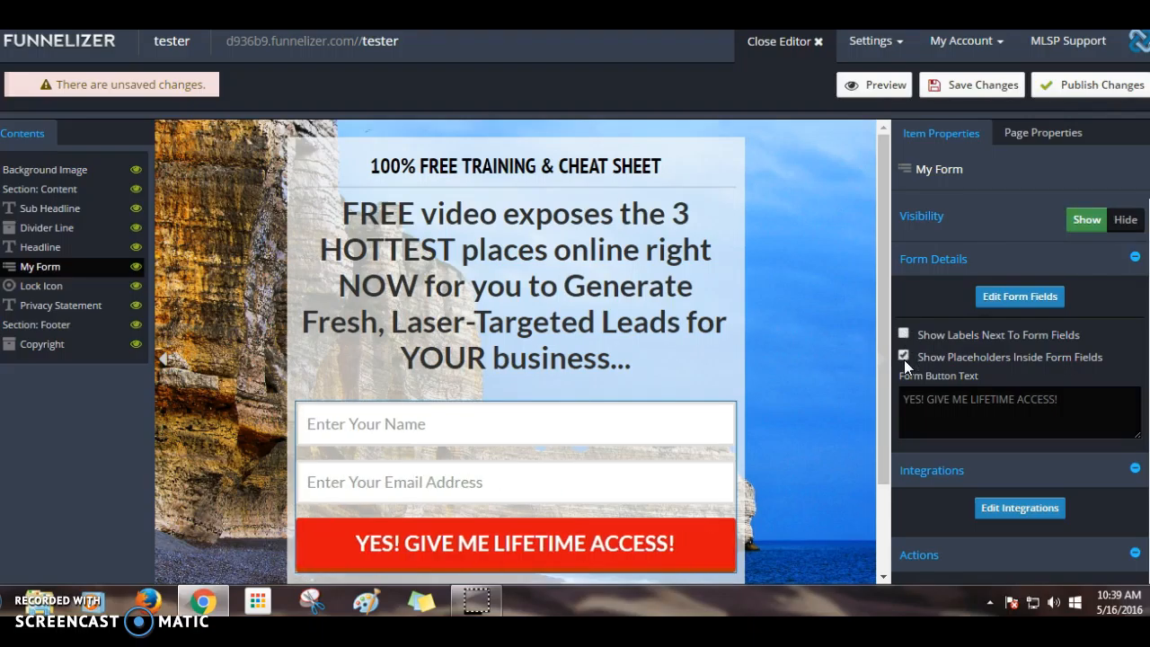
click(903, 357)
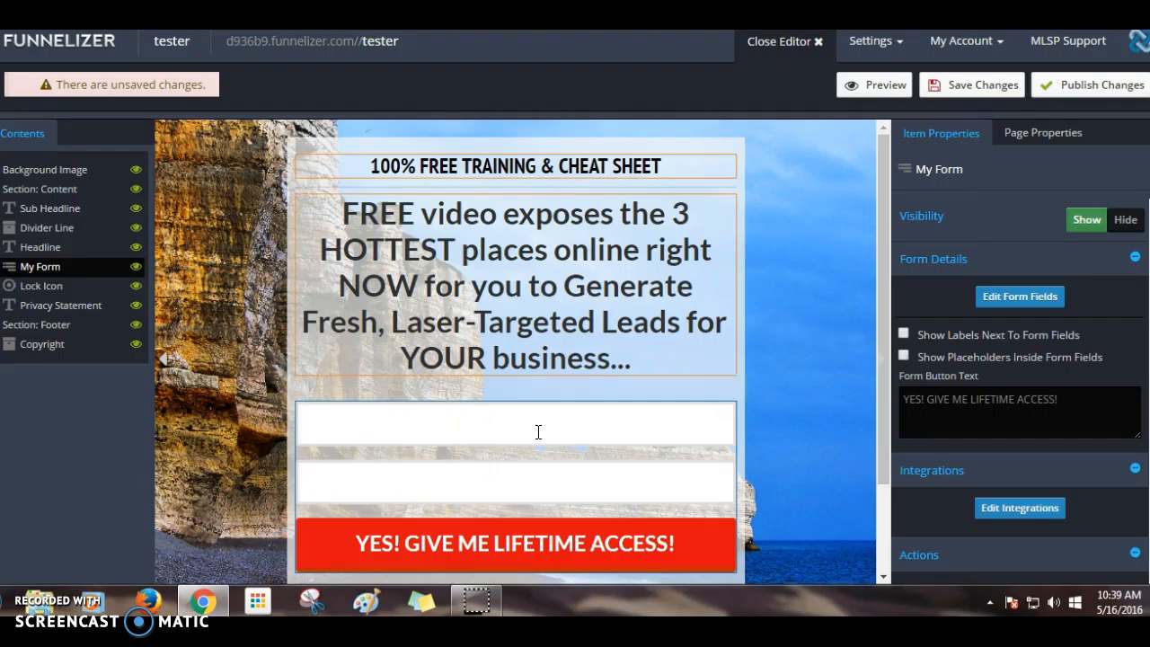
click(903, 357)
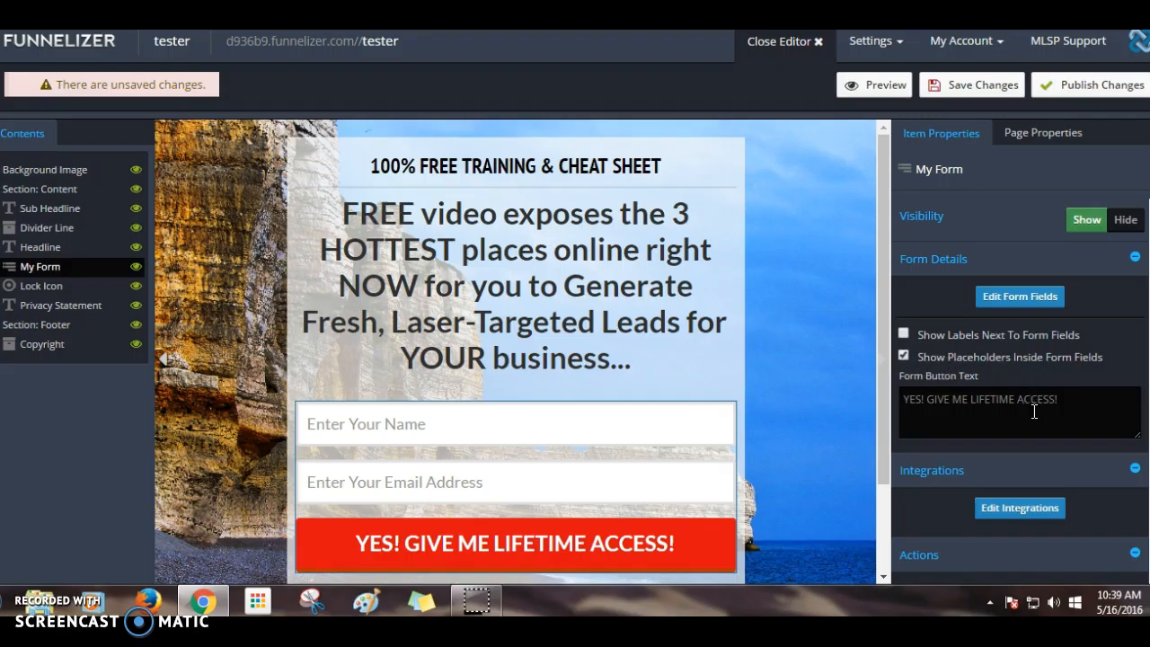
- Delete LIFETIME from the button text so it reads 'YES! GIVE ME ACCESS!'
scroll(646, 484, down, 2)
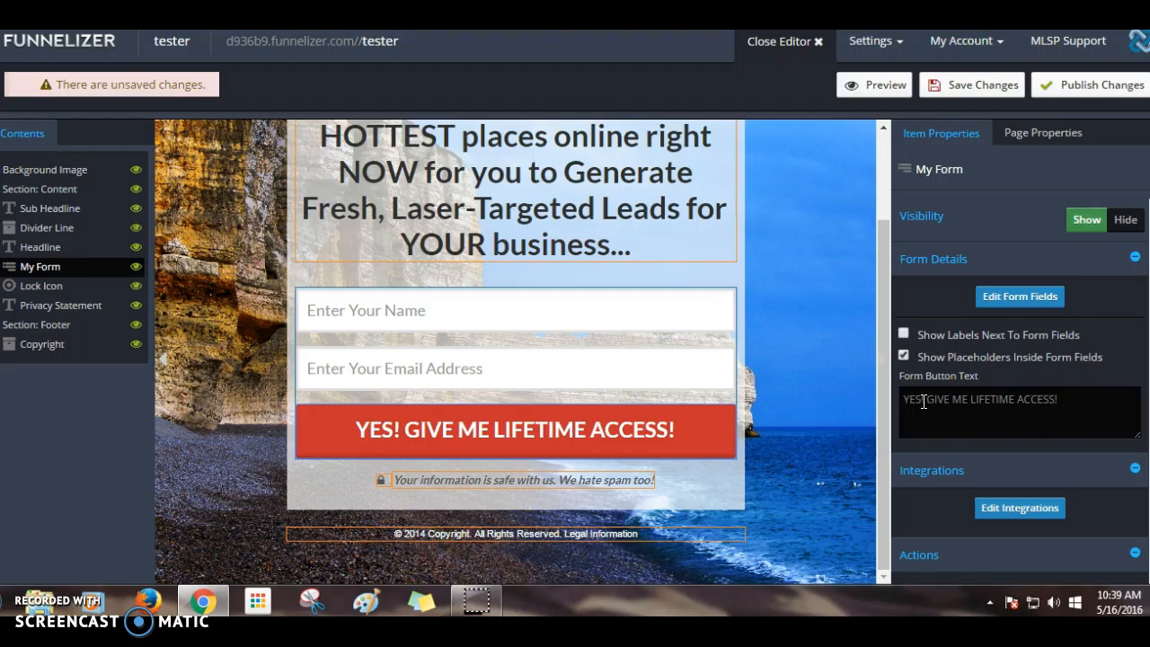
double_click(1001, 399)
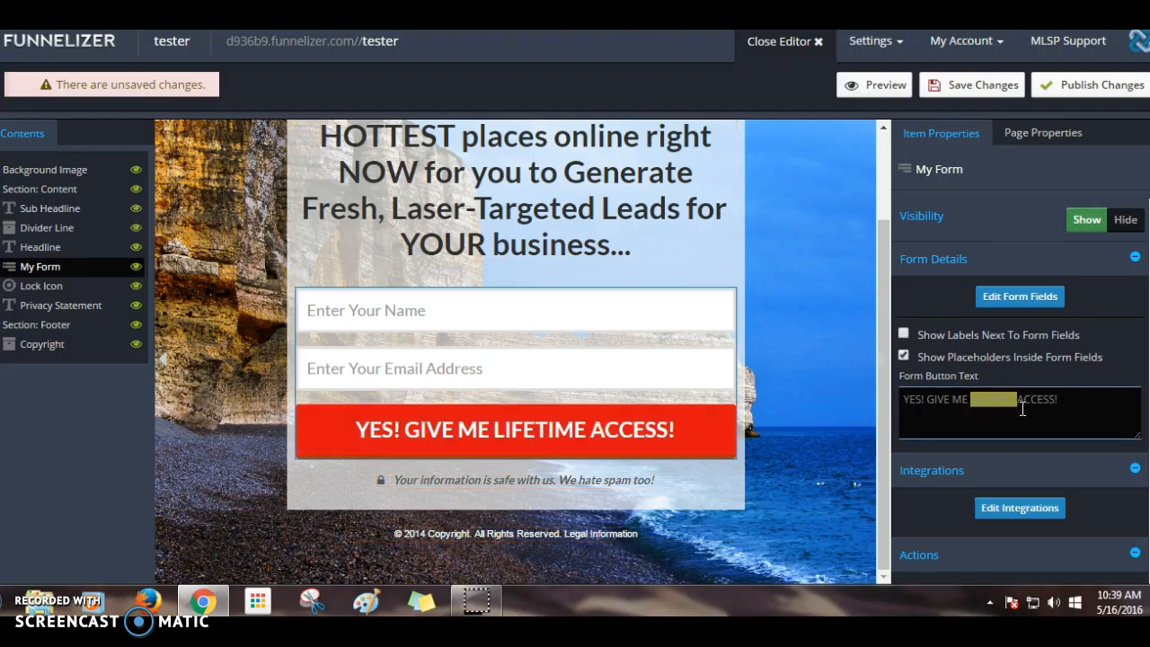
key(BackSpace)
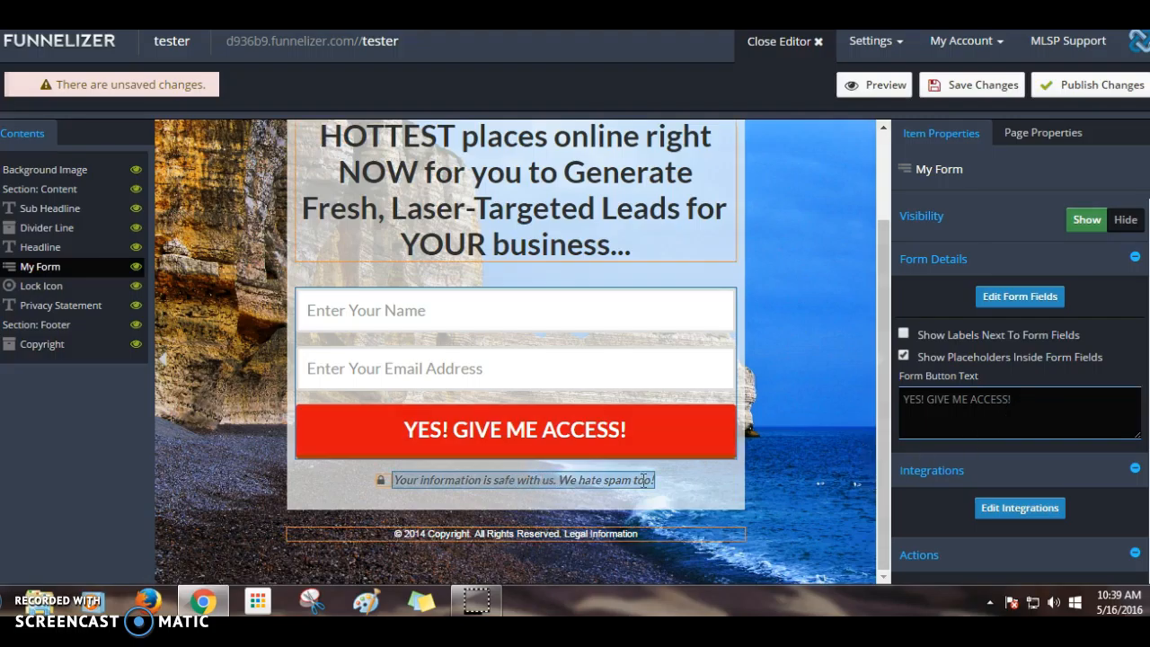
click(612, 470)
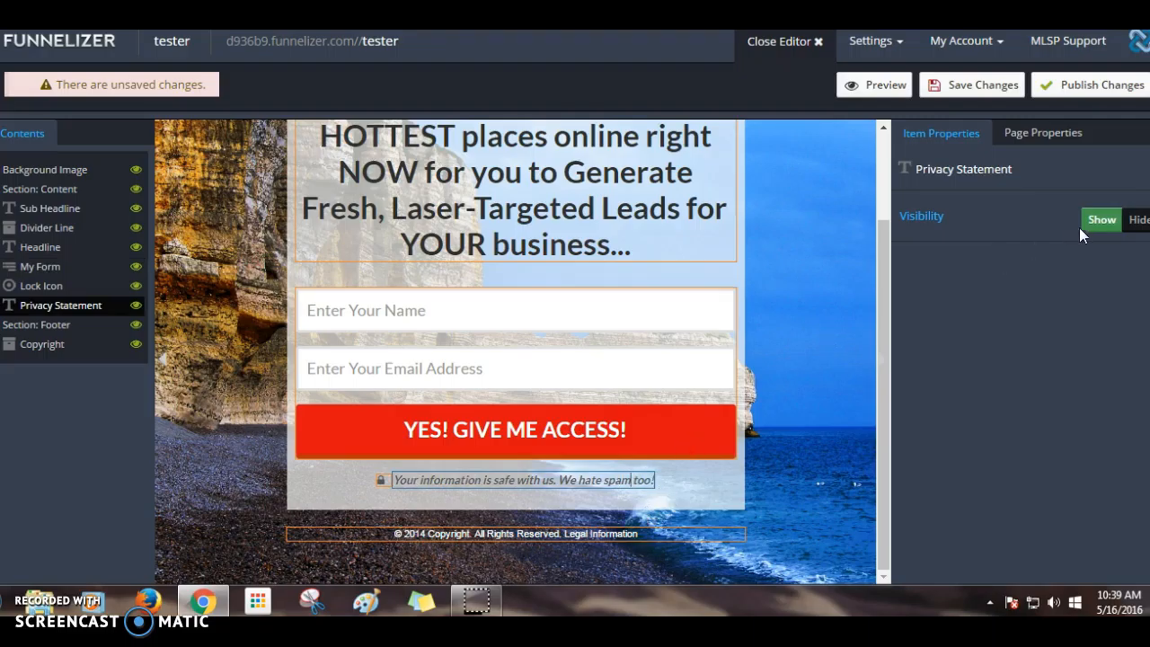
- Hide and re-show the privacy statement, then change the footer year from 2014 to 2016
click(1134, 220)
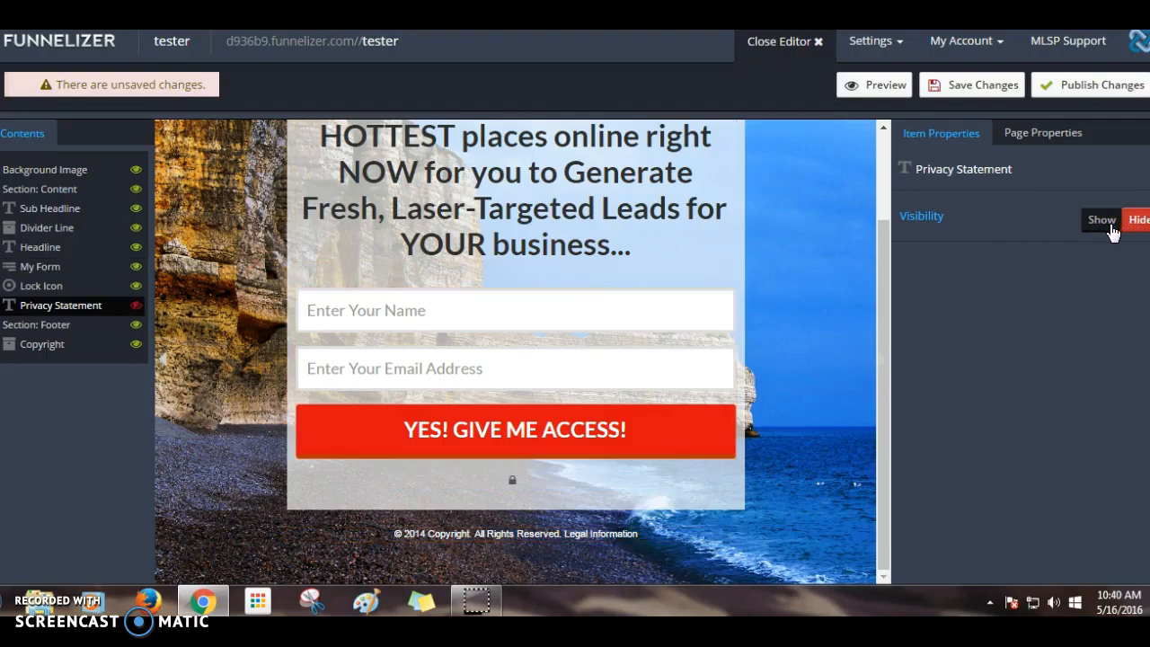
click(1105, 223)
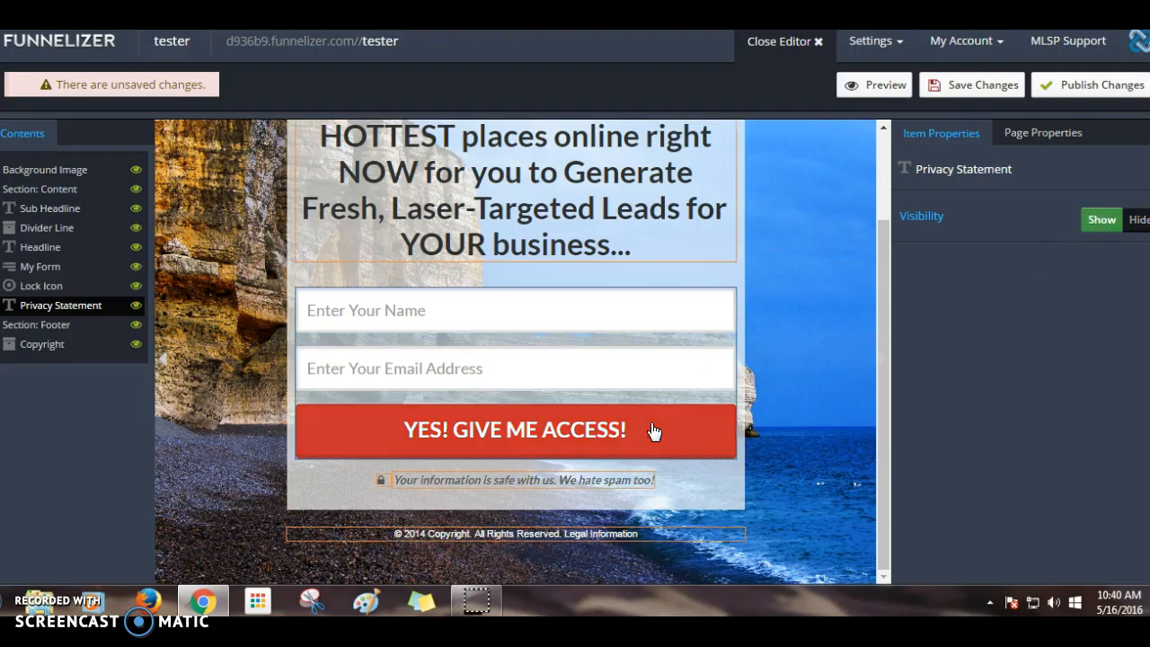
click(455, 537)
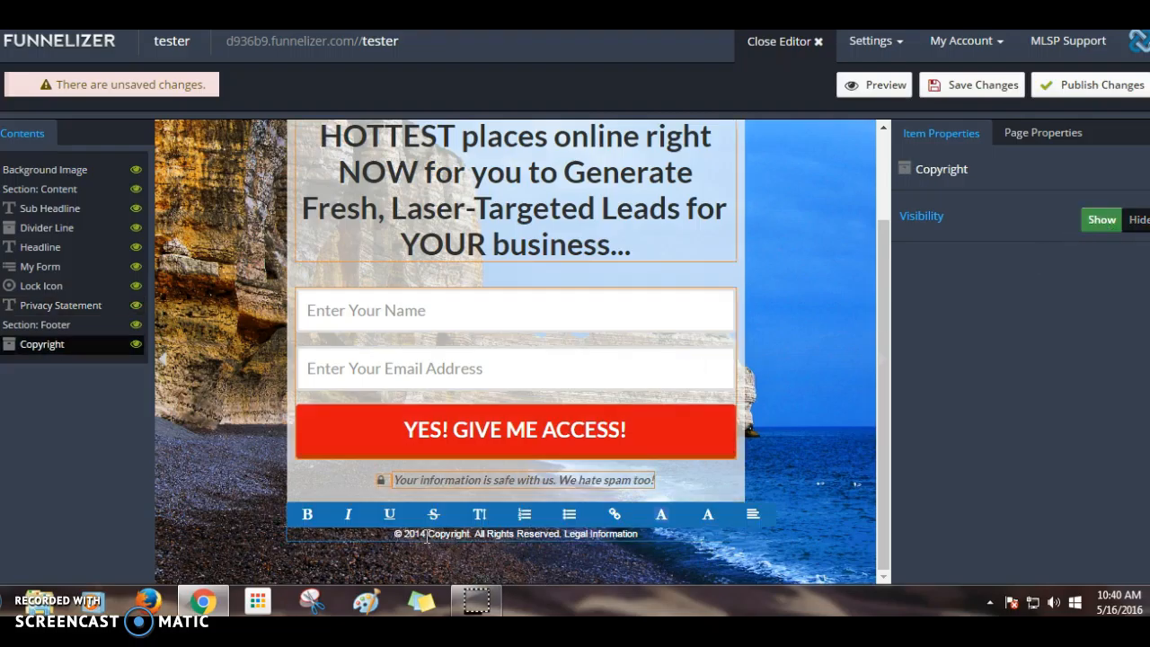
key(BackSpace)
text(6)
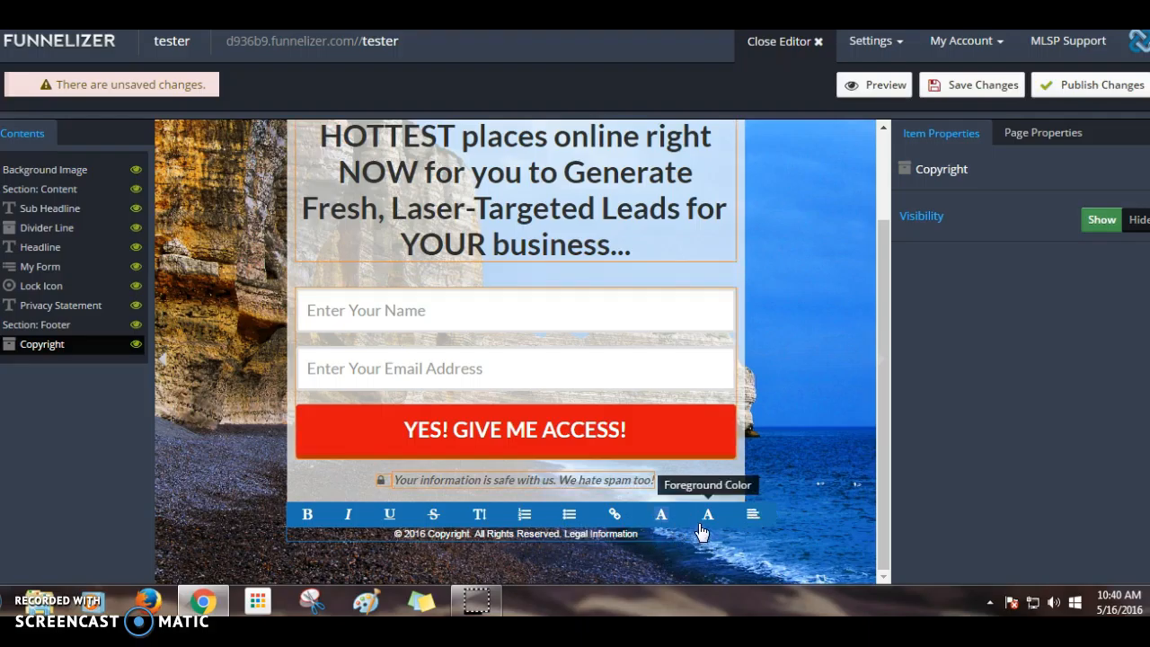
- Center the copyright footer text and select the privacy statement line
click(751, 517)
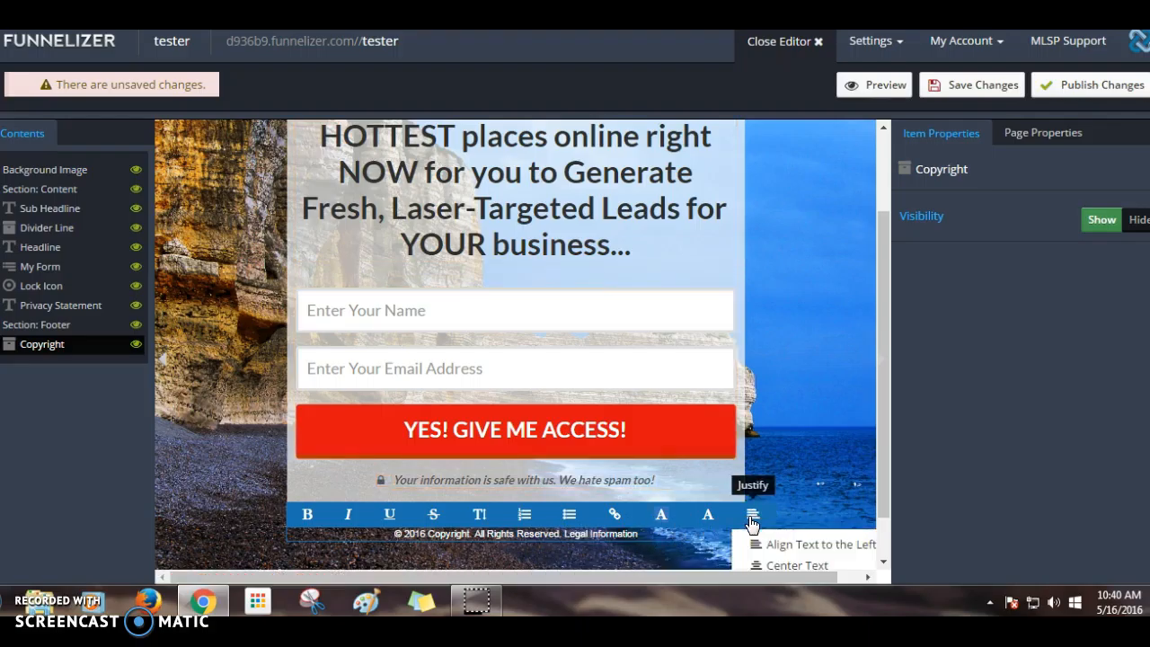
click(773, 566)
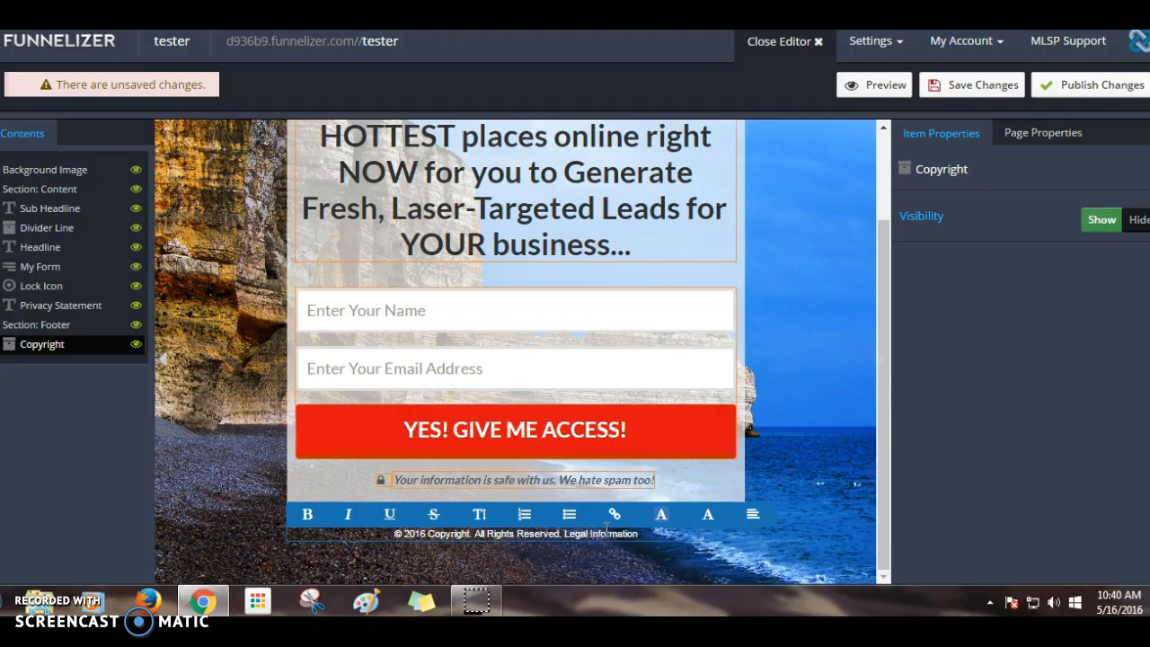
triple_click(570, 484)
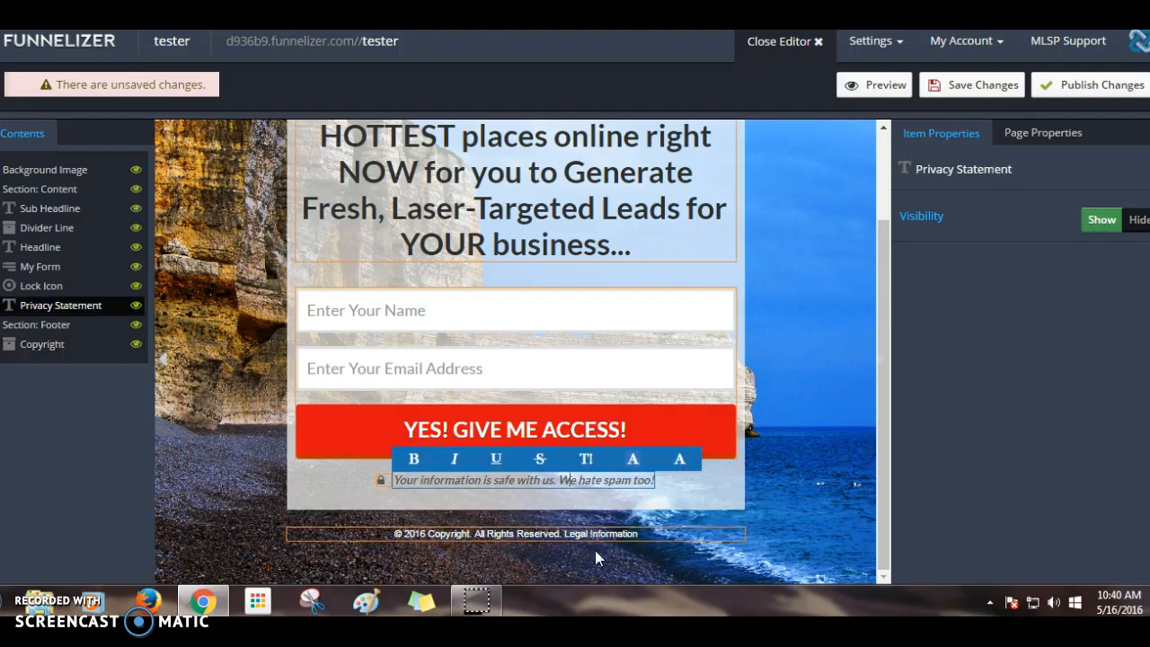
scroll(503, 458, up, 2)
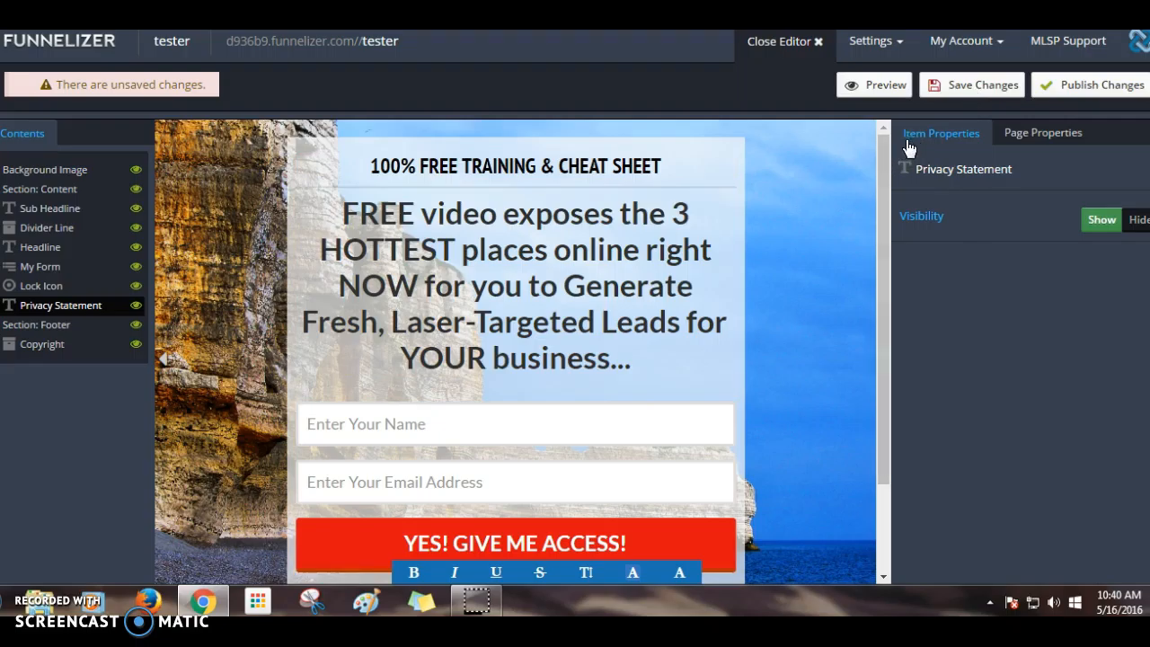
- Try AWeber with the marketing tips newsletter list in the form's integrations, then close
click(694, 413)
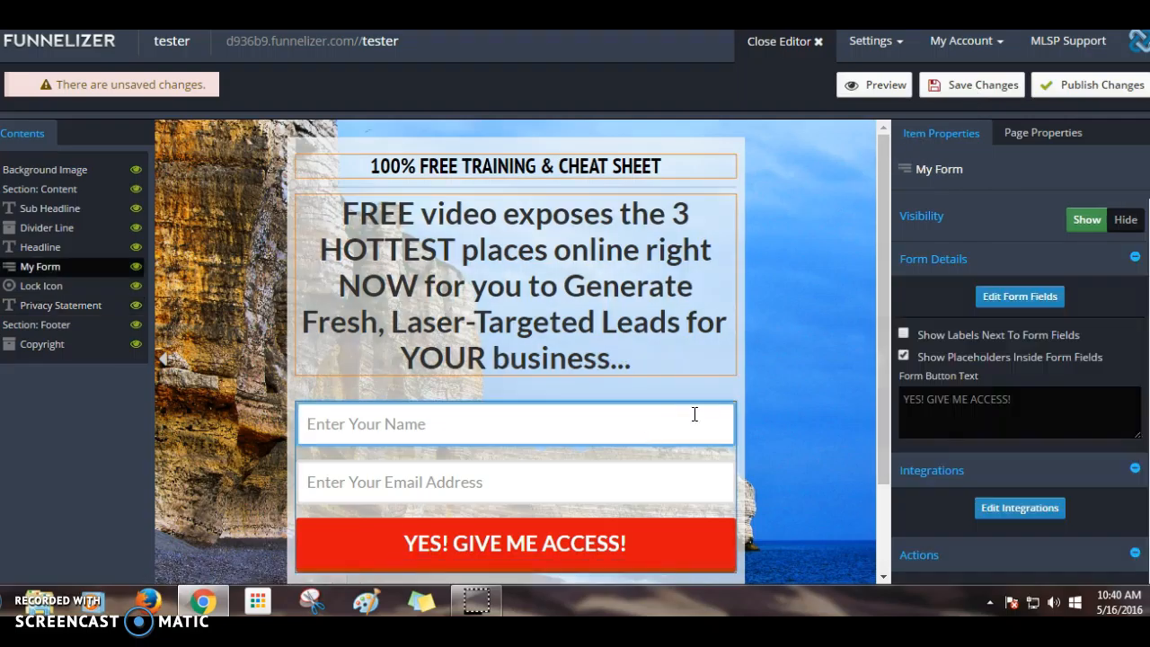
scroll(850, 365, down, 2)
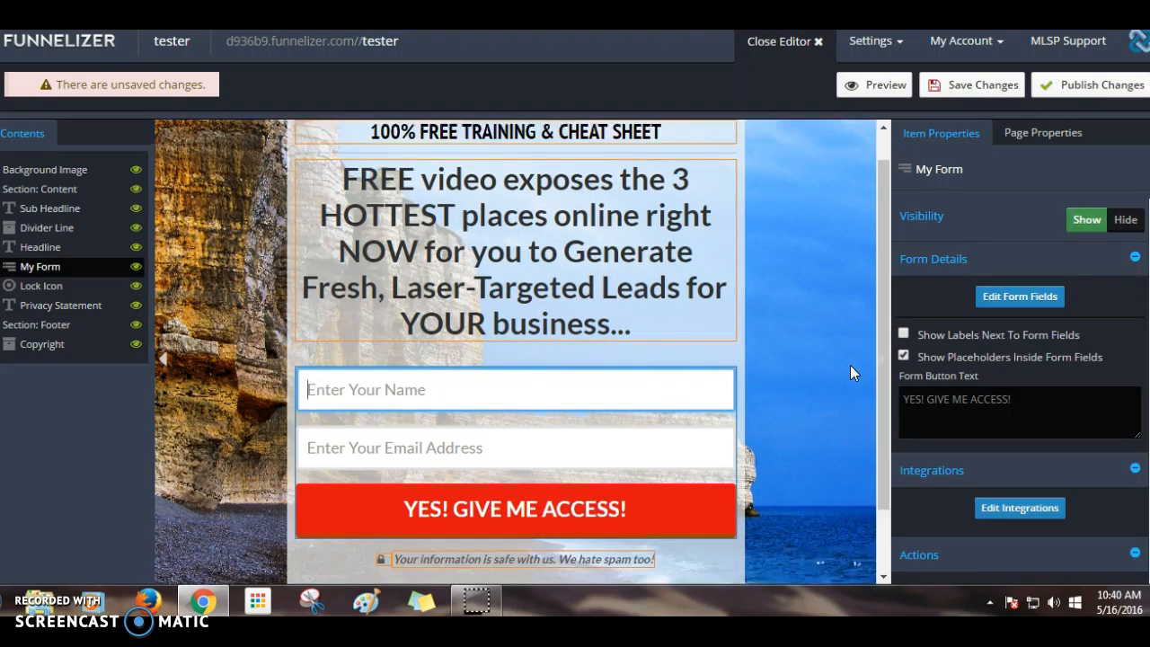
scroll(1003, 474, down, 2)
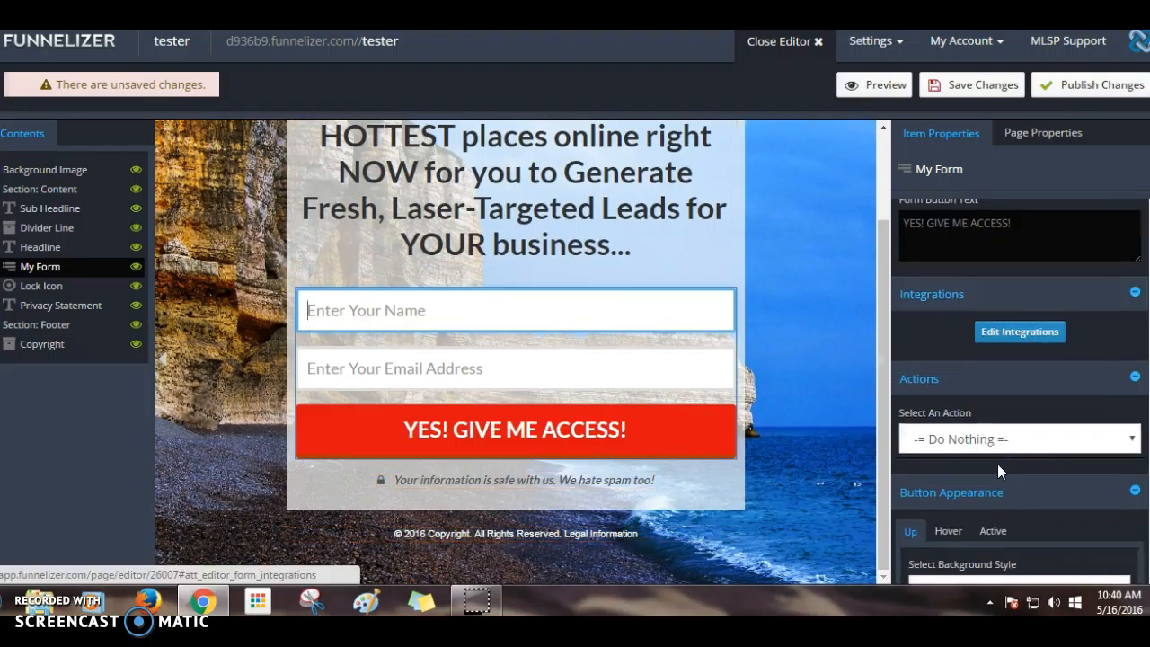
click(1021, 332)
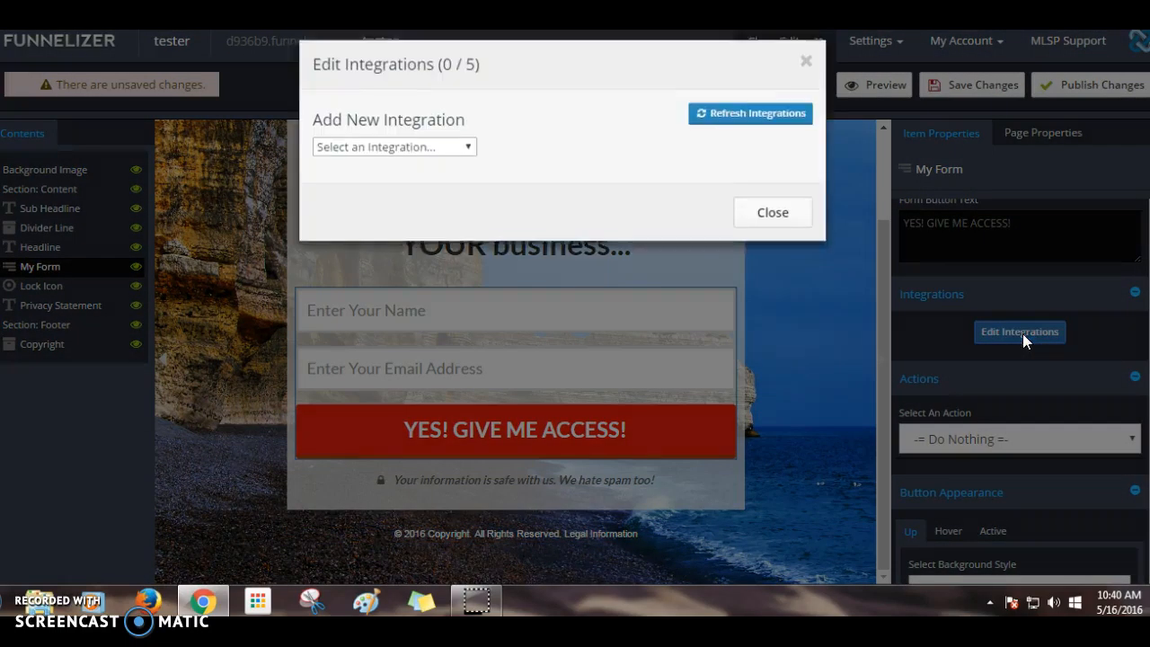
click(465, 151)
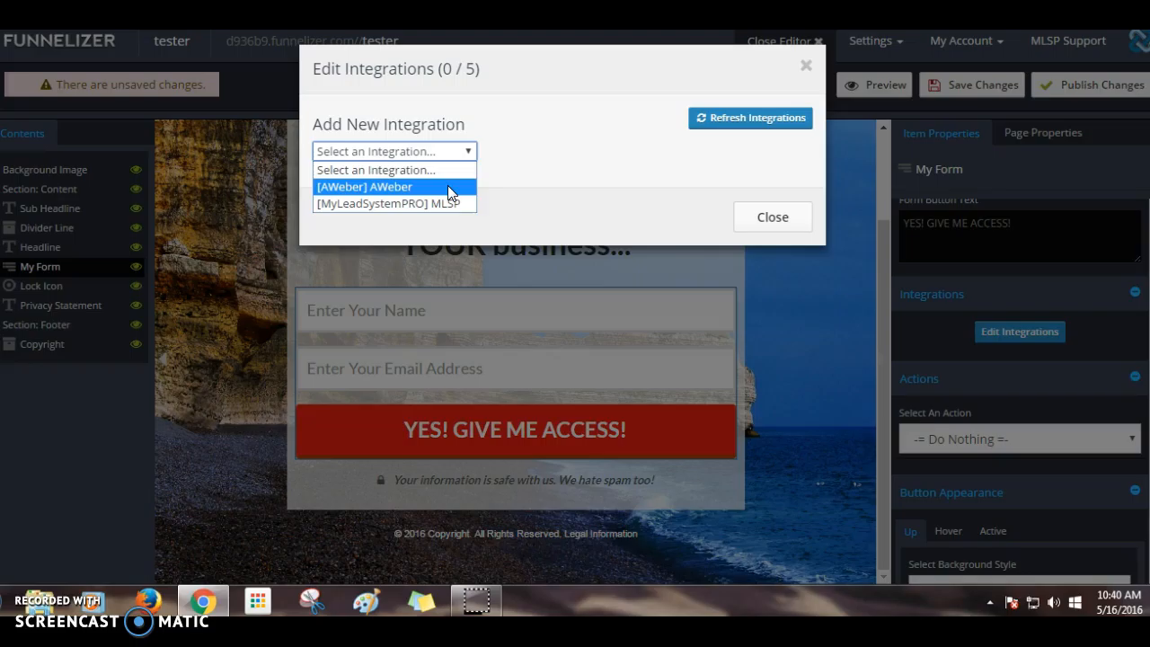
click(447, 186)
click(495, 177)
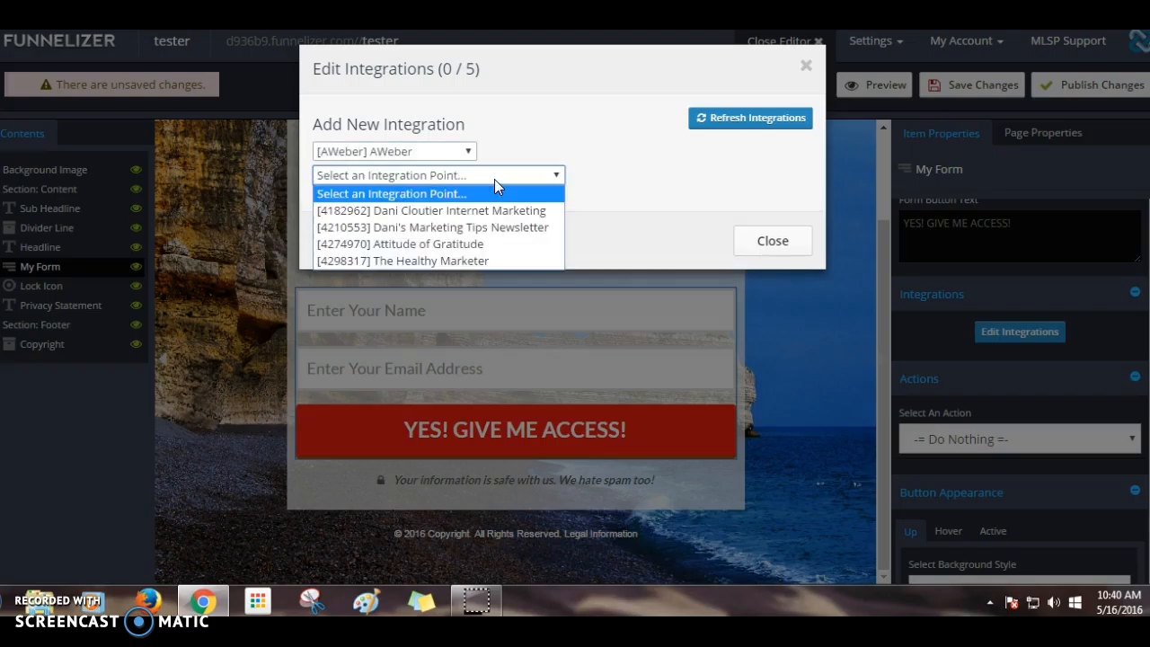
click(498, 229)
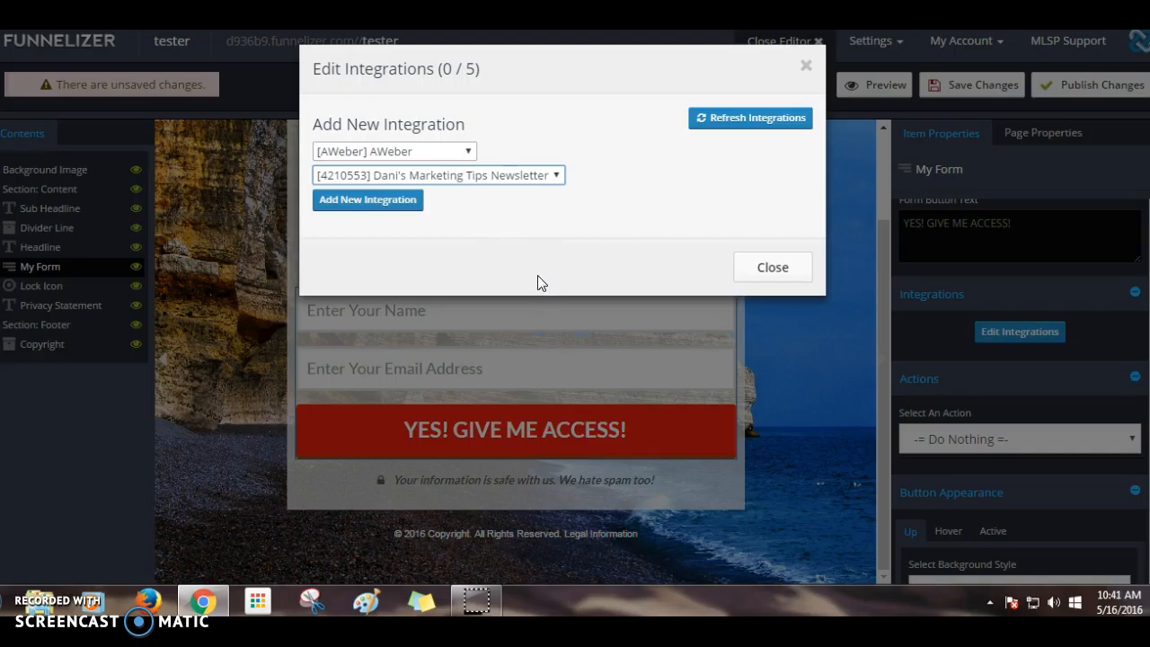
click(771, 267)
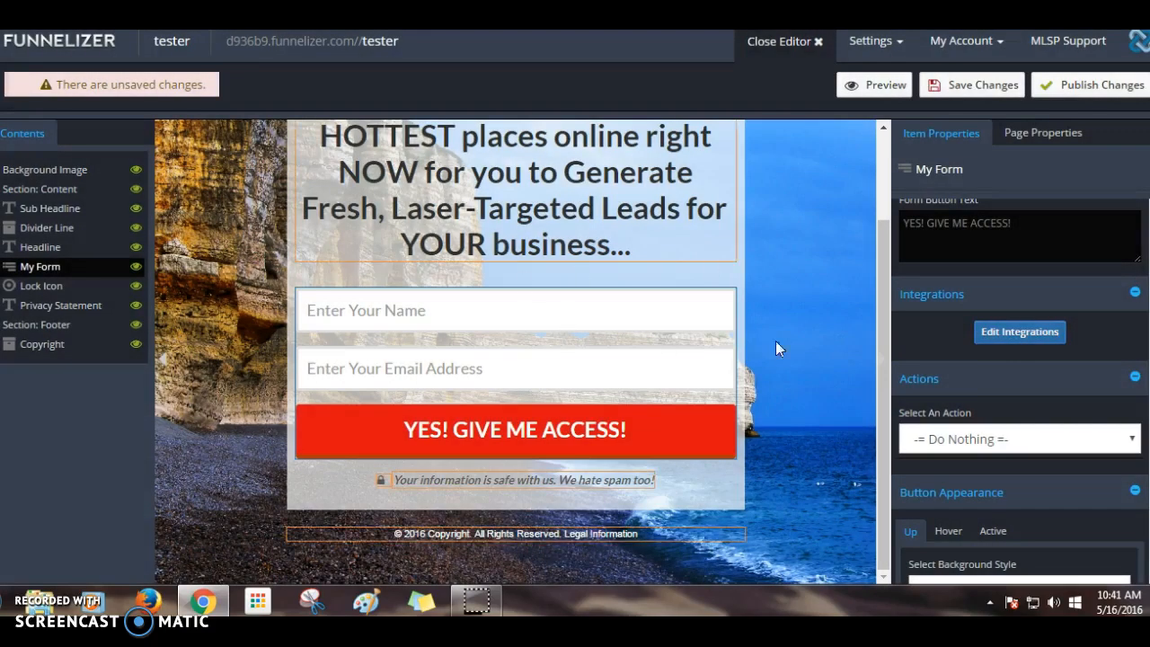
- Refresh the form's integrations and browse the AWeber mailing lists without changing them
click(1021, 332)
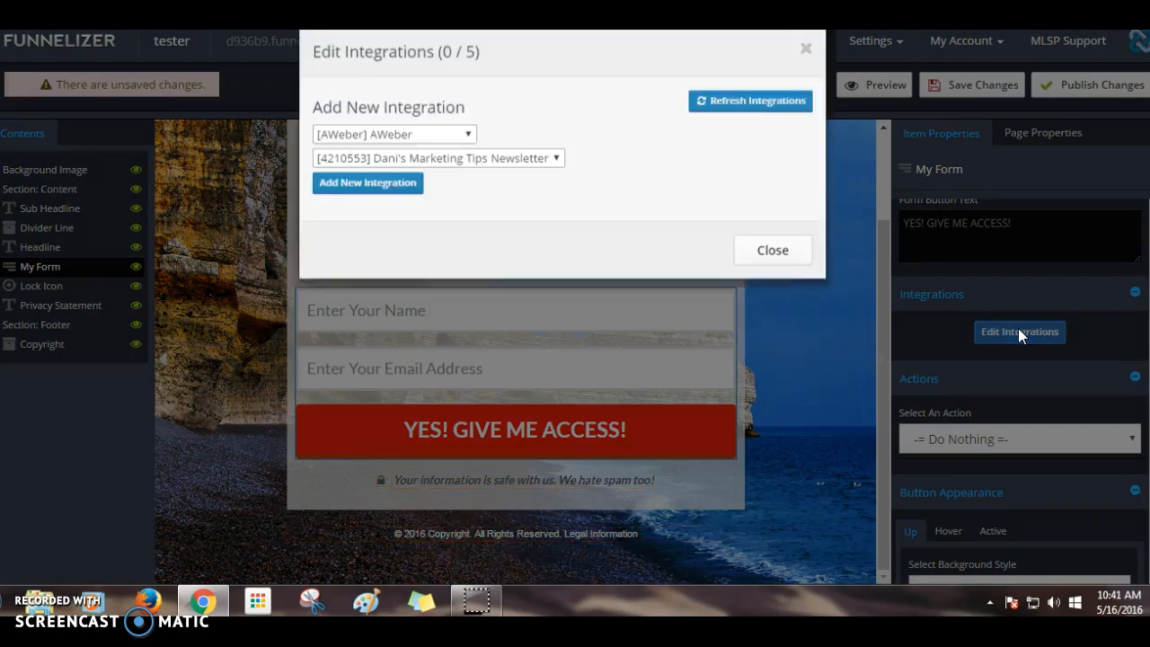
click(712, 119)
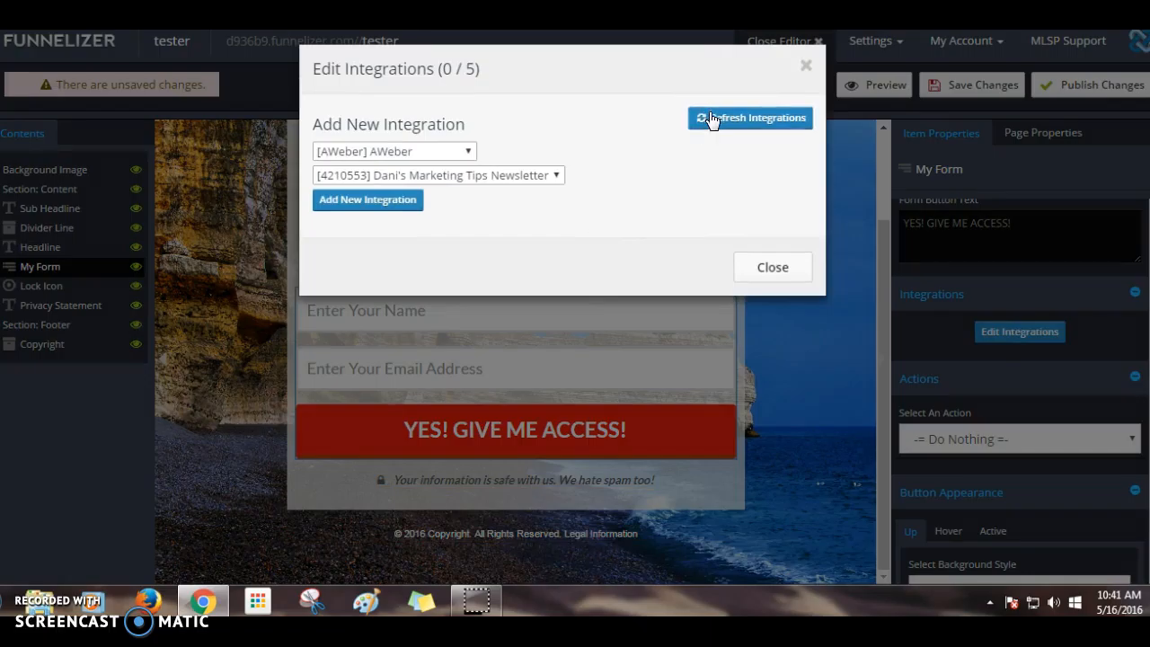
click(557, 178)
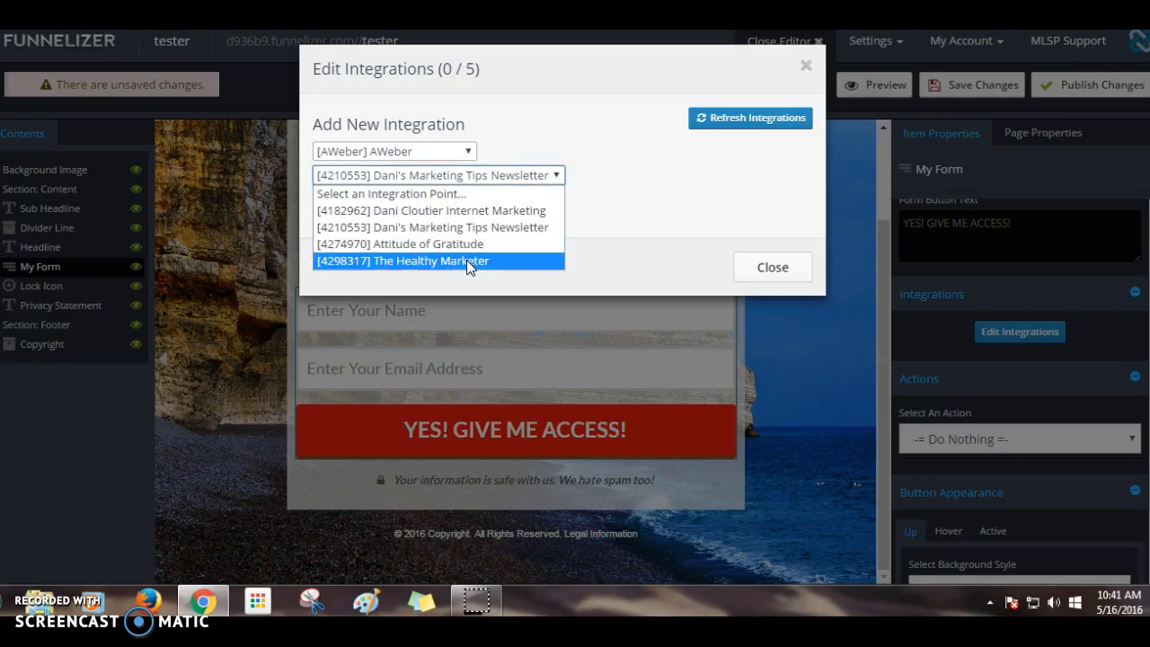
click(622, 200)
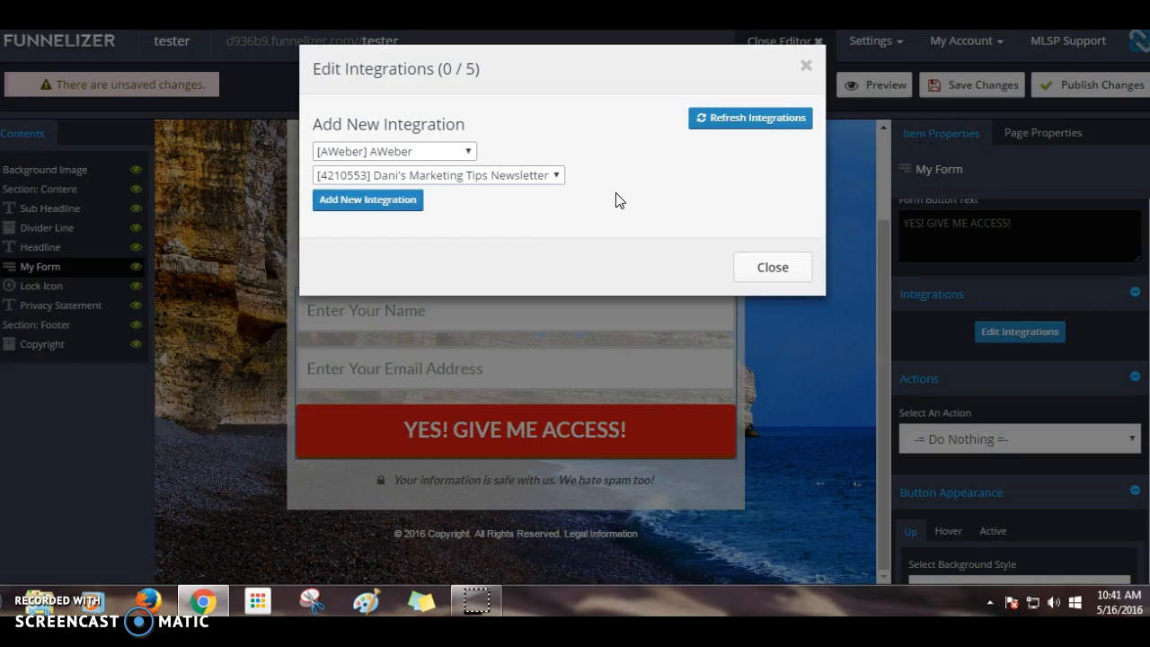
click(558, 177)
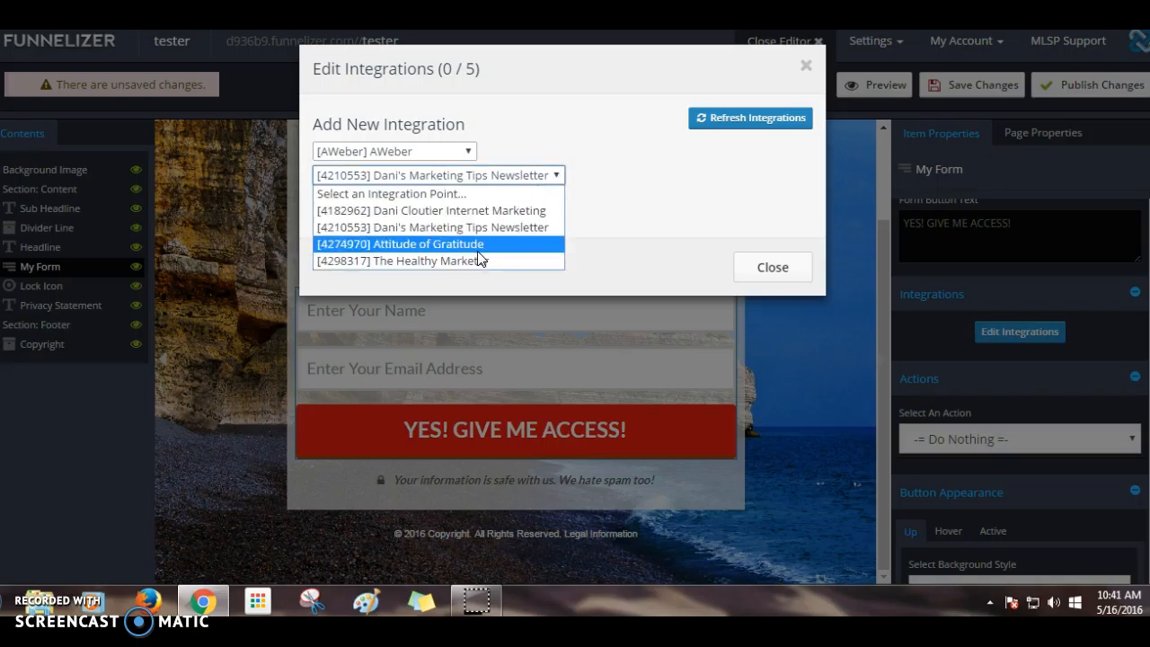
click(625, 183)
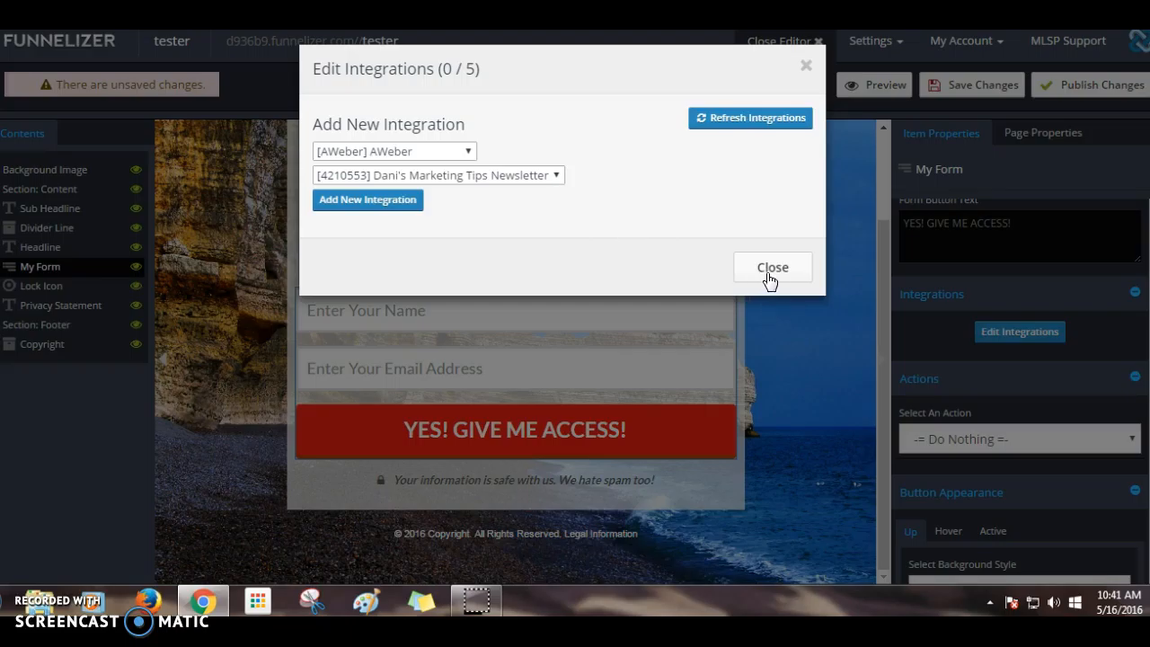
- Browse the MyLeadSystemPRO MLSP integration points and close the window without adding any
click(465, 153)
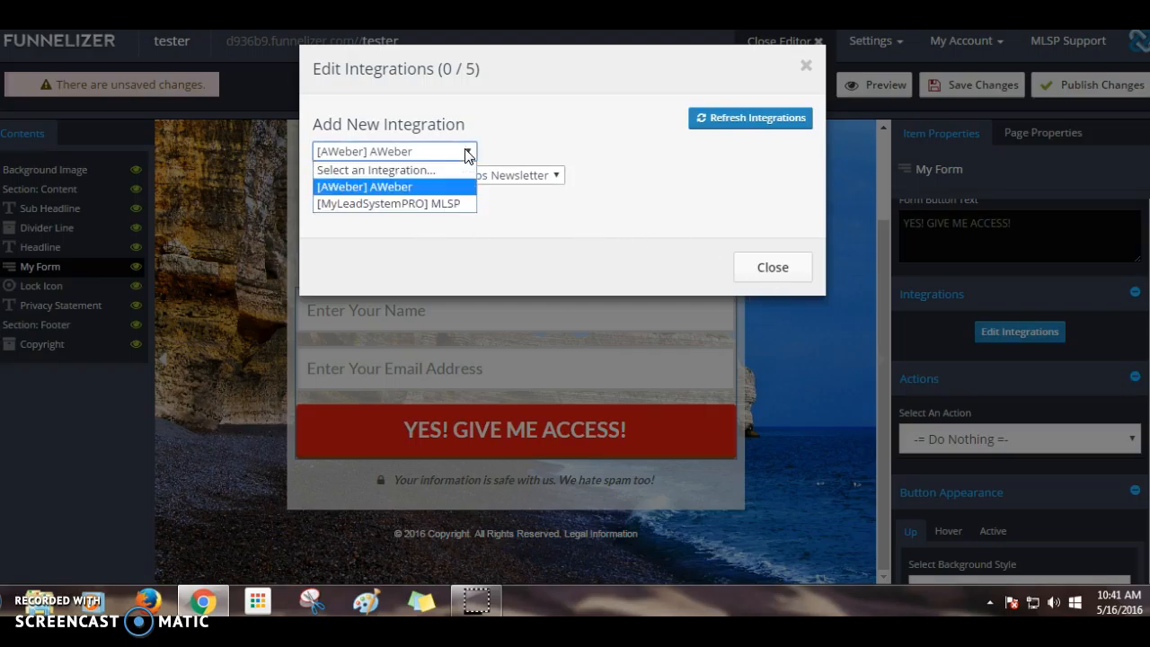
click(437, 204)
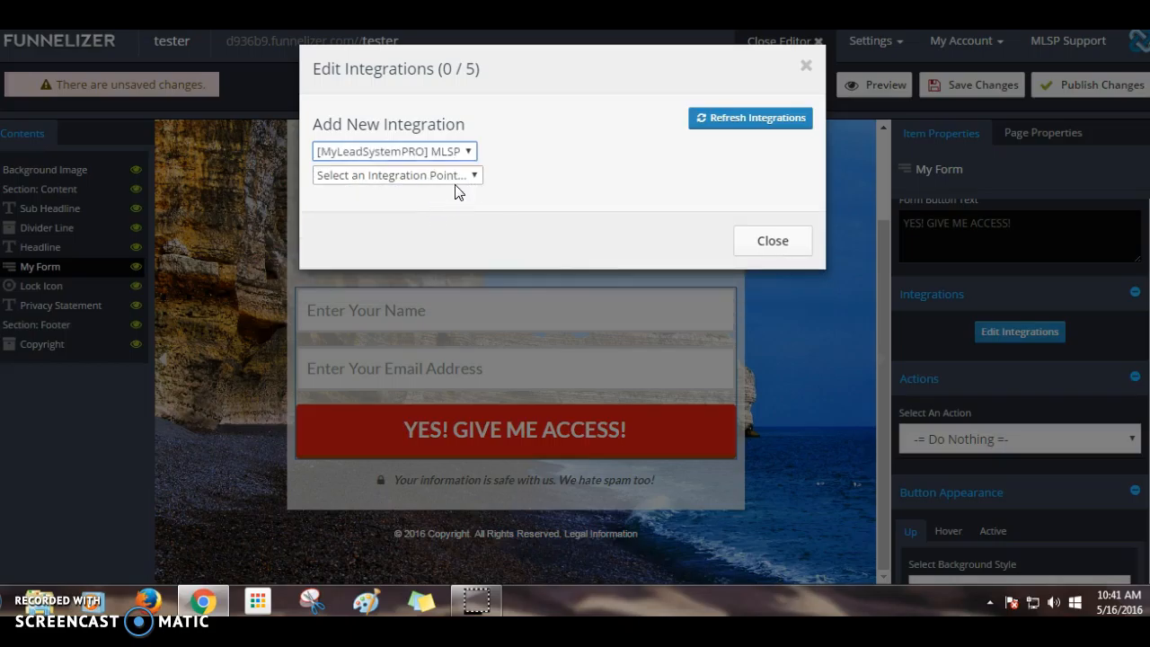
click(460, 180)
click(459, 178)
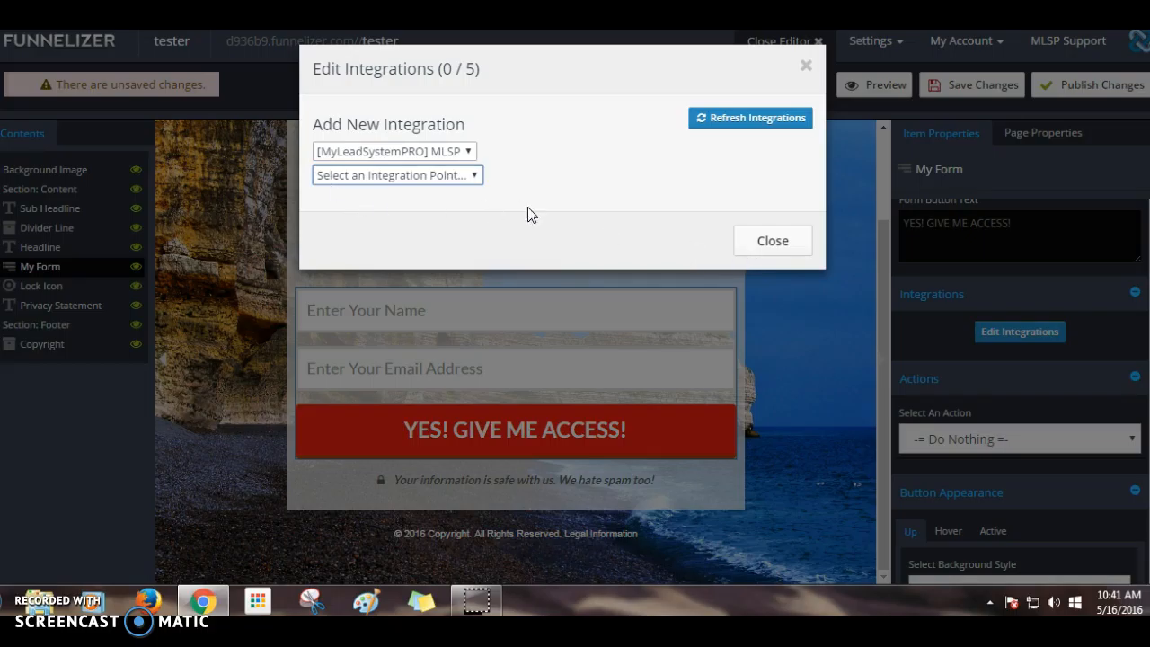
click(773, 240)
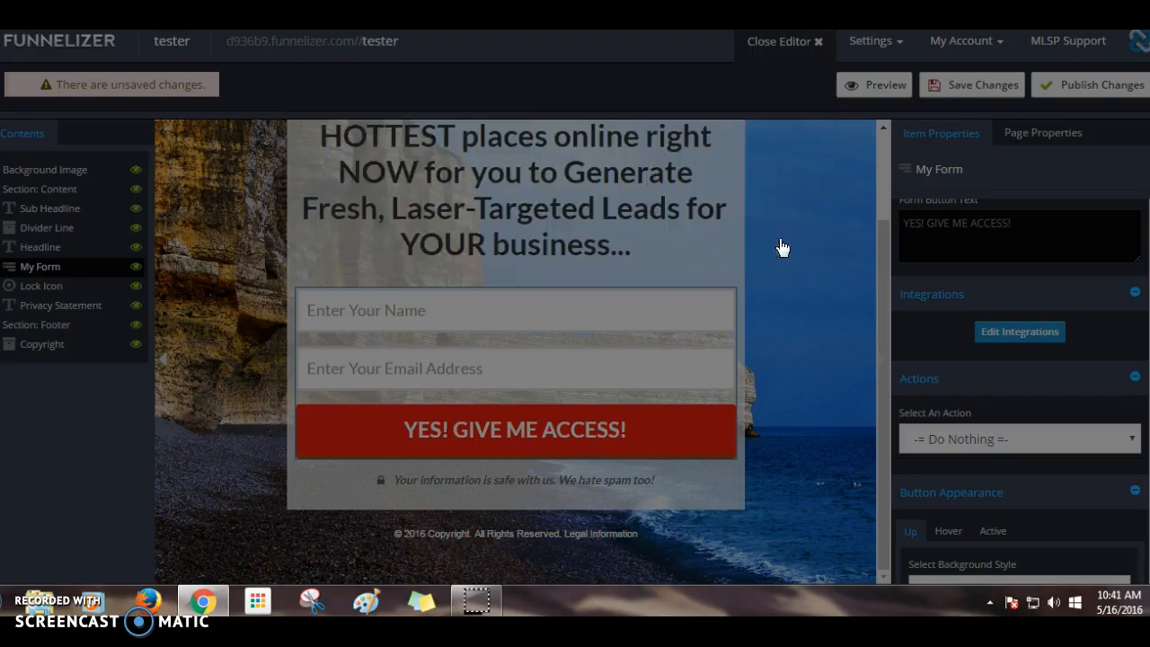
- Try the Popup Alert, Go To URL and funnel page submit actions on the form
scroll(925, 378, down, 2)
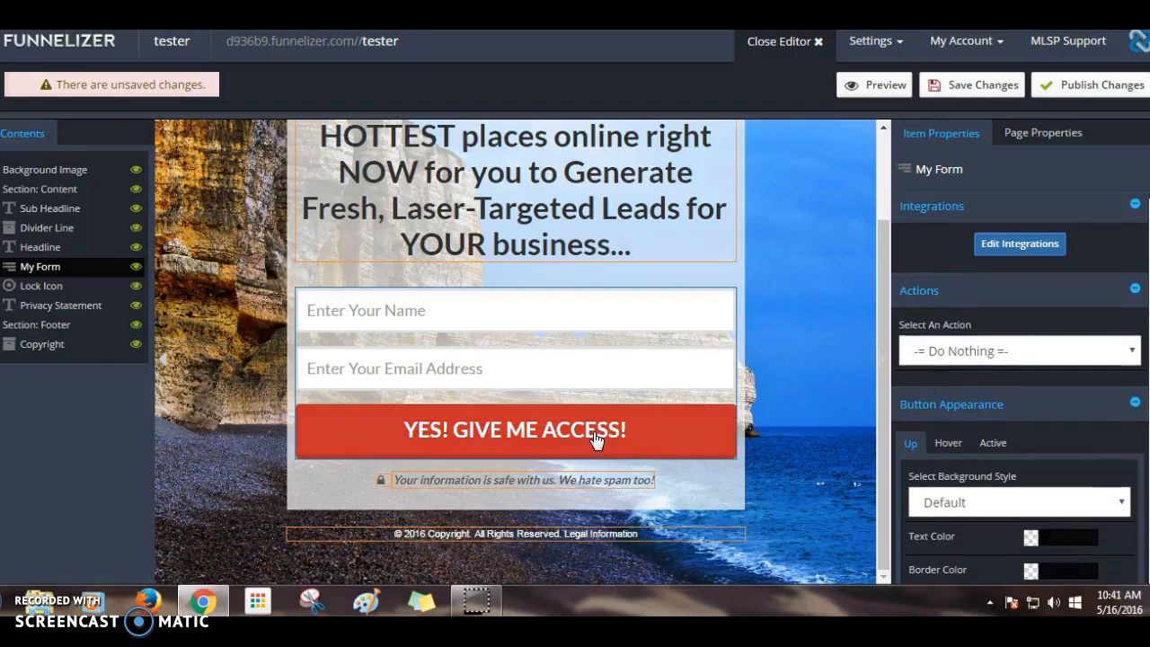
click(932, 354)
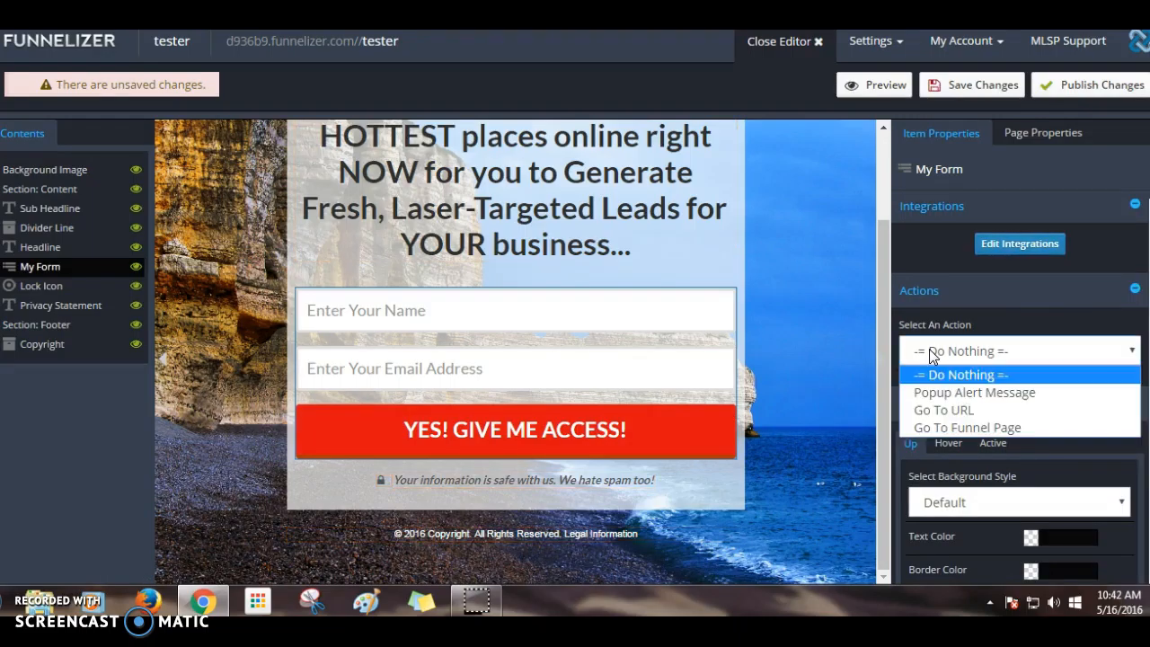
click(948, 395)
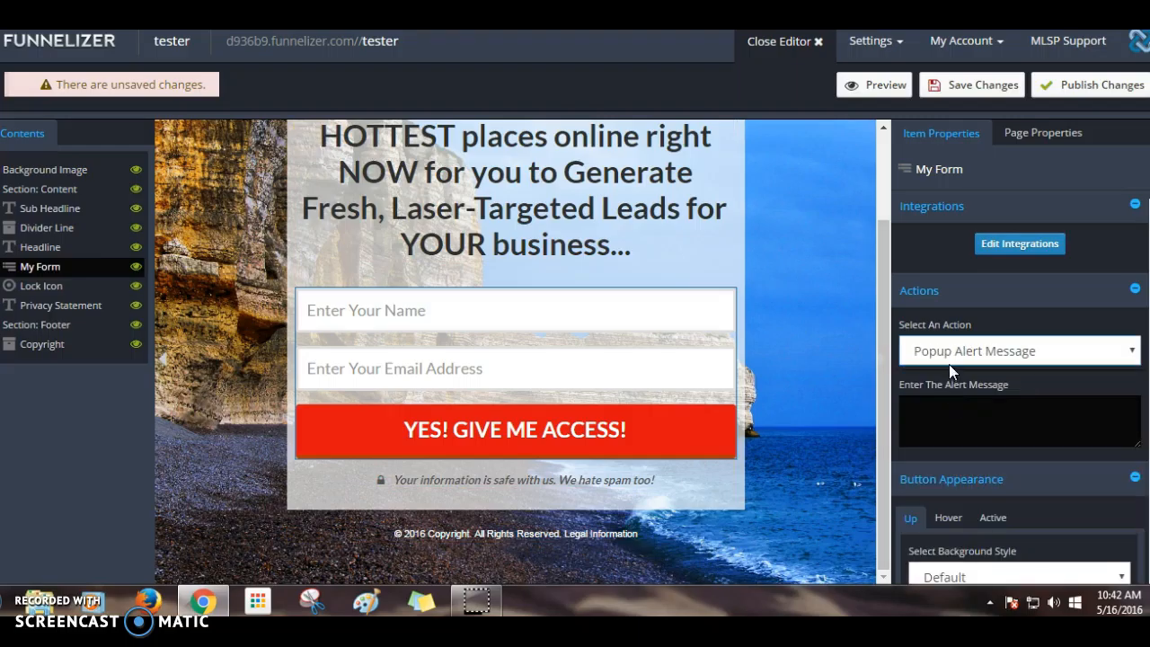
click(949, 356)
click(952, 410)
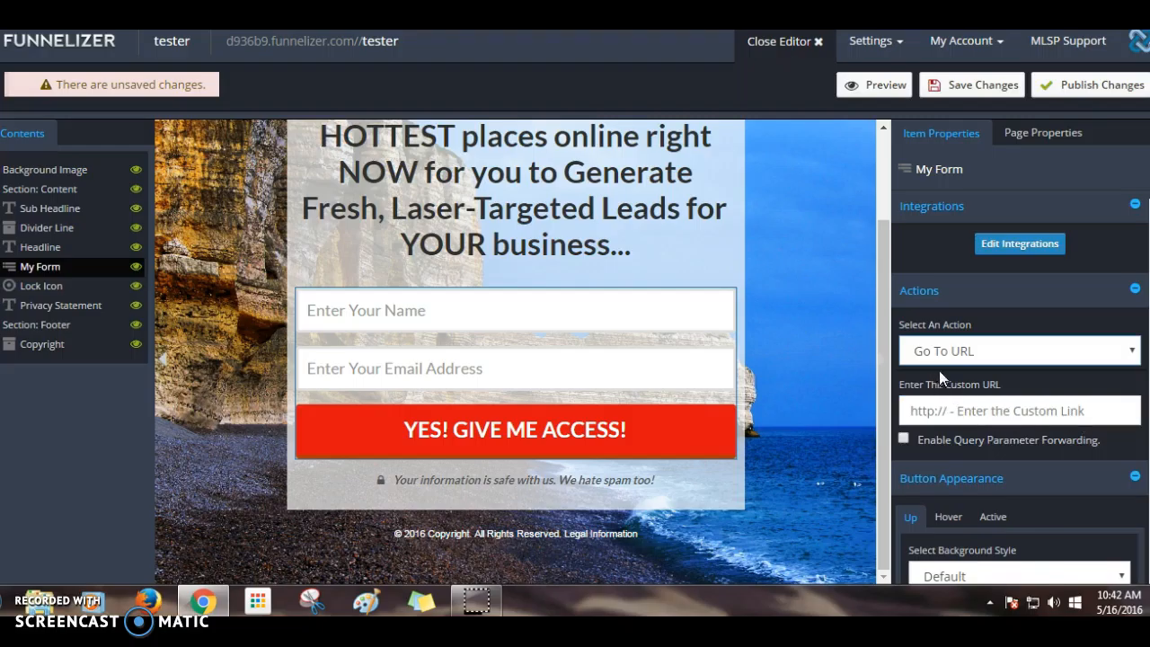
click(943, 358)
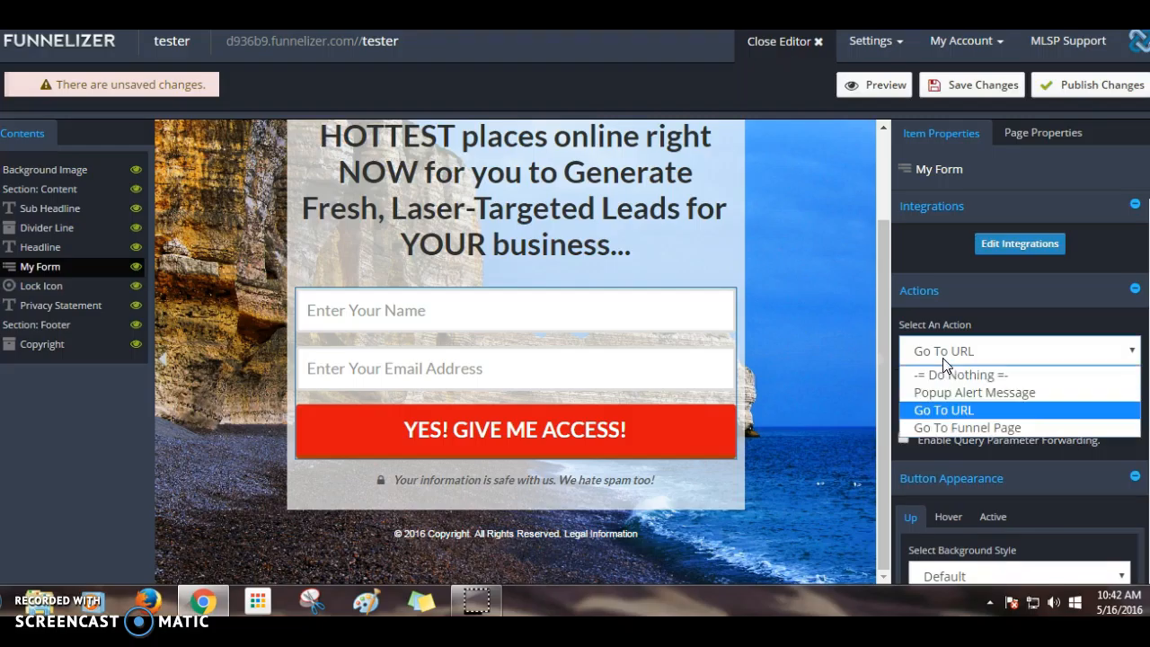
click(948, 429)
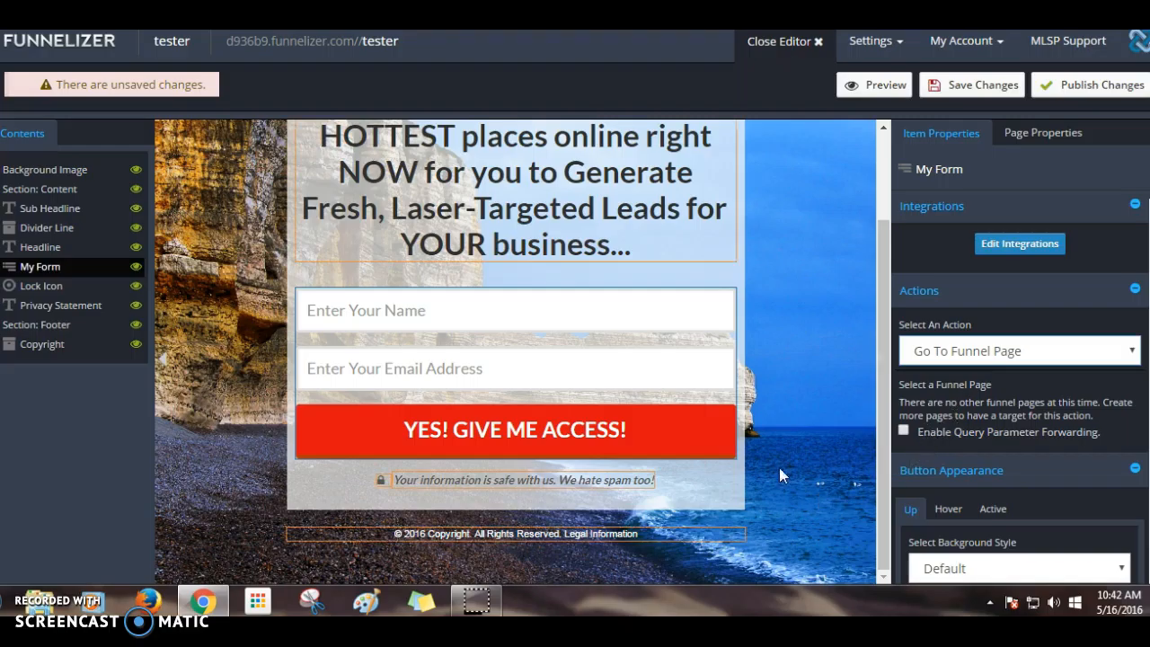
- Set the form's submit action back to Go To URL and switch to the MLSP member site
click(940, 351)
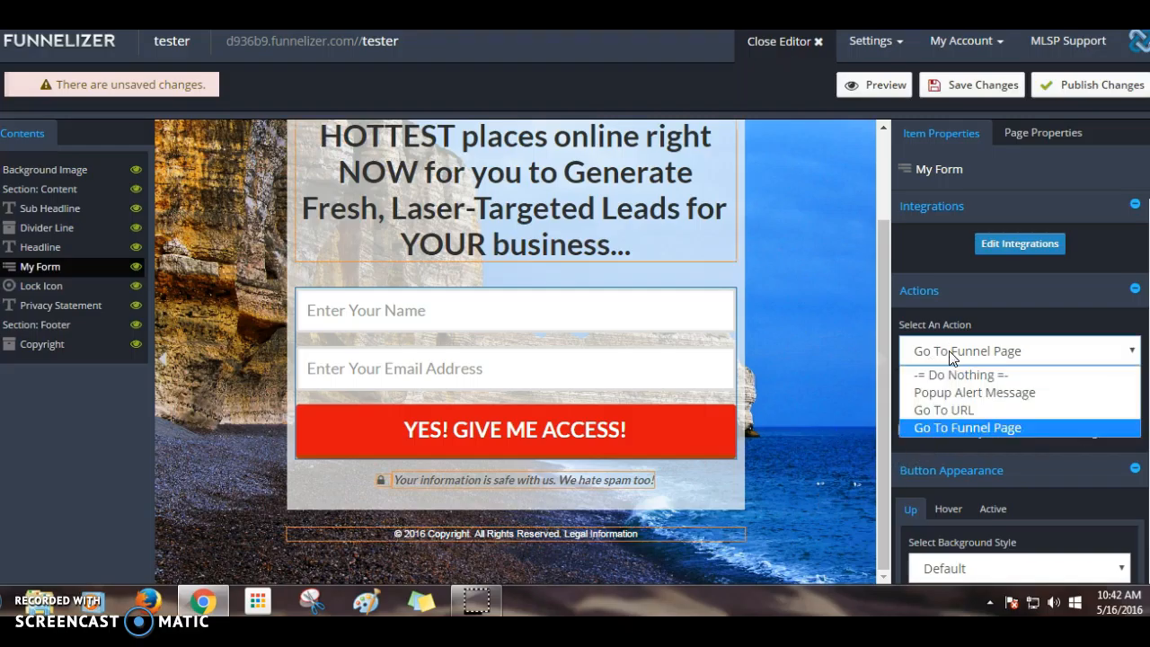
click(954, 409)
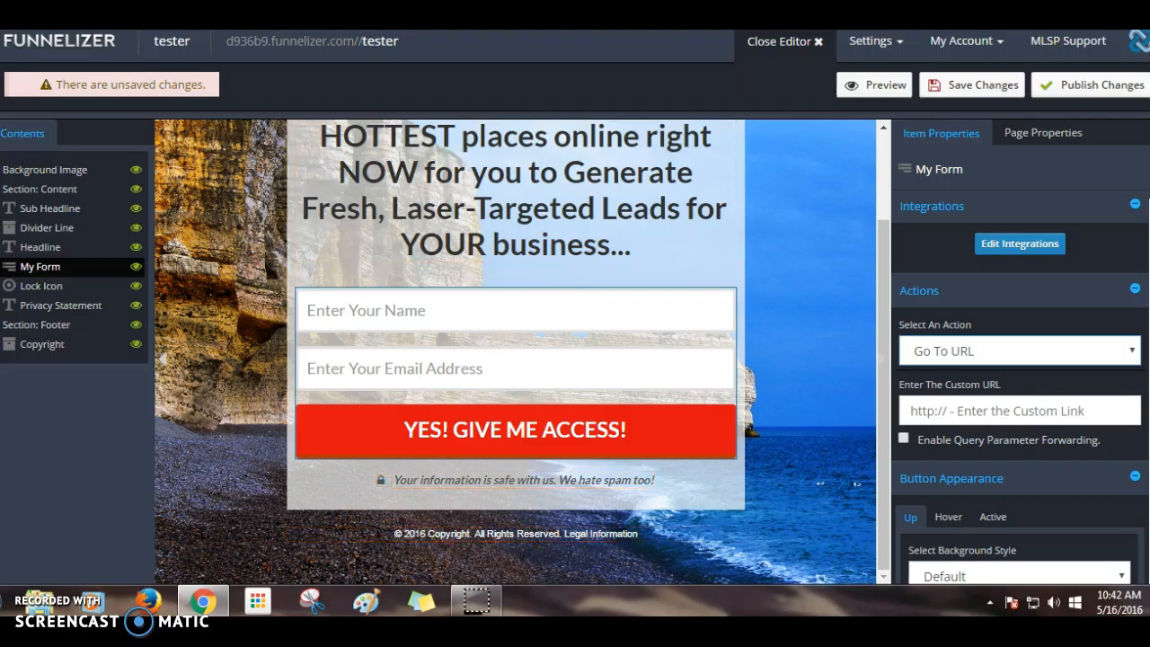
click(490, 22)
scroll(490, 145, up, 6)
- Play then pause the Part 1 training video and scroll back to the page top
scroll(482, 136, up, 20)
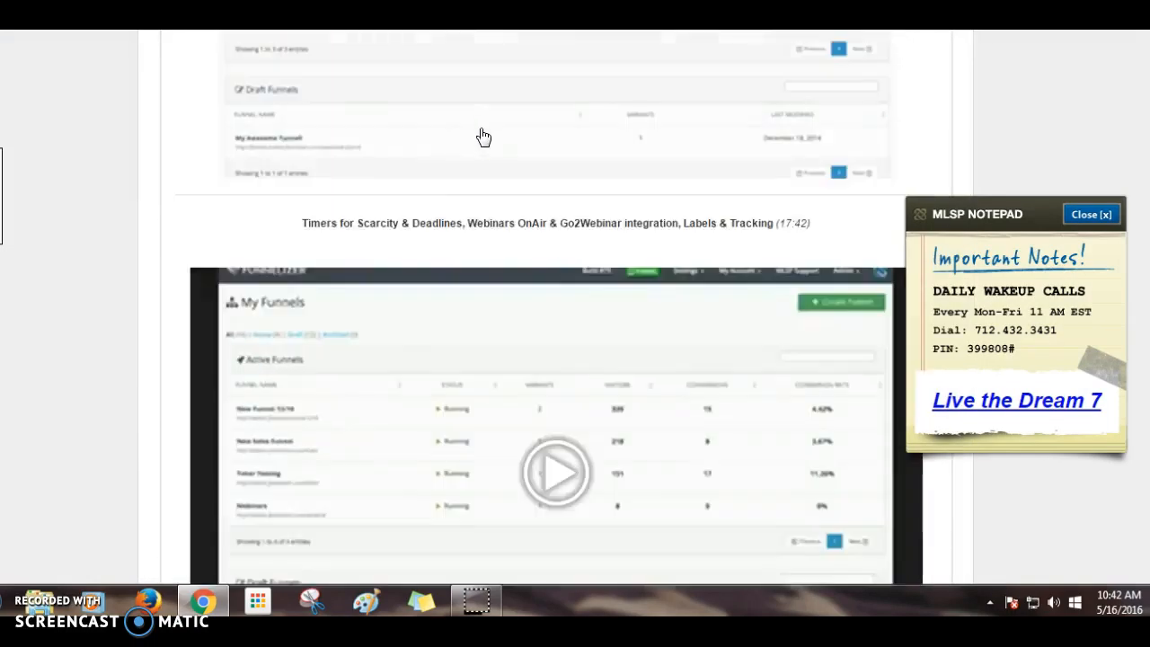
scroll(484, 128, up, 5)
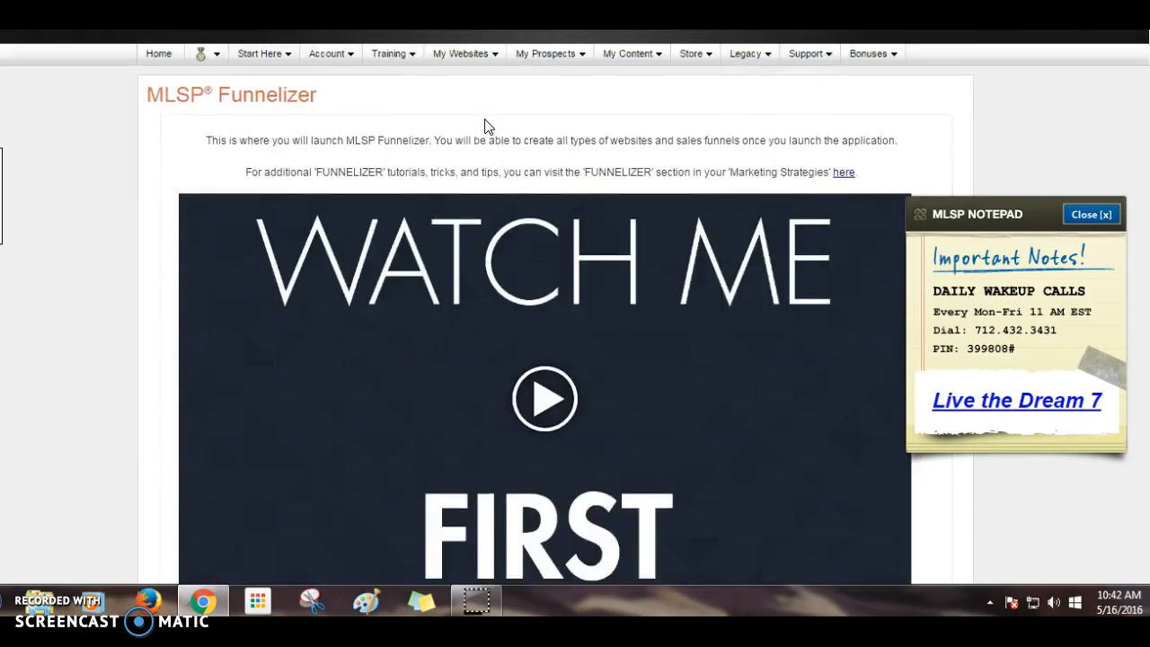
scroll(467, 123, down, 4)
scroll(468, 107, up, 1)
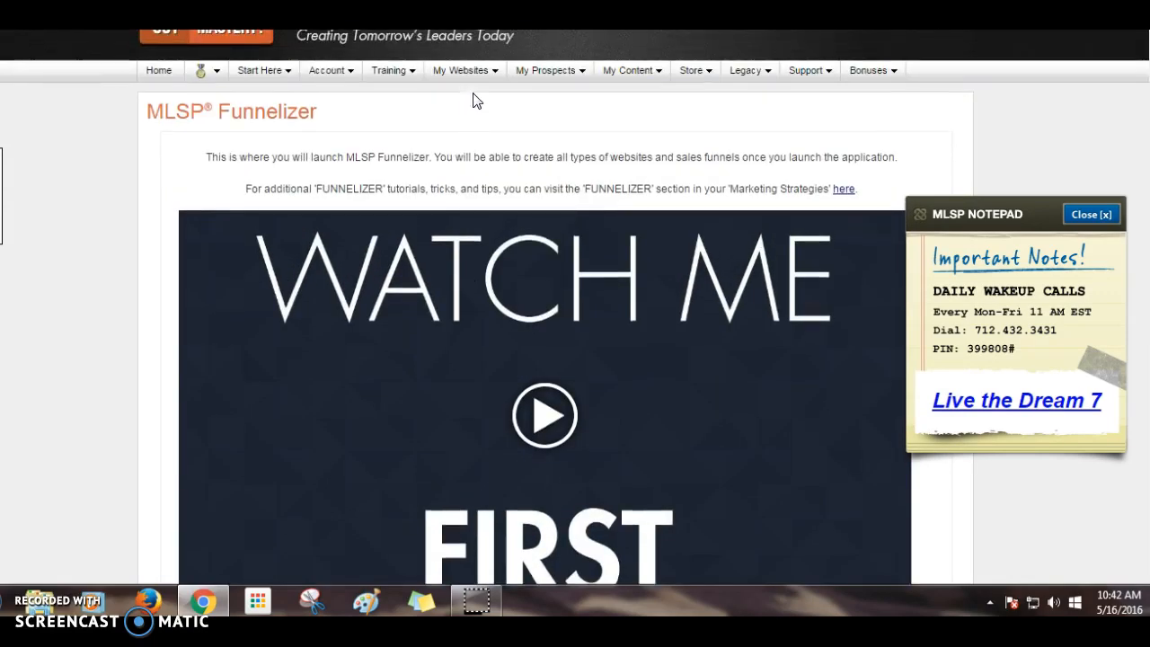
mouse_move(577, 128)
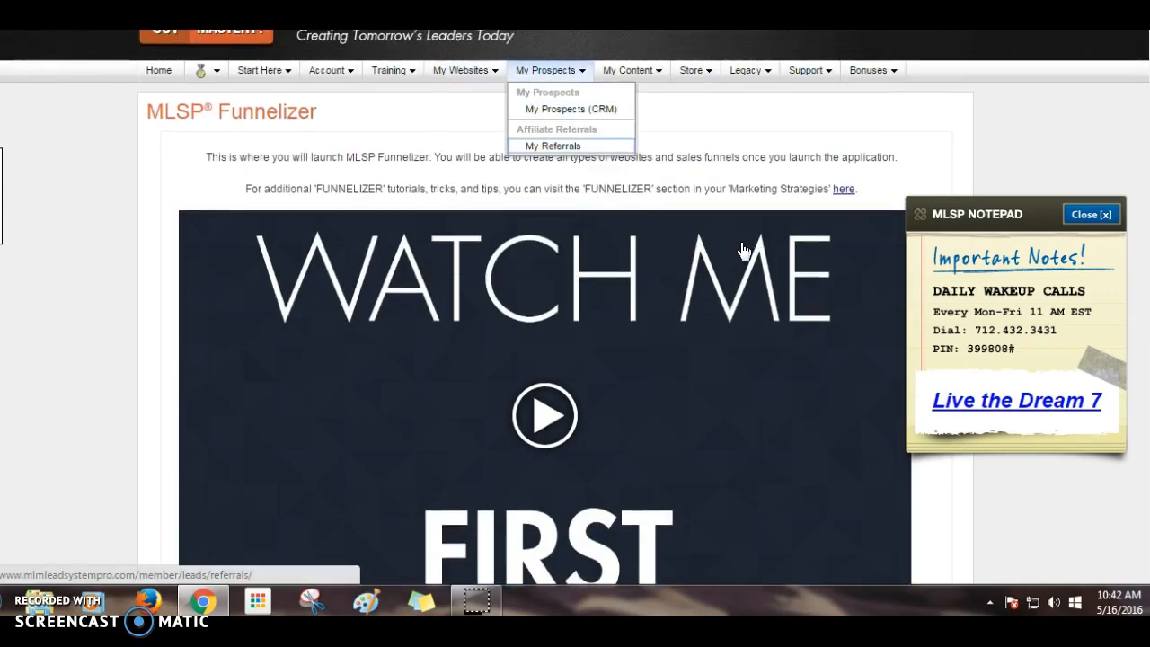
scroll(561, 393, down, 10)
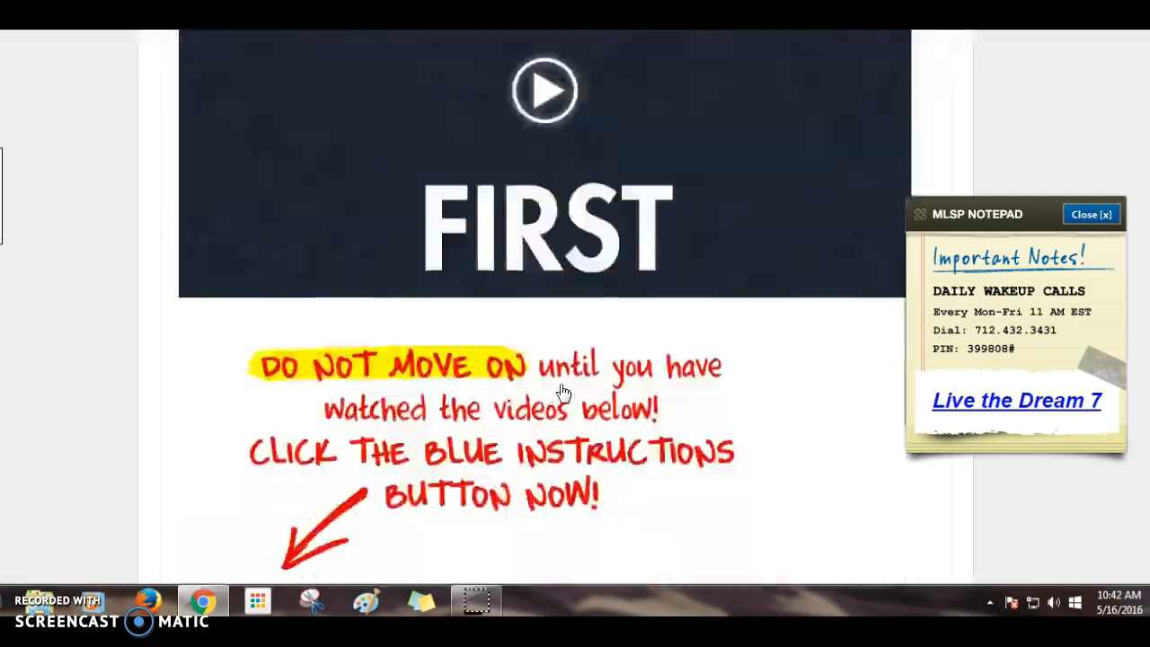
click(578, 425)
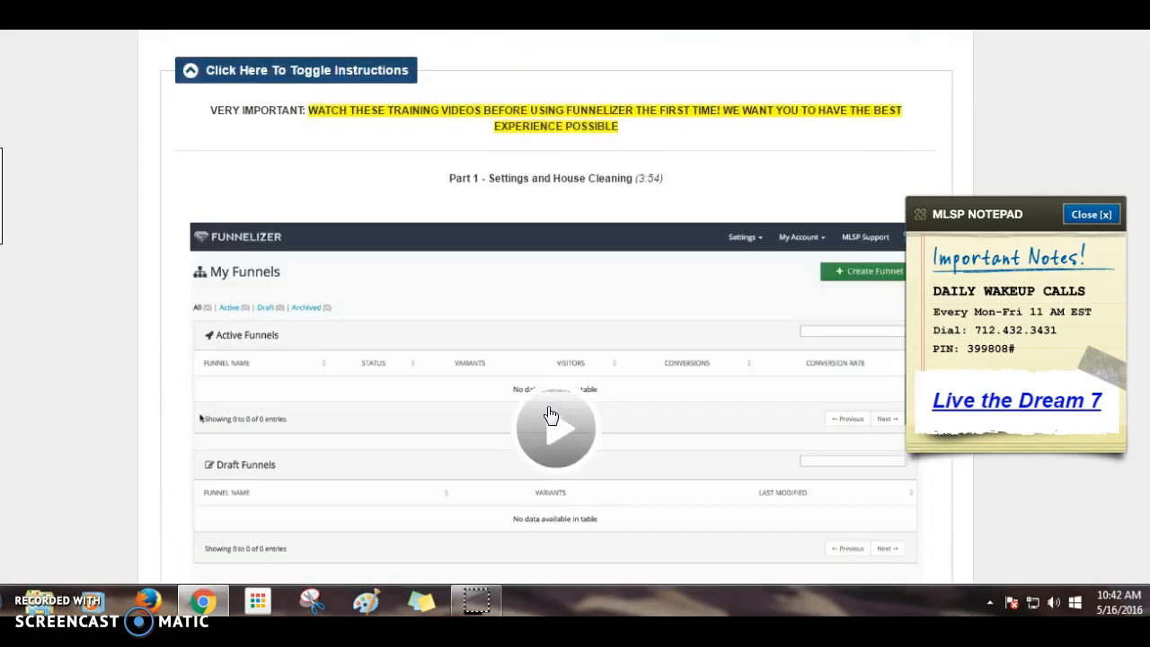
scroll(558, 413, down, 8)
click(526, 374)
scroll(525, 369, up, 12)
scroll(523, 364, up, 4)
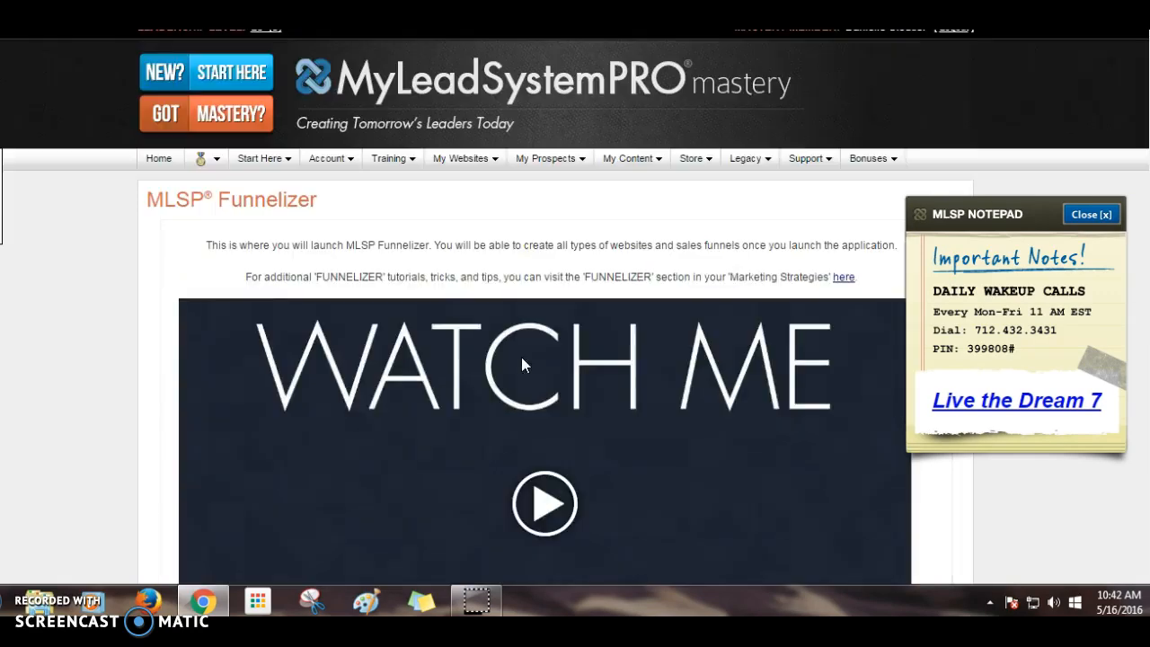
- Go to My Websites > MLSP System Campaigns and close the Notepad popup
mouse_move(487, 167)
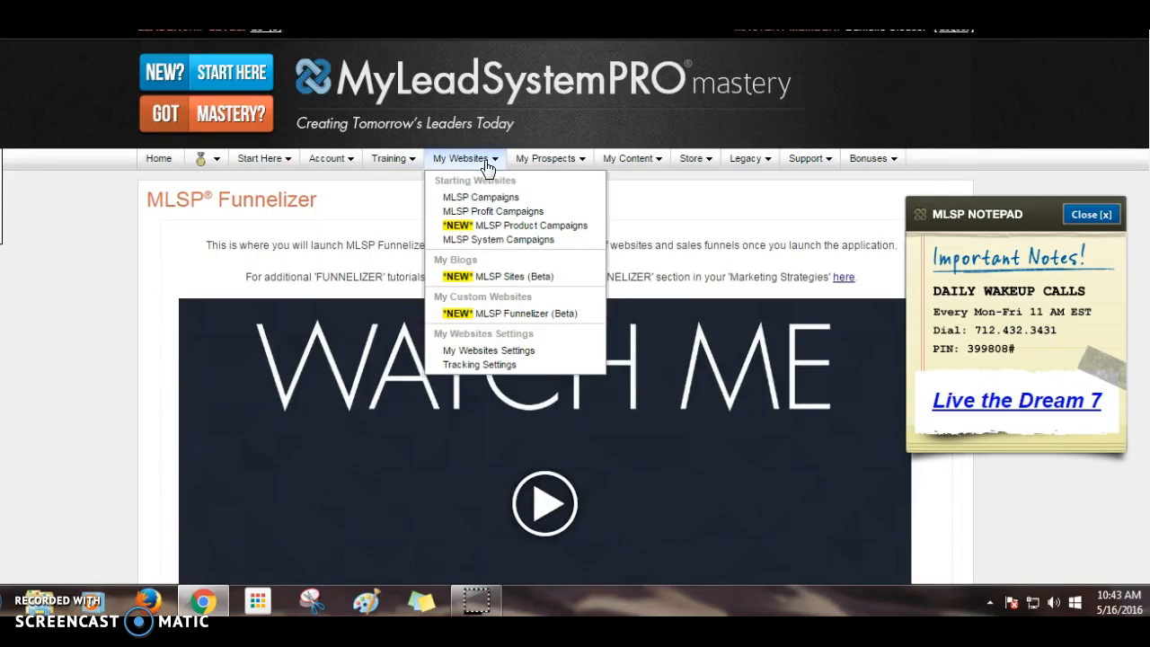
click(486, 241)
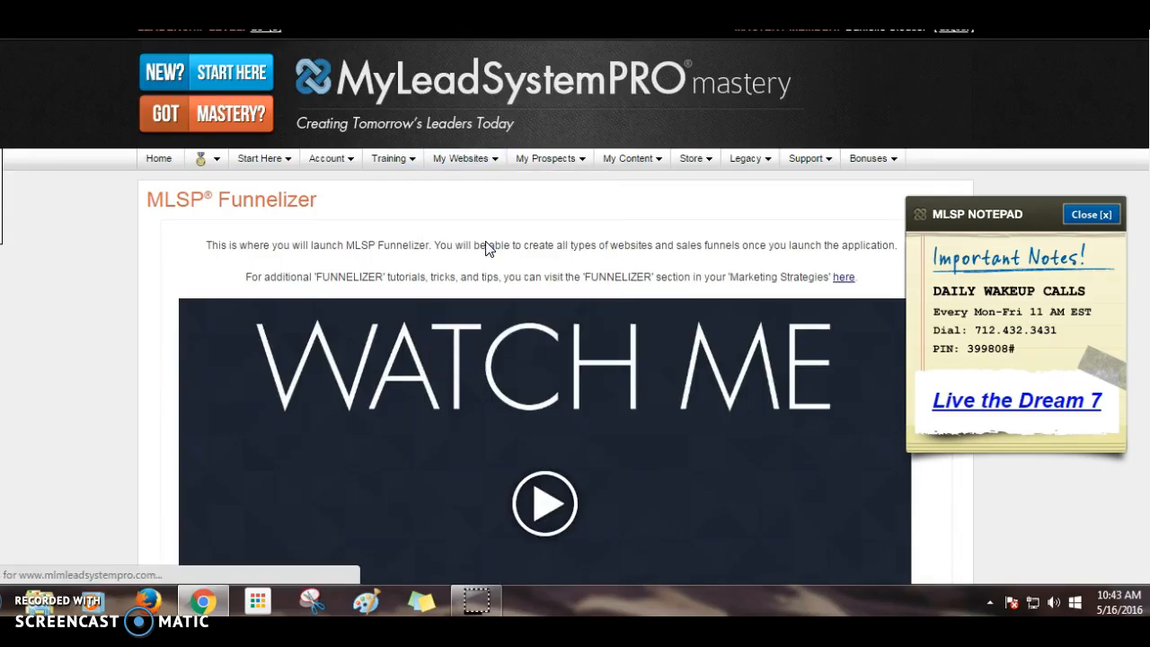
scroll(489, 246, down, 5)
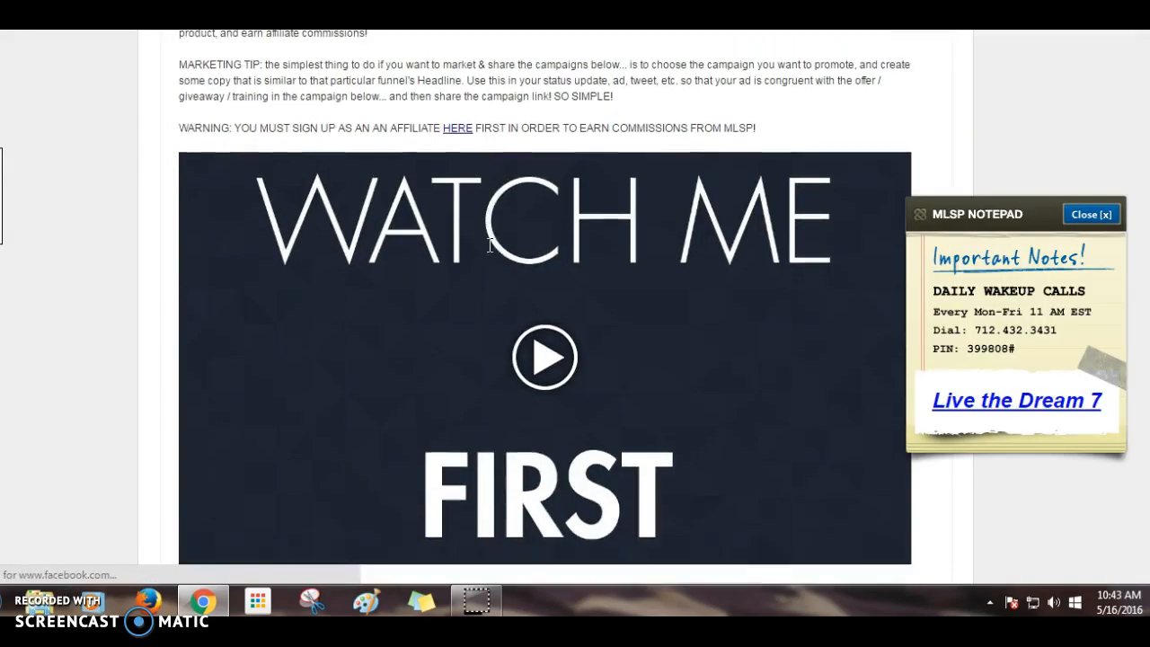
scroll(491, 250, down, 9)
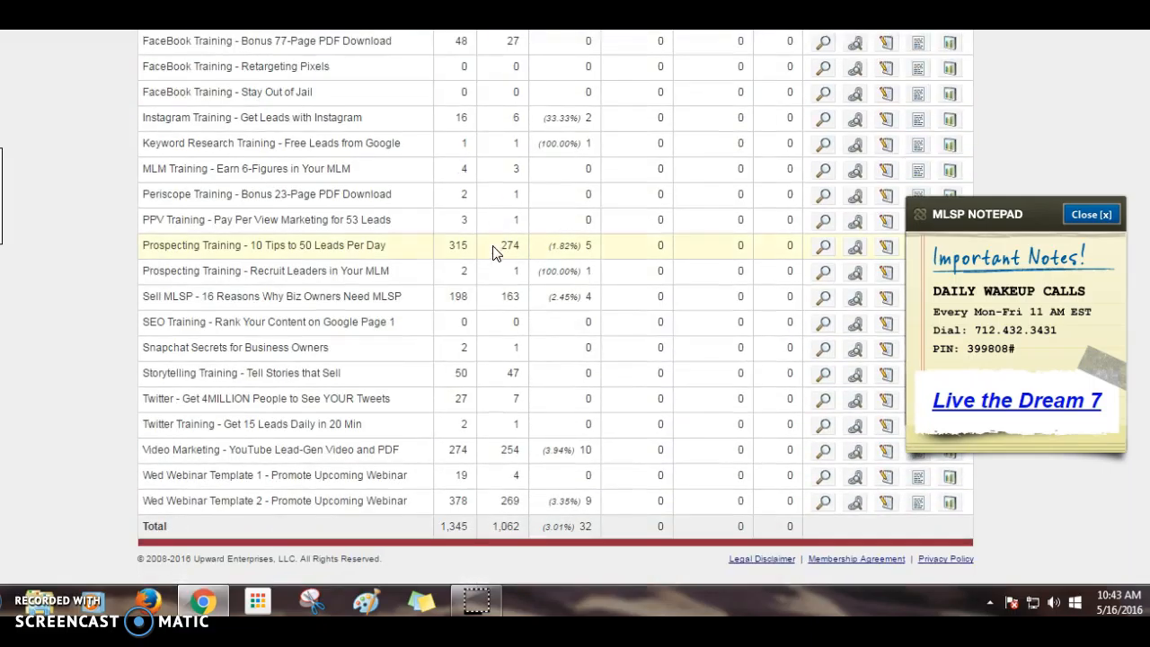
click(1105, 216)
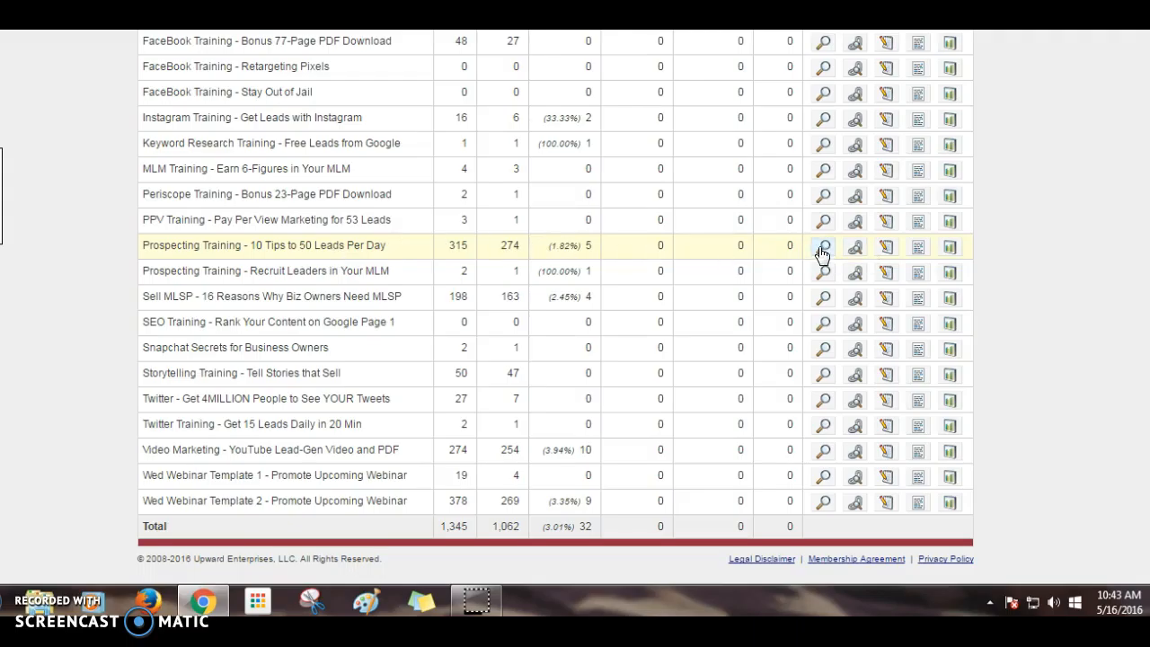
- Copy the Prospecting Training campaign's direct thank-you page link
click(854, 247)
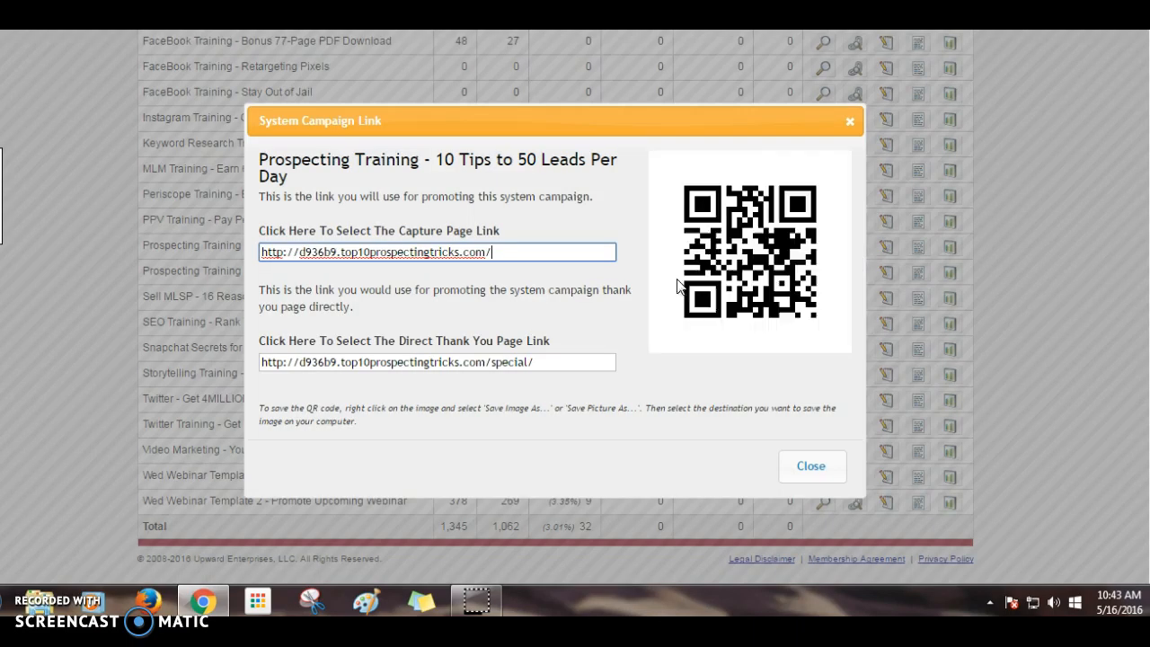
click(483, 360)
right_click(485, 360)
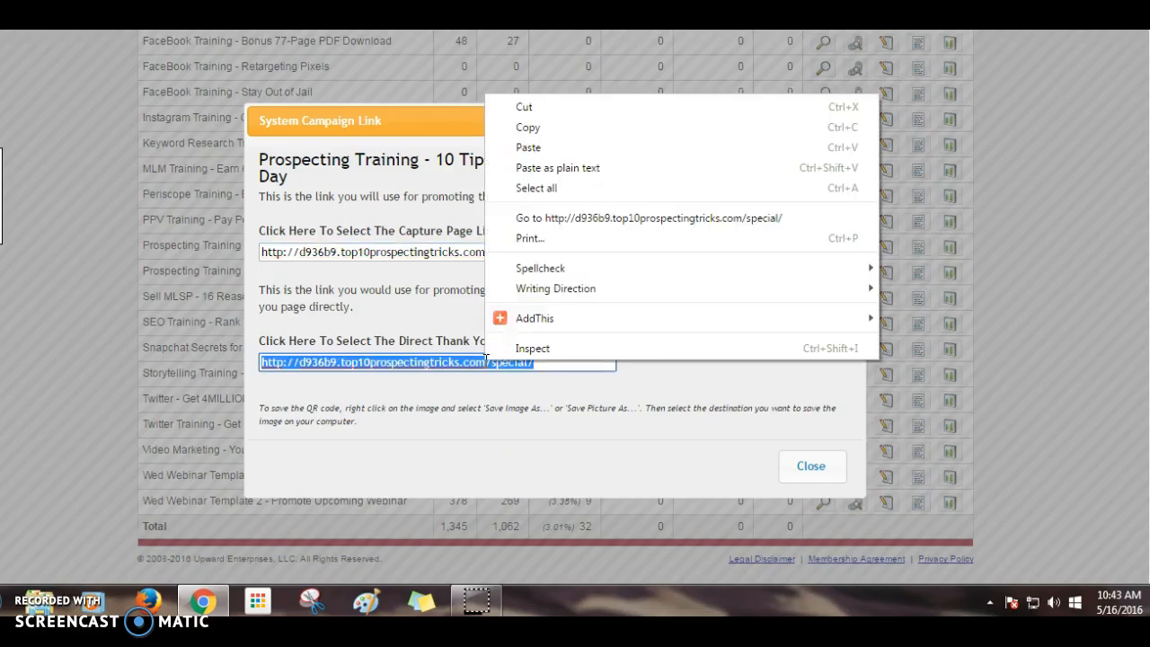
click(526, 127)
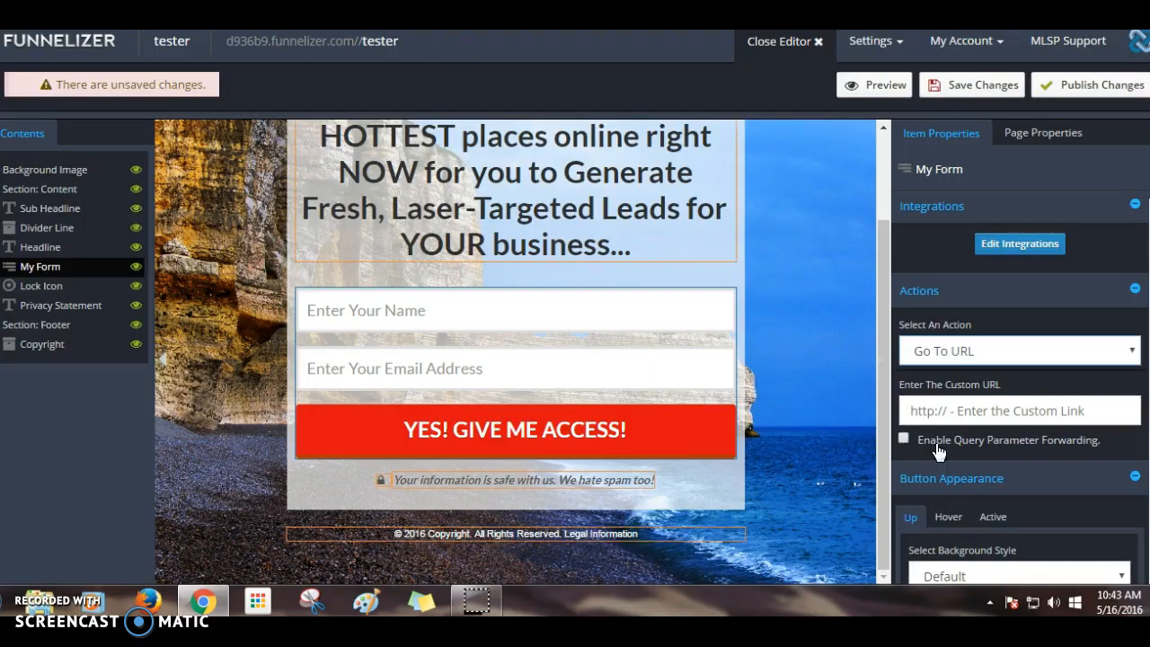
- Paste the Prospecting Training thank-you link into the form's Enter The Custom URL field
click(955, 411)
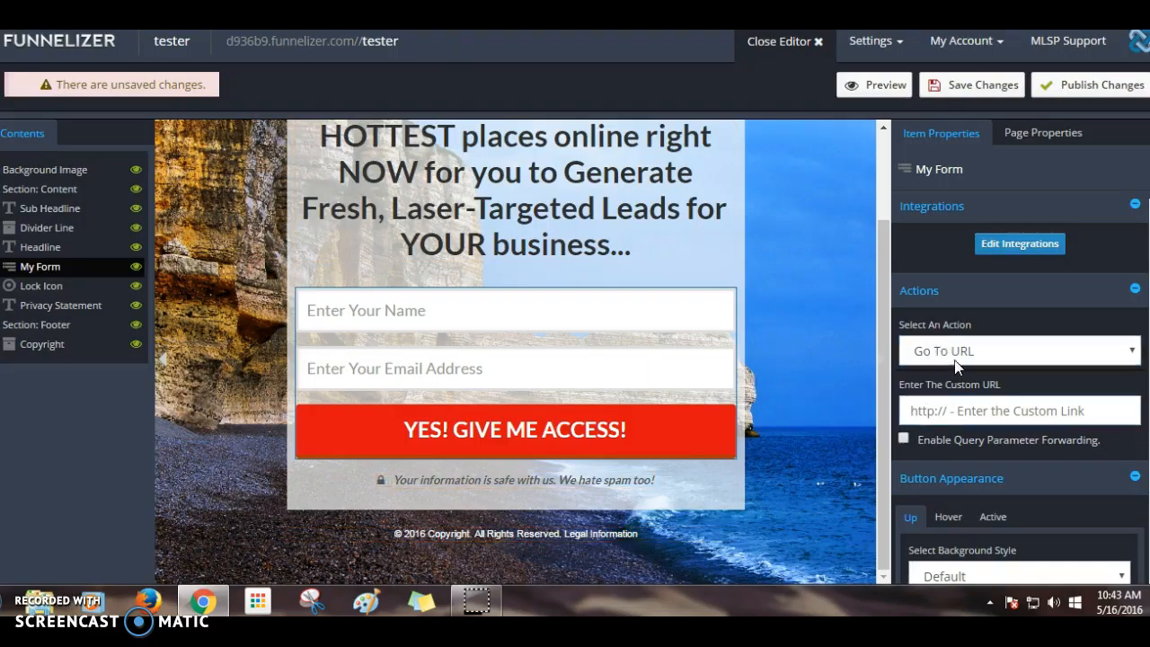
right_click(922, 411)
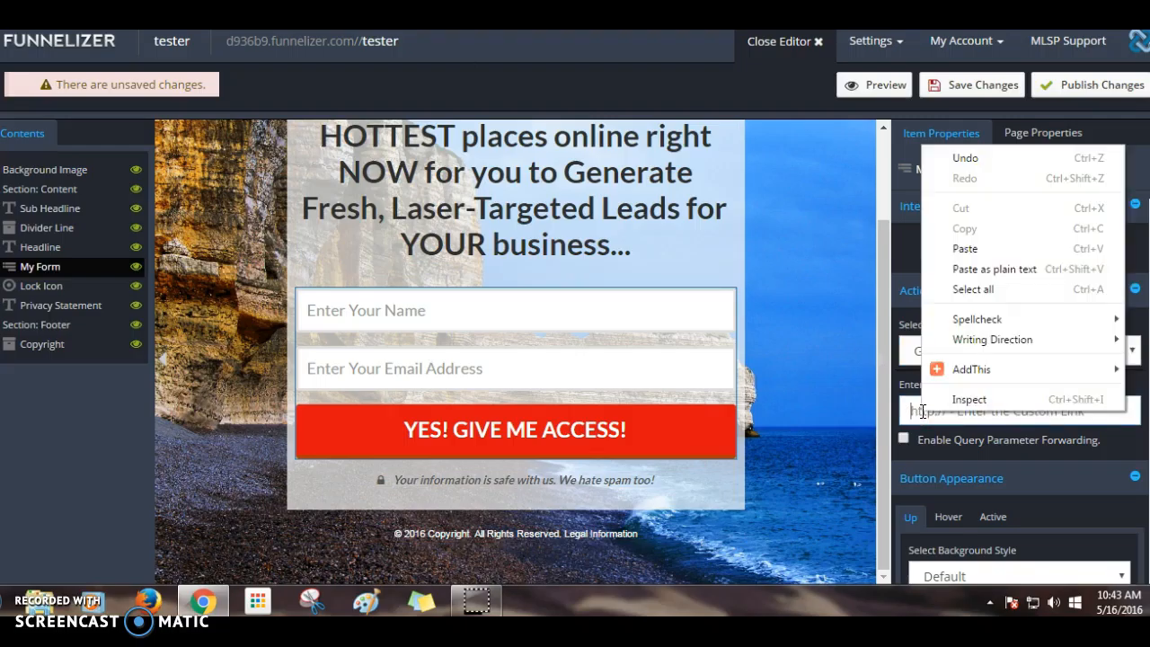
click(965, 248)
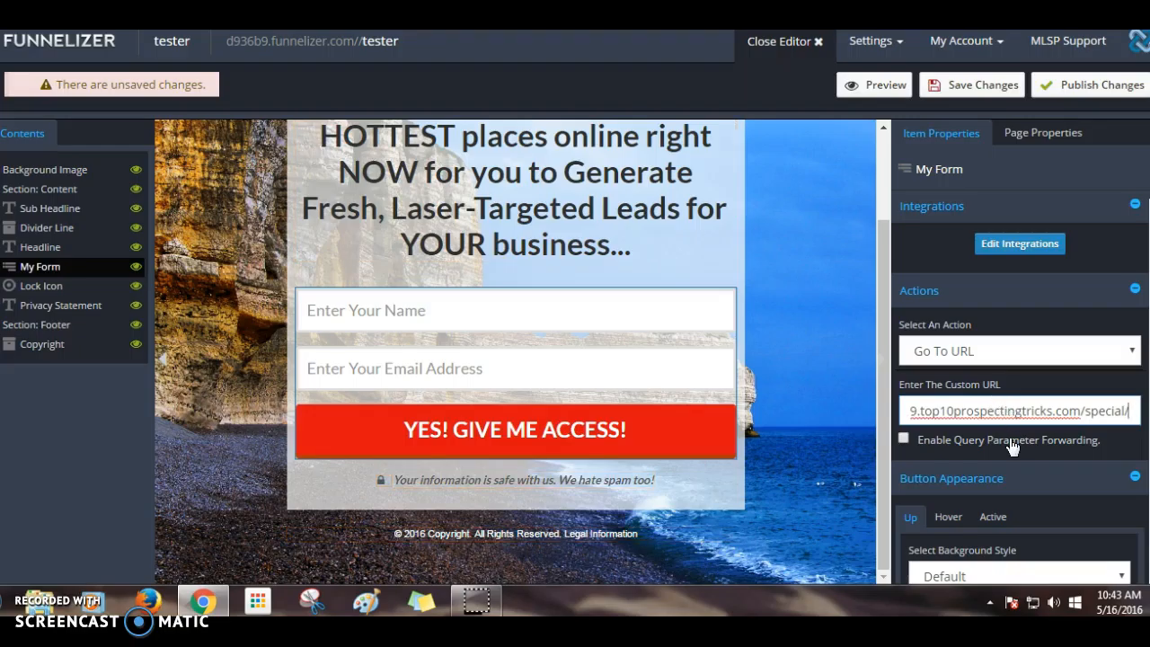
scroll(1021, 412, down, 1)
scroll(1022, 412, down, 1)
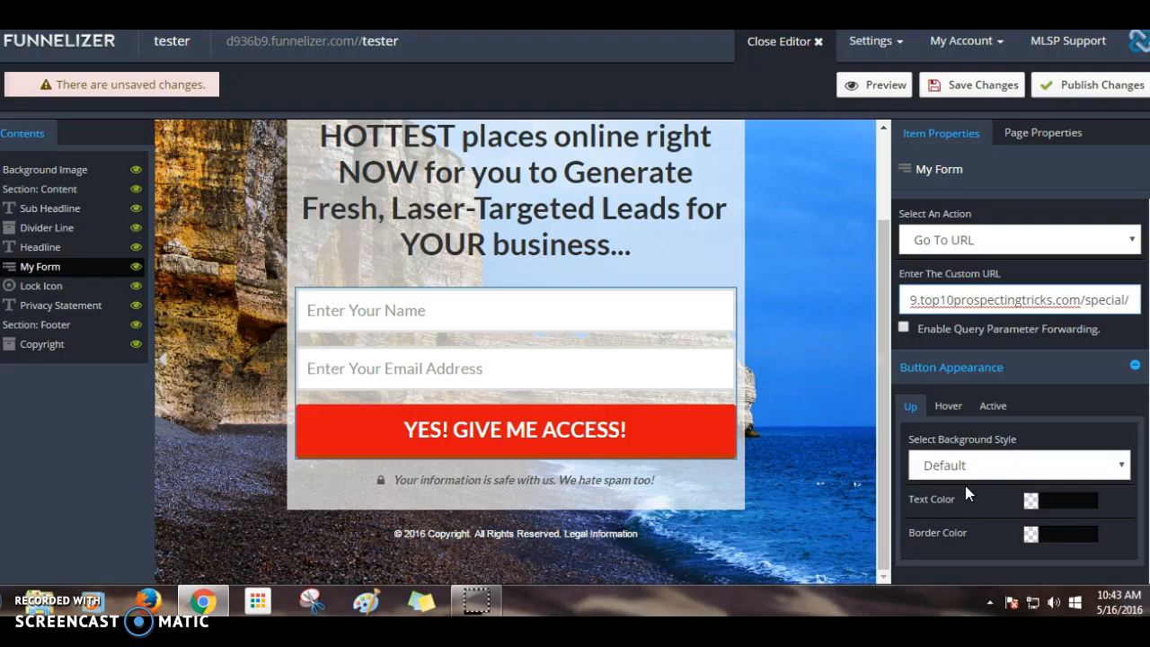
- Finish the custom URL entry and set the button's background style to Solid Color
click(664, 435)
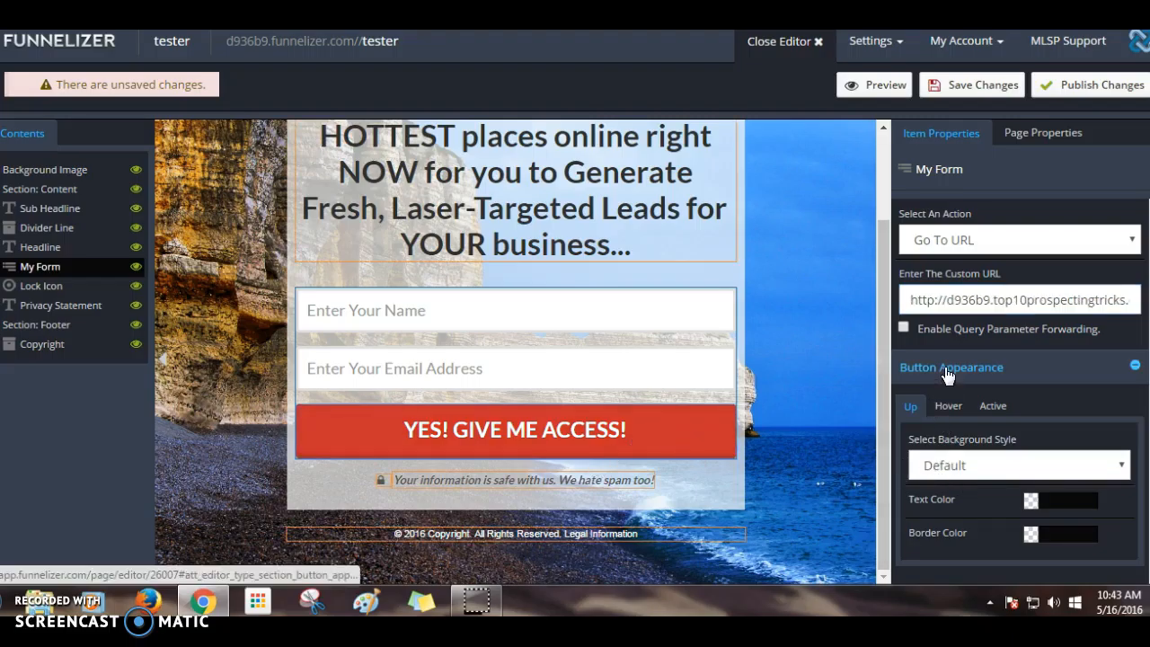
click(963, 464)
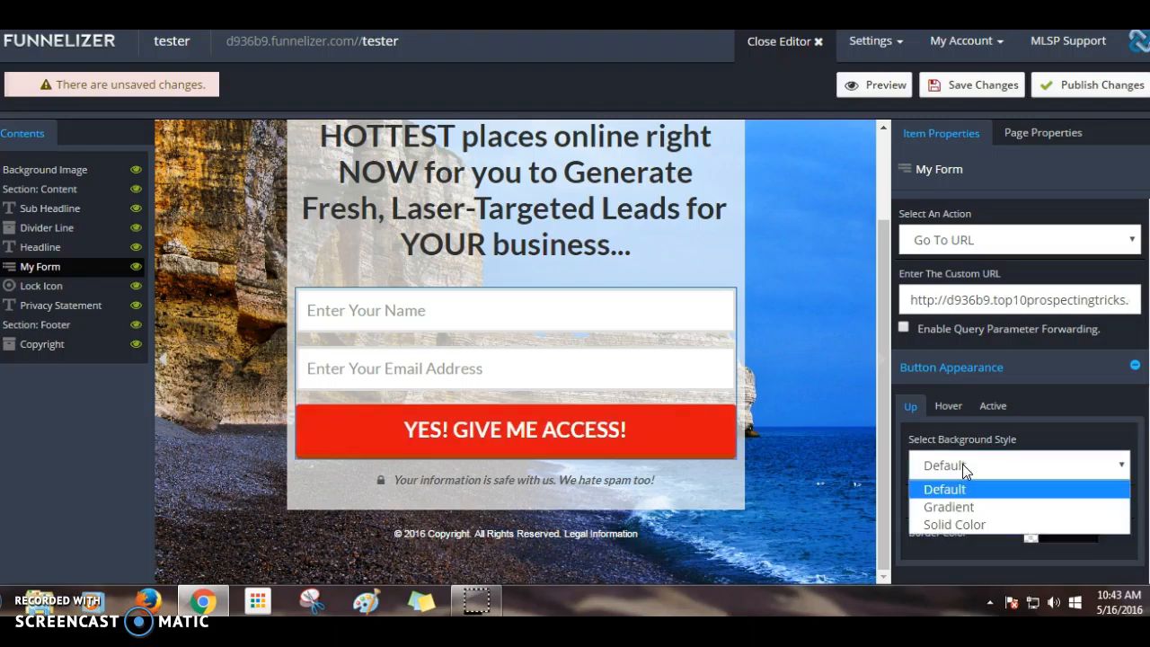
click(967, 524)
- Save the tester page changes and publish them so it shows Page Published
scroll(977, 520, down, 1)
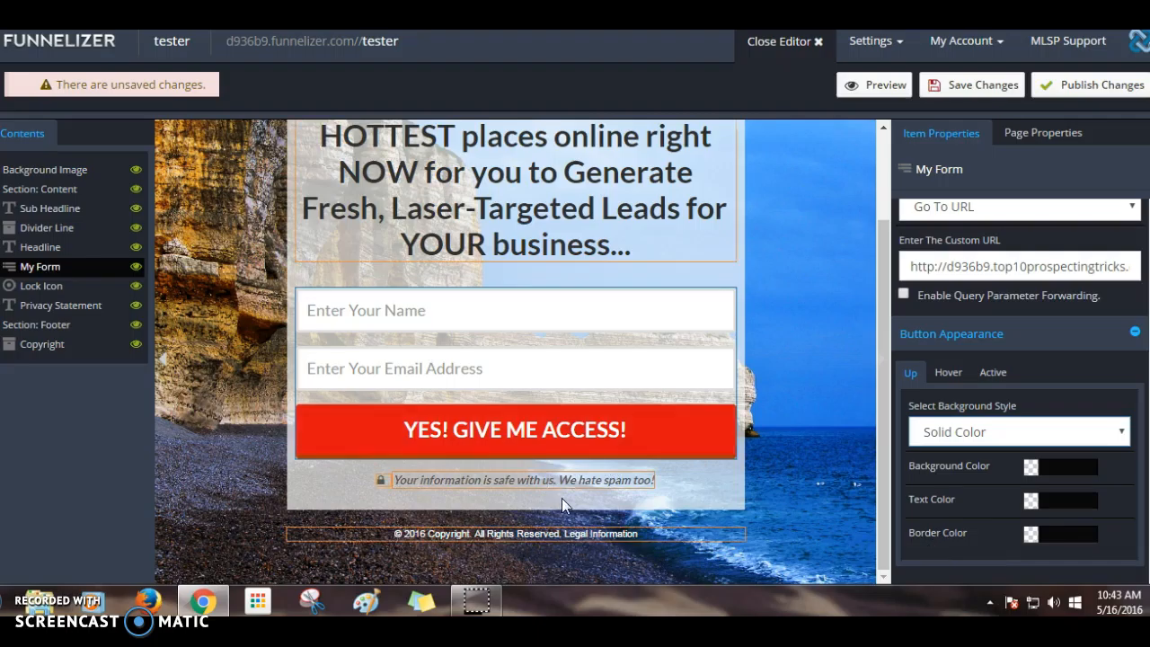
scroll(672, 467, up, 1)
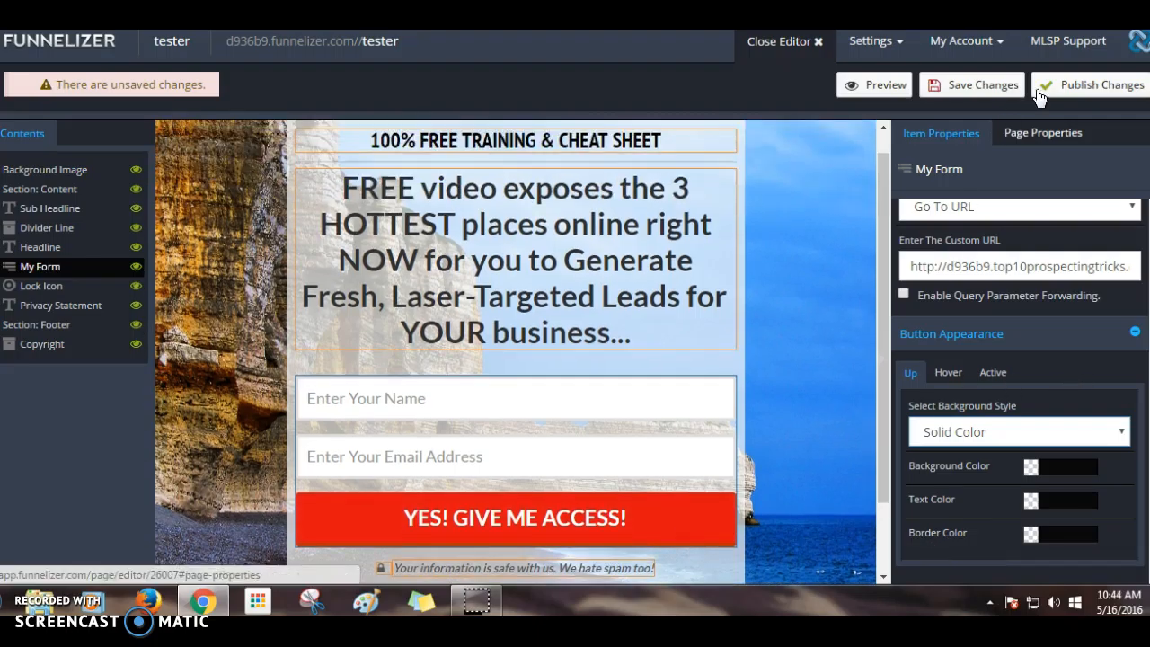
click(982, 87)
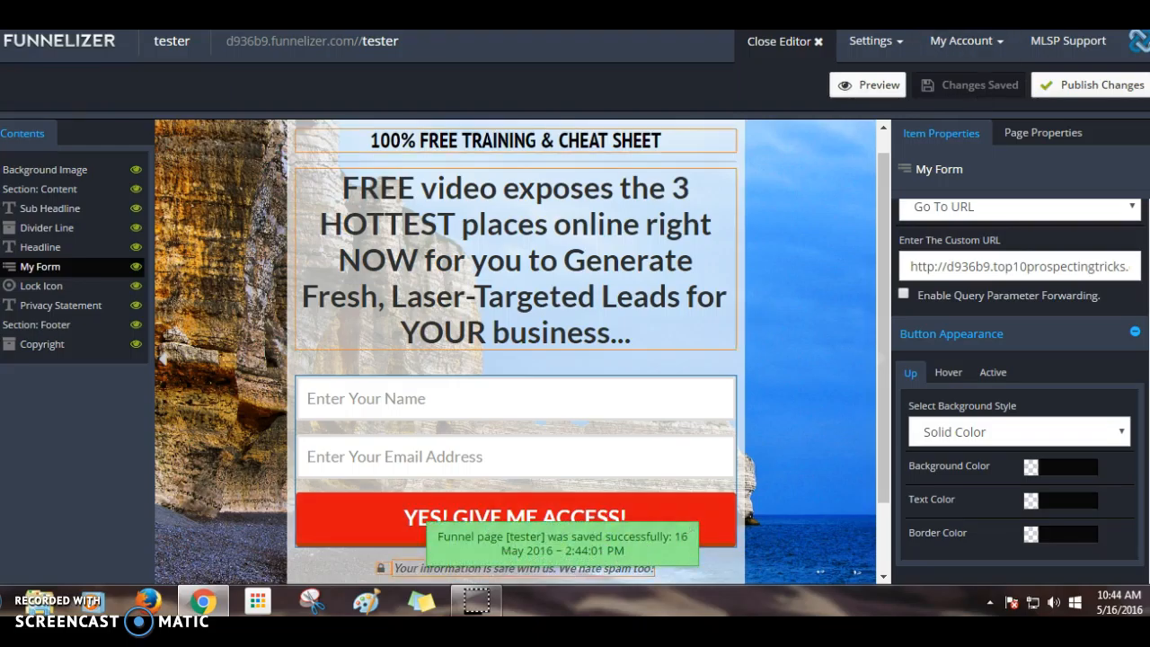
click(1115, 90)
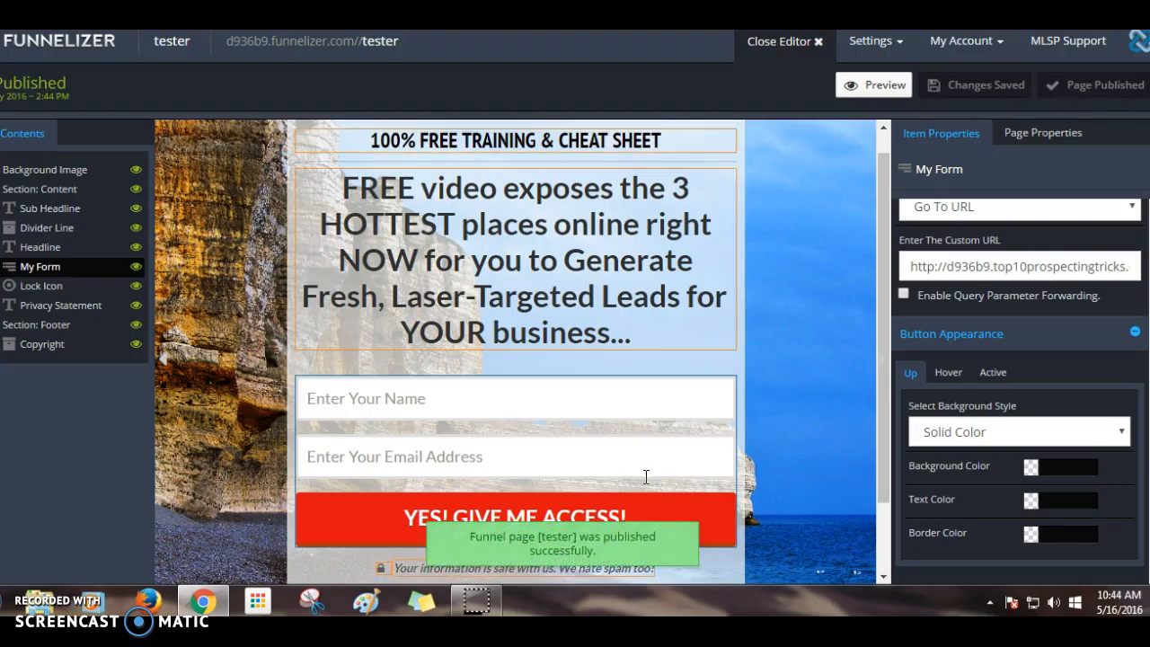
- Preview the tester page and enter a test name in the signup form
click(877, 86)
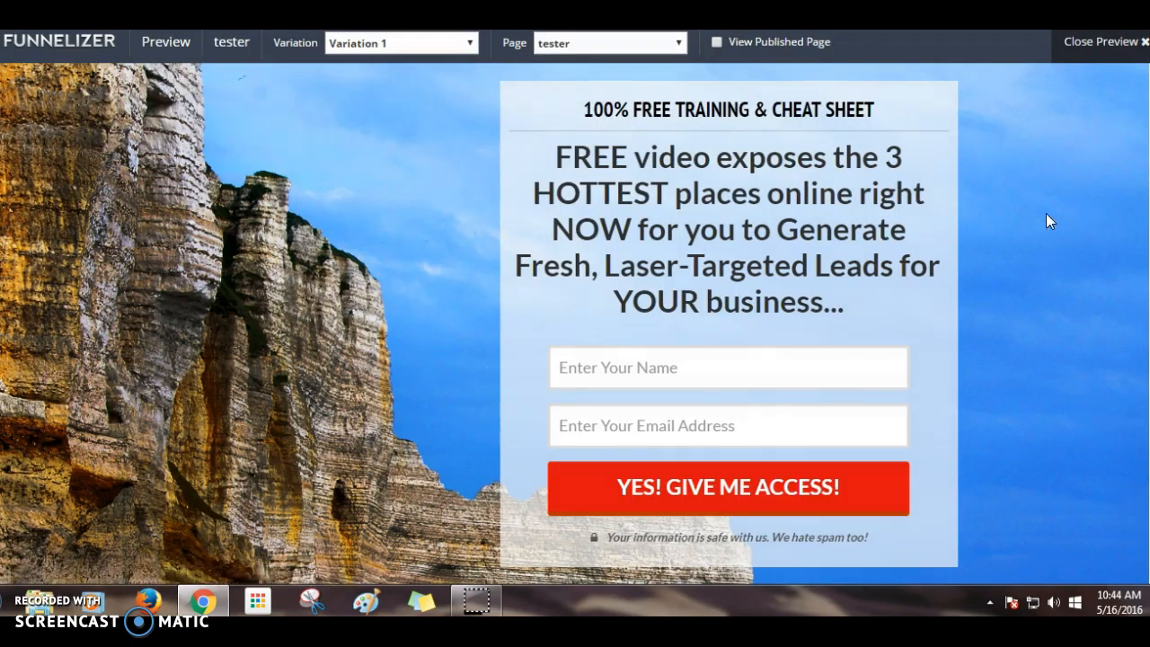
scroll(995, 269, down, 1)
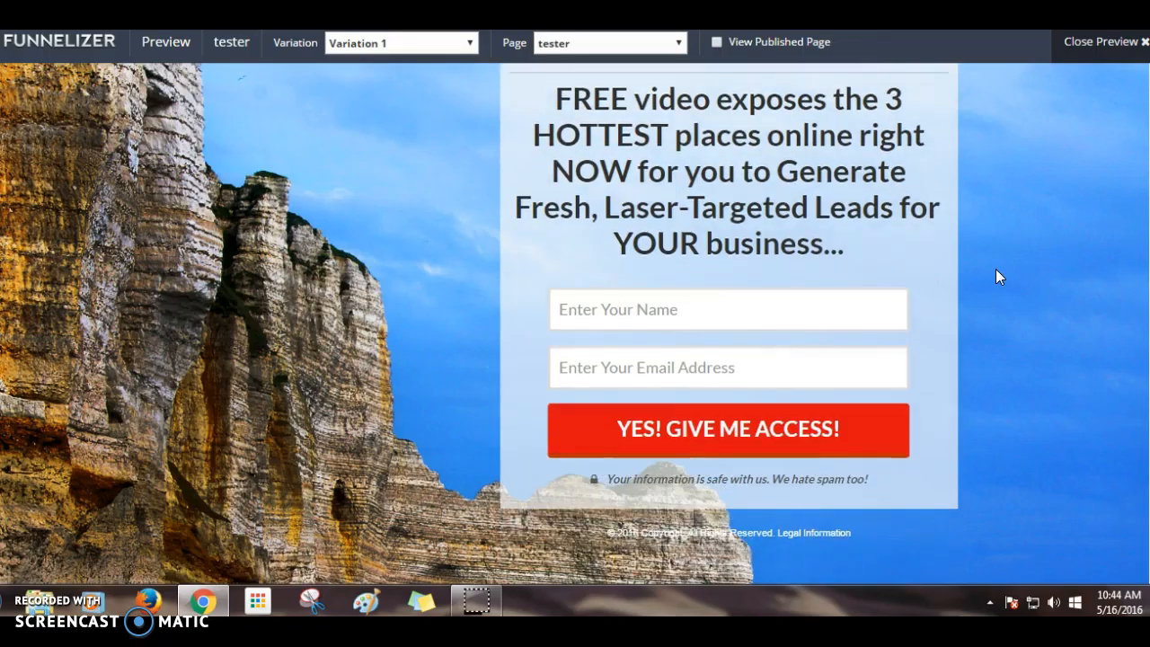
click(655, 311)
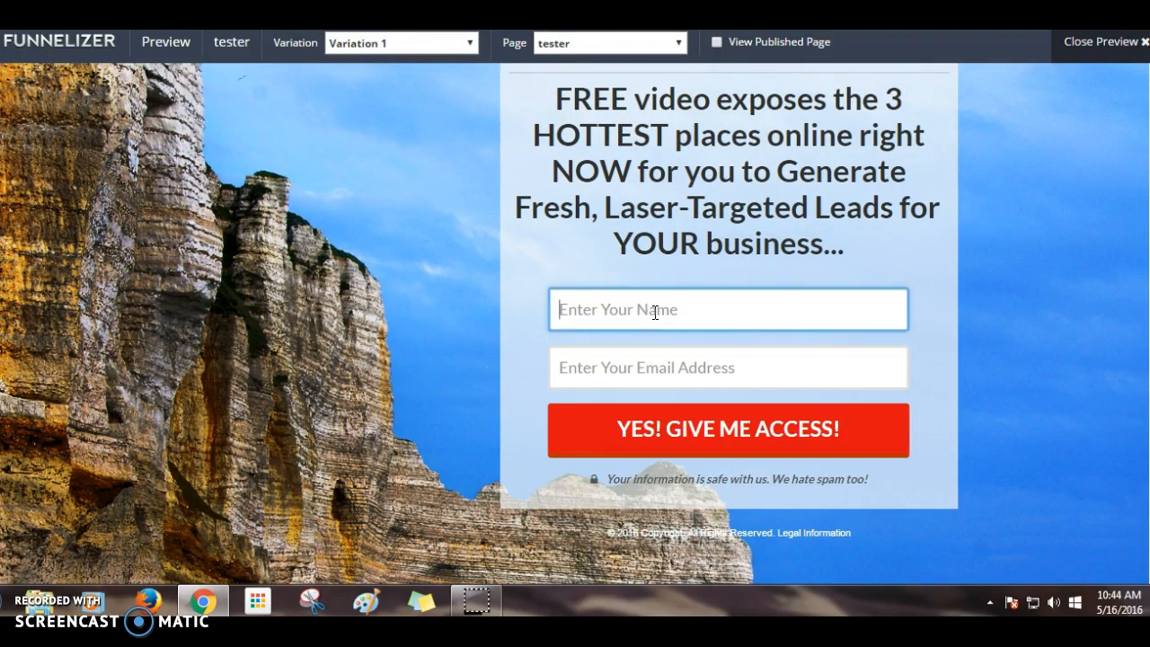
text(cloochay)
- Enter a test e-mail address and submit with YES! GIVE ME ACCESS!
key(Tab)
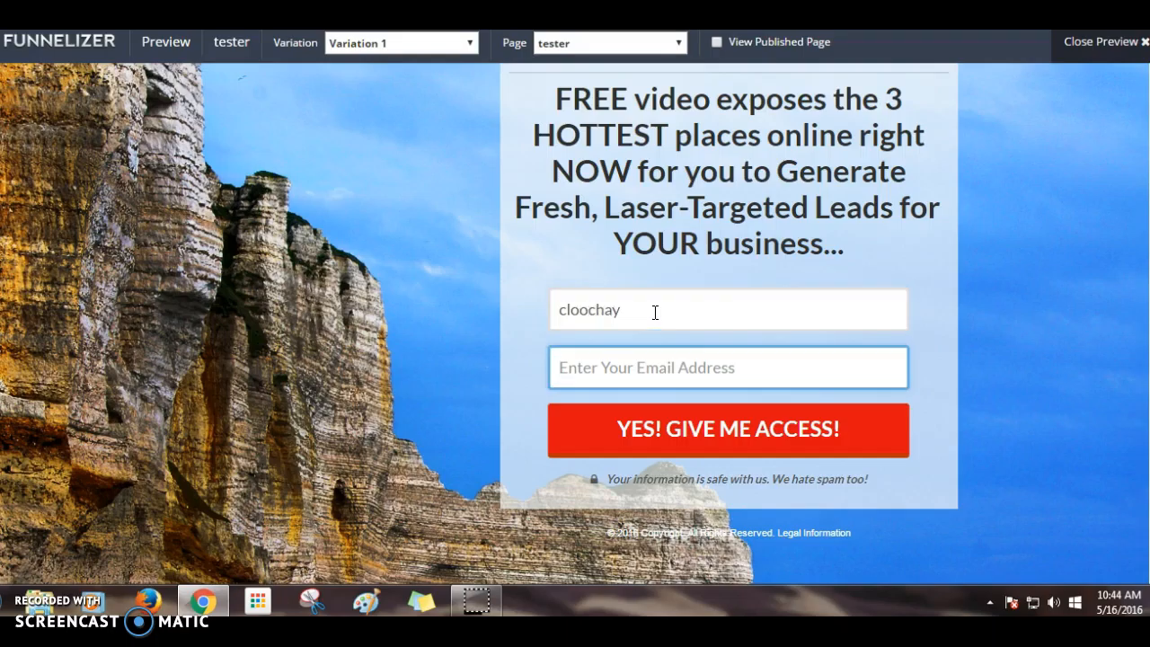
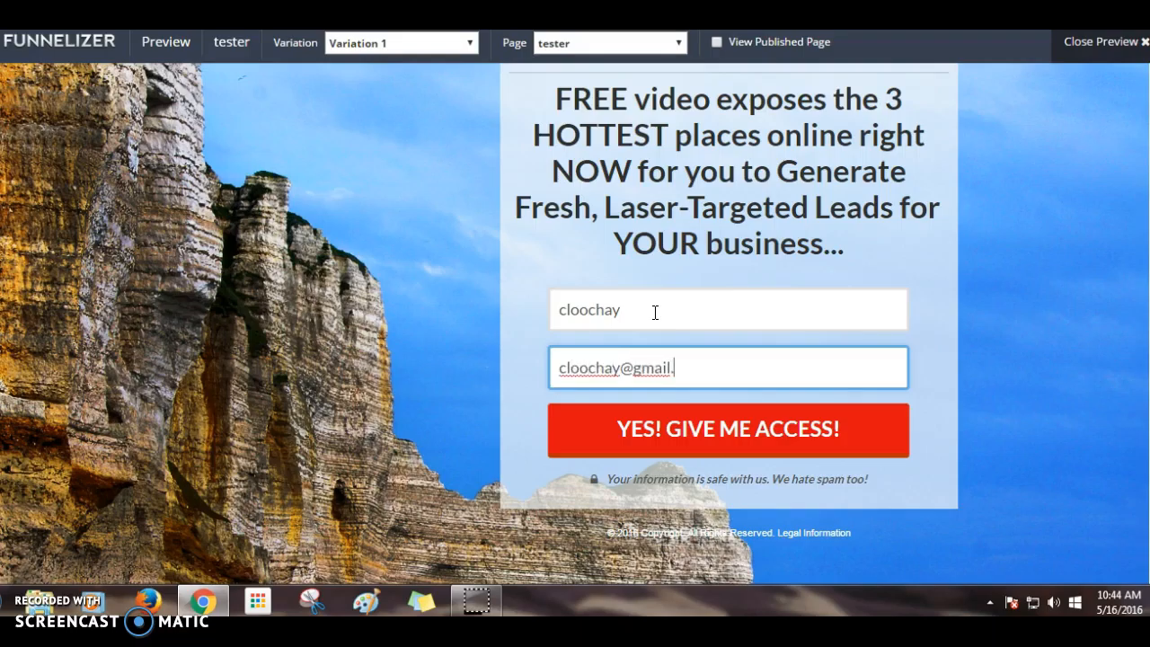
click(733, 432)
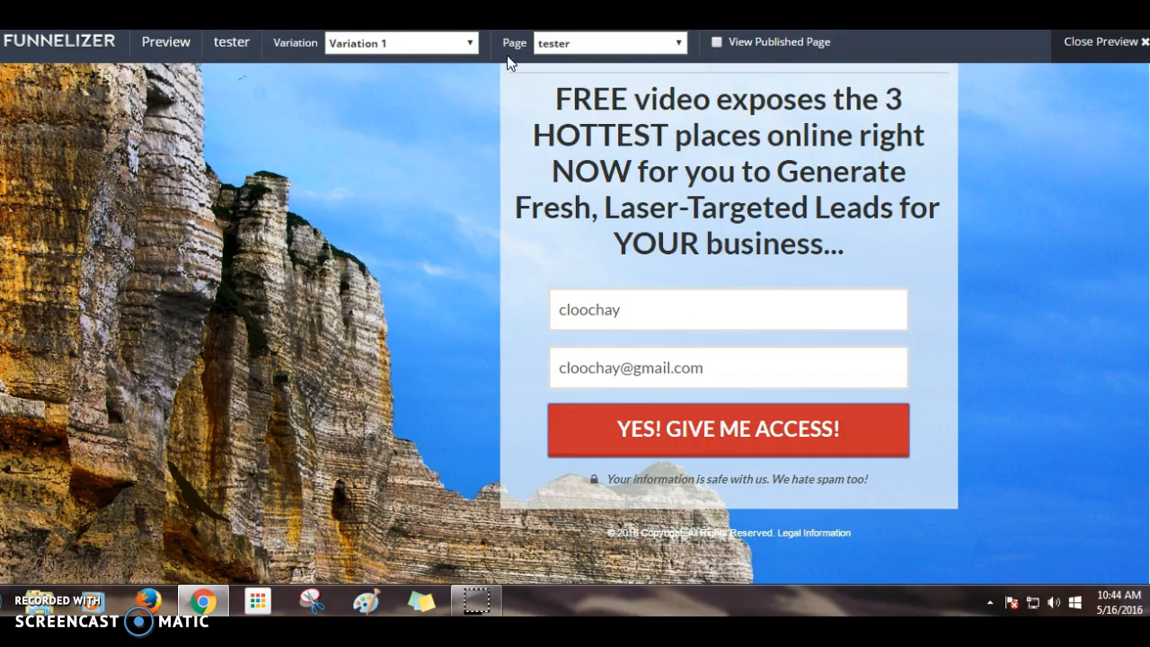
- Close the preview and copy the tester page's Funnel URL from Get URL
click(1145, 42)
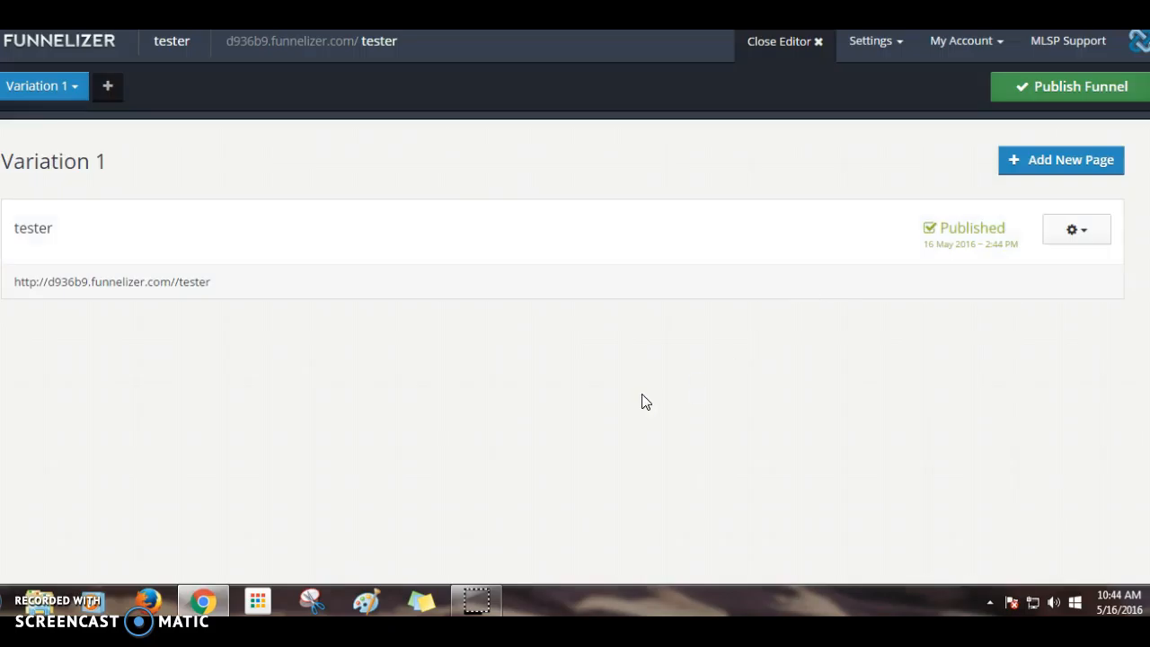
click(1081, 231)
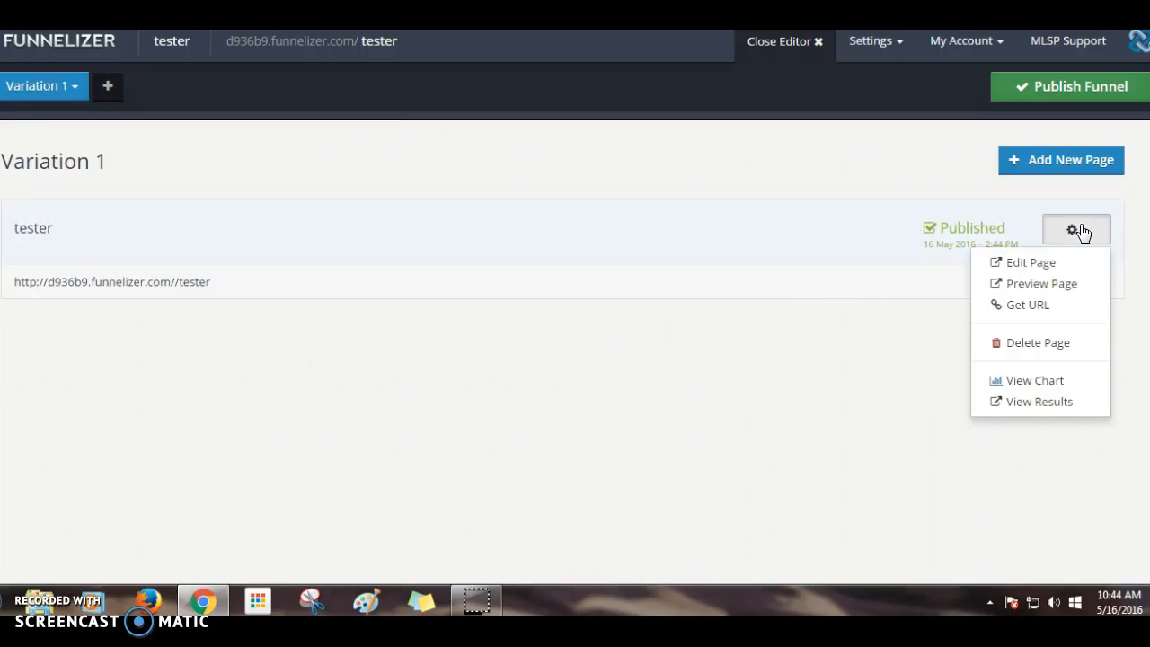
click(1027, 306)
click(590, 149)
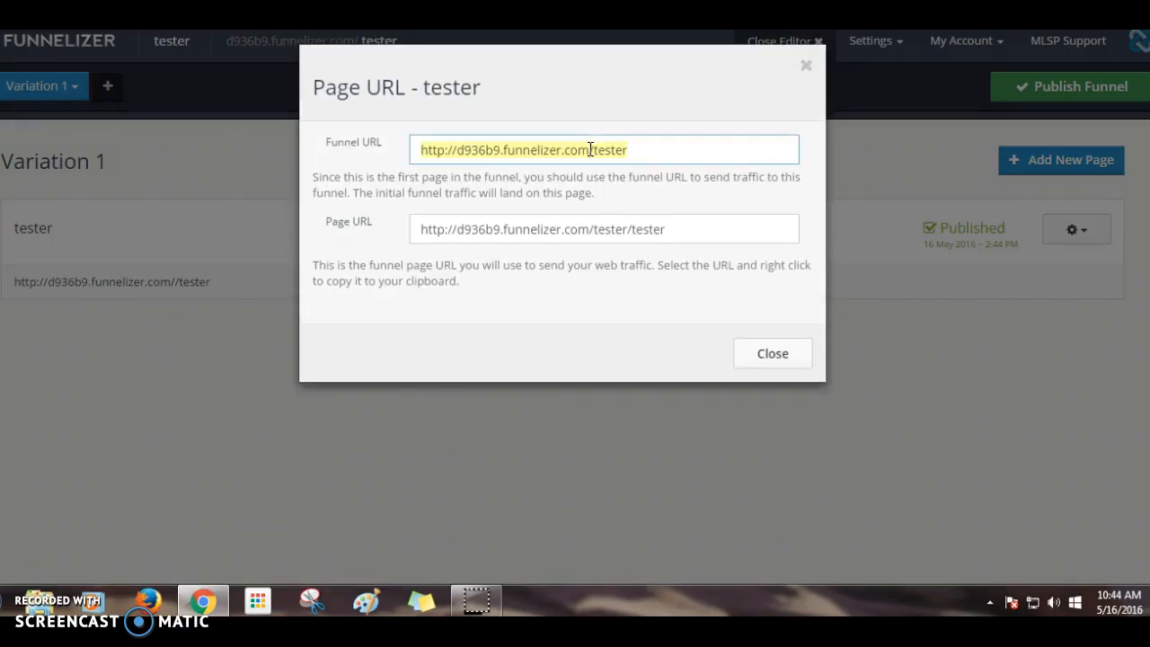
right_click(591, 150)
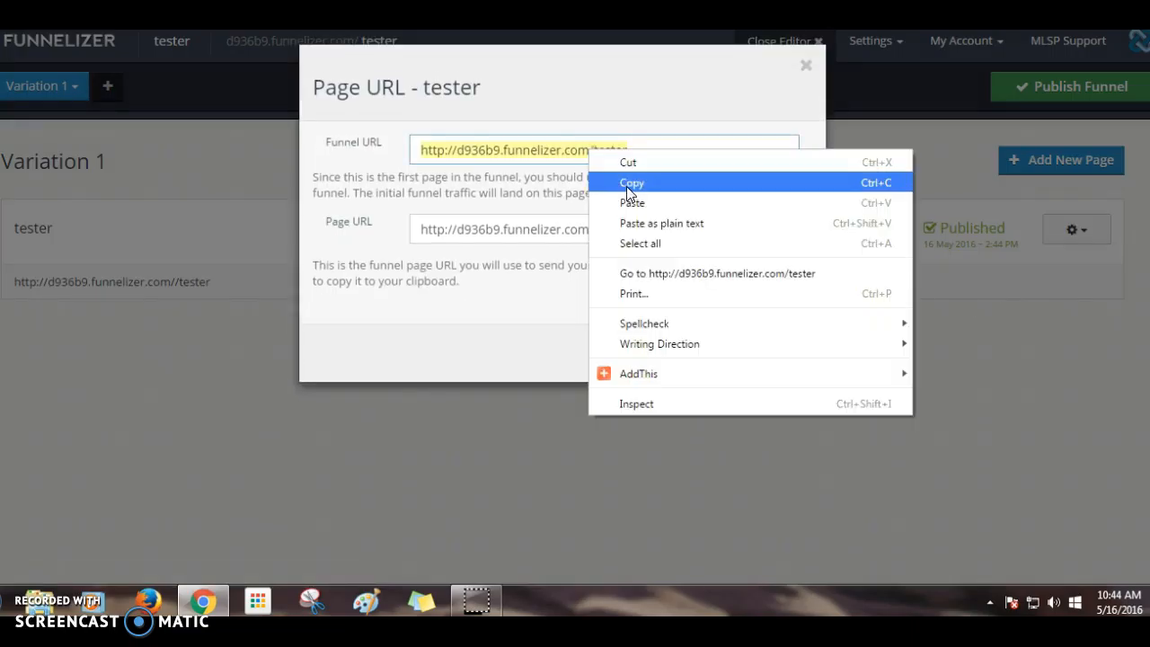
click(620, 180)
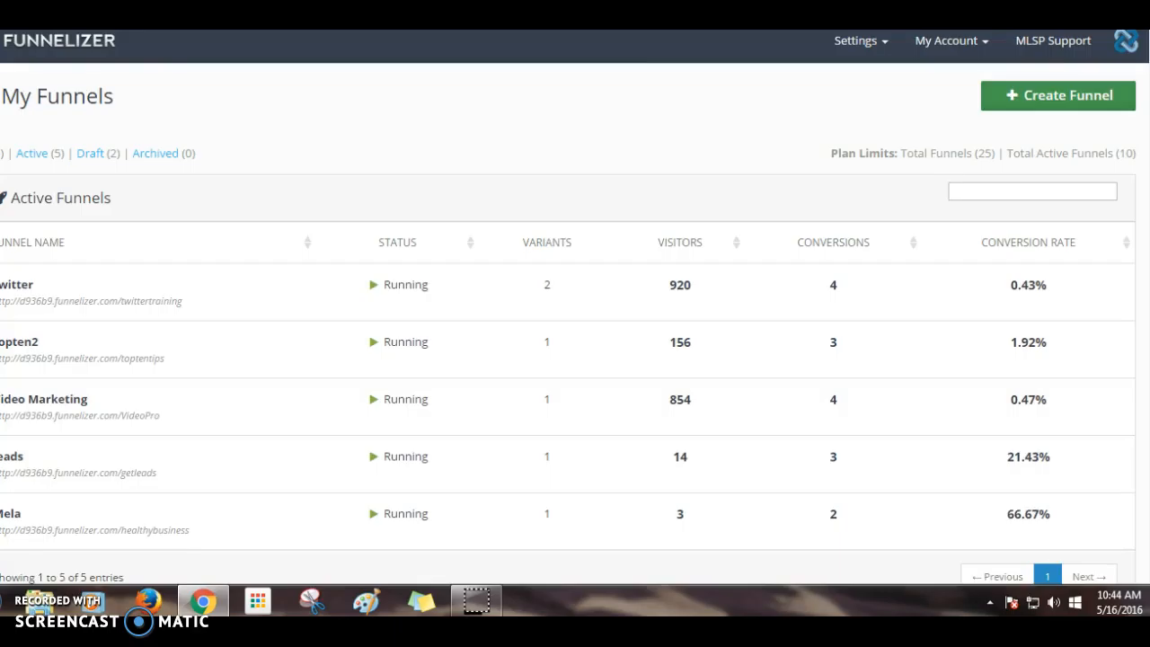
- Paste and go to the copied funnel URL, then close the URL details
right_click(649, 29)
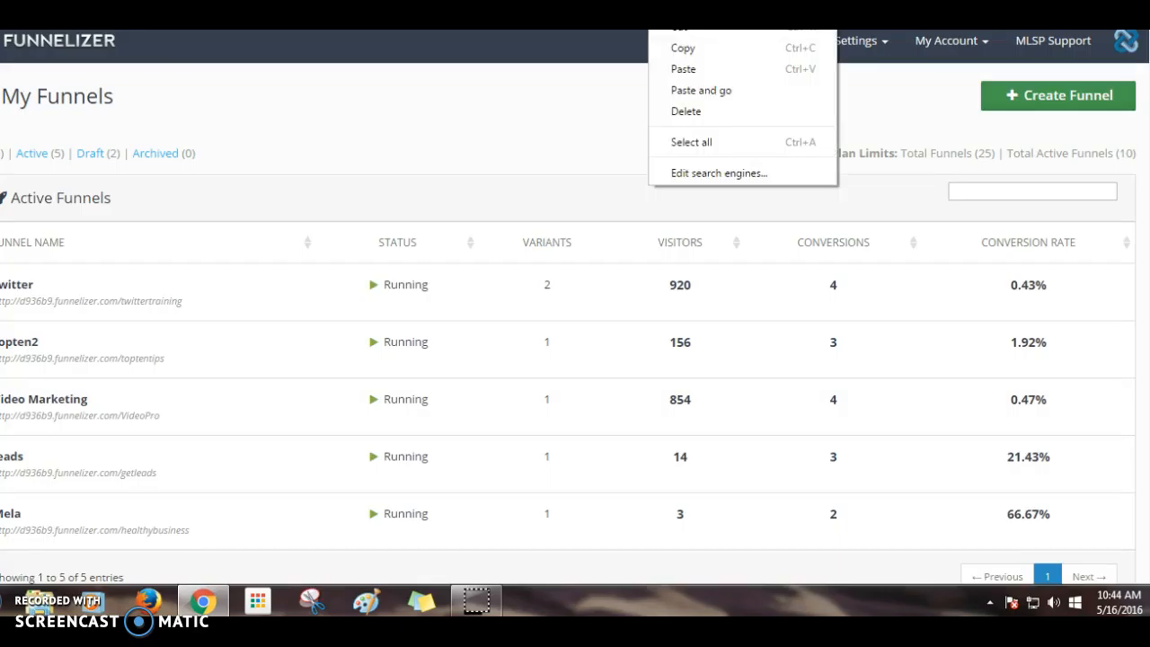
click(706, 95)
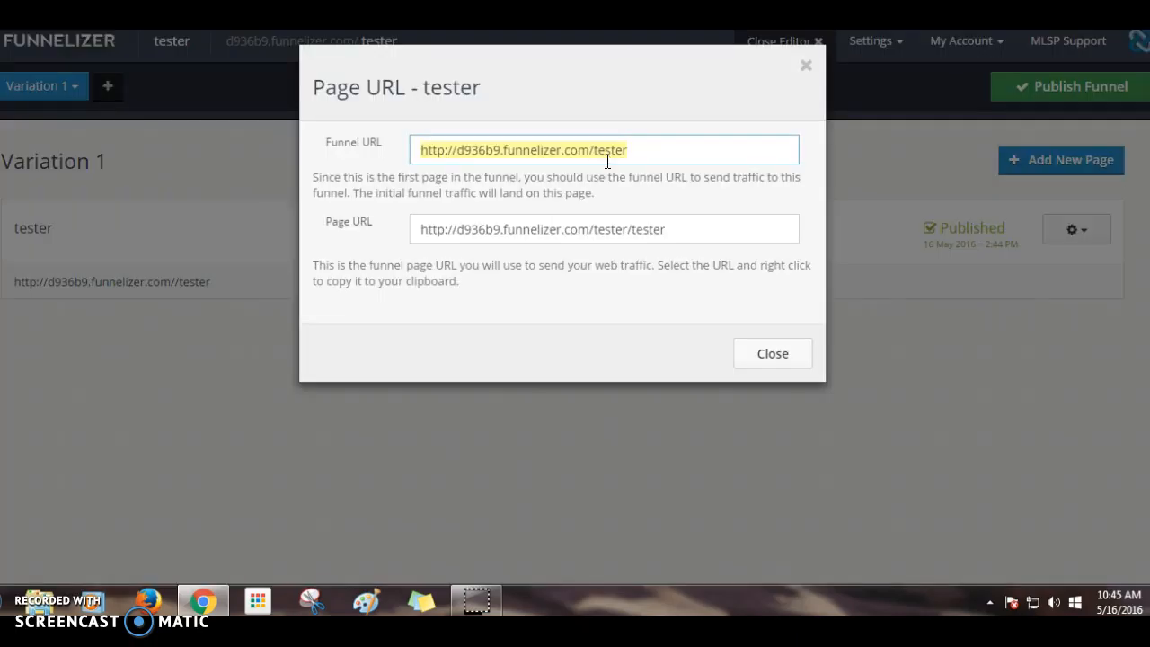
click(776, 355)
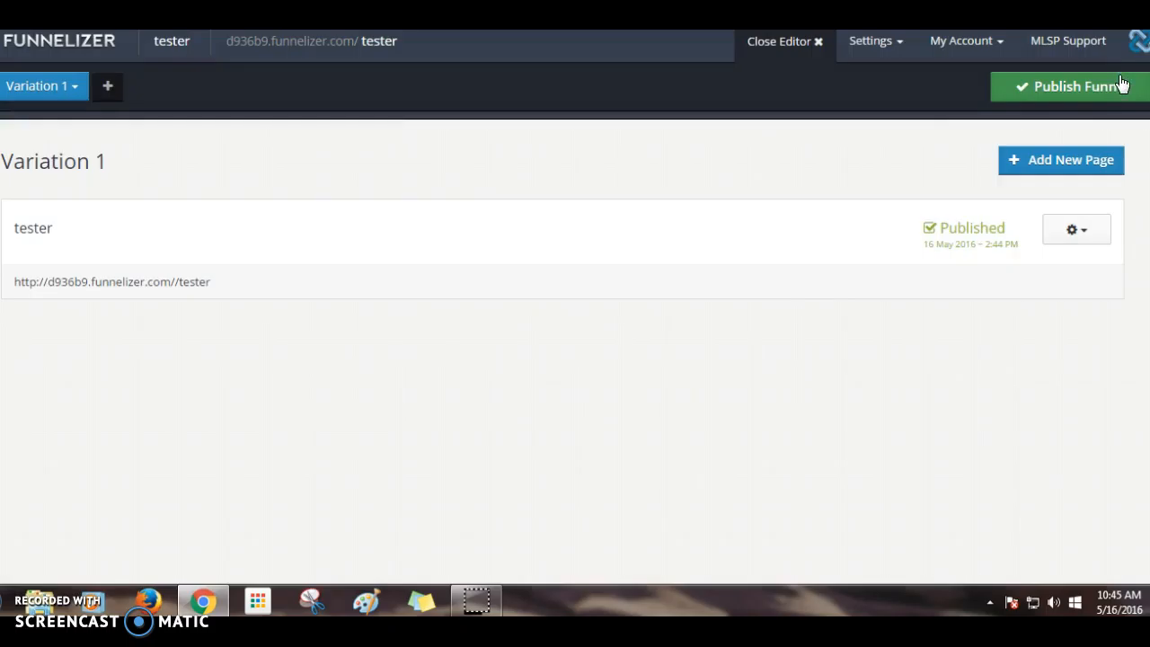
- Choose Start Variation for Variation 1, then Publish Funnel so the tester funnel shows Running
click(1113, 94)
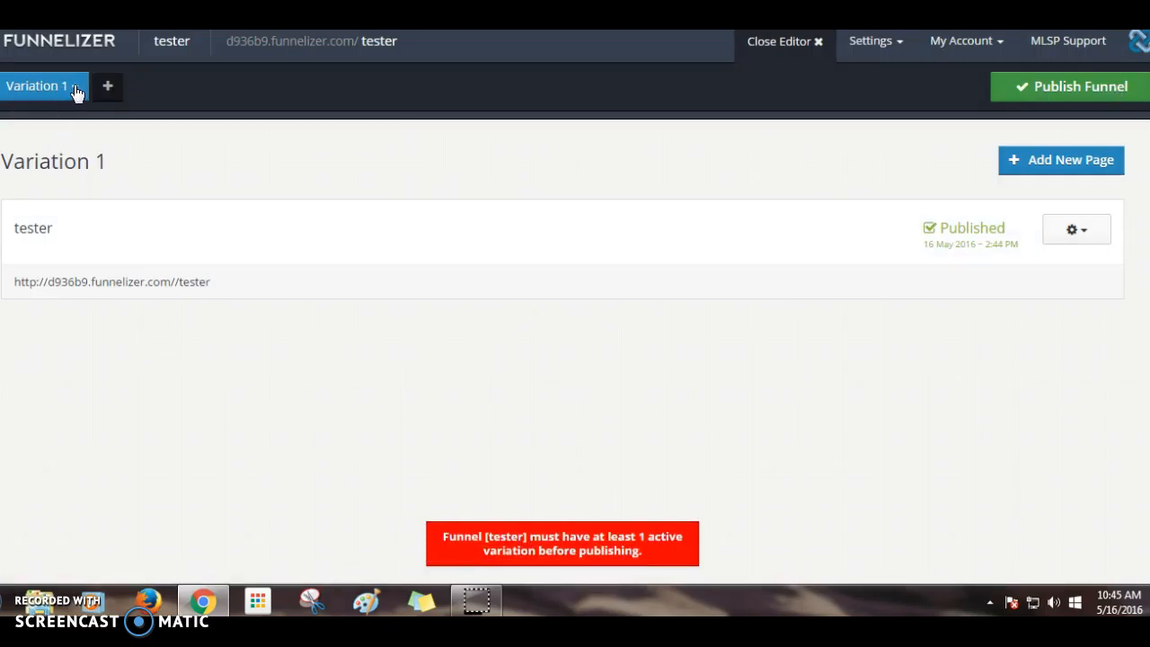
click(41, 88)
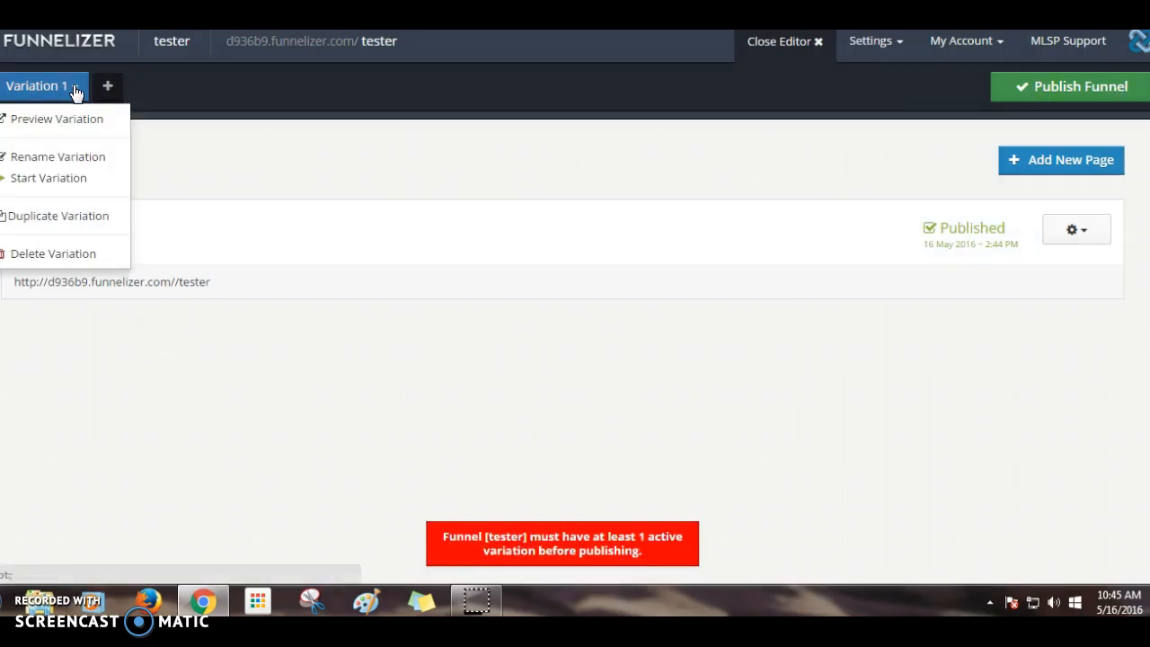
click(36, 183)
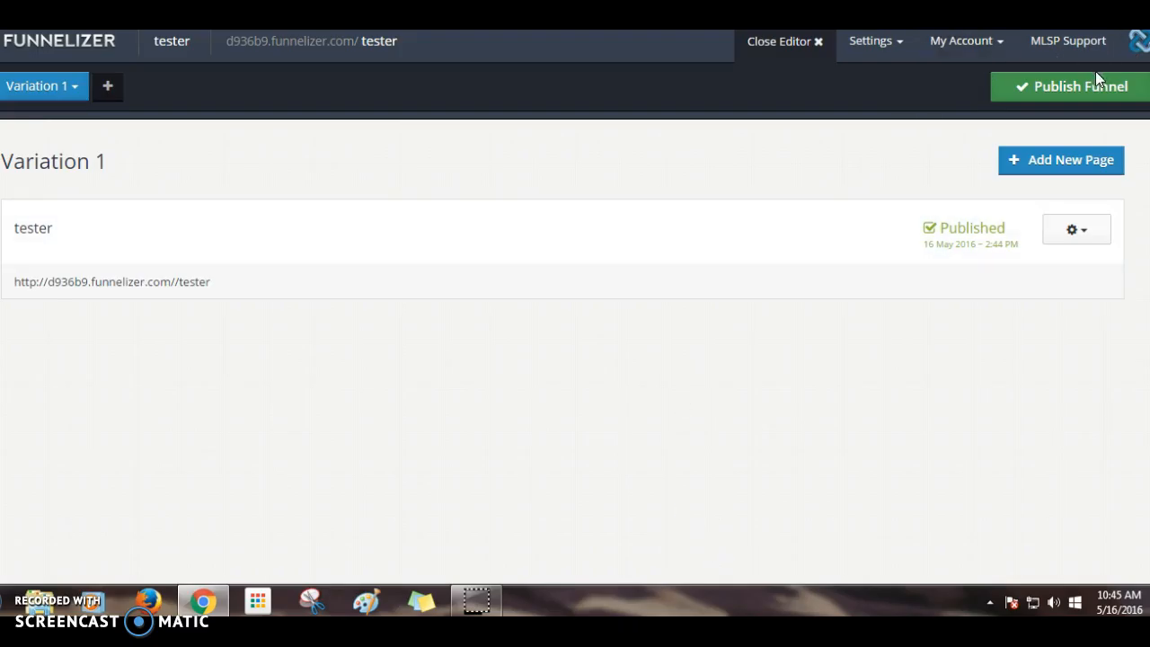
click(1083, 86)
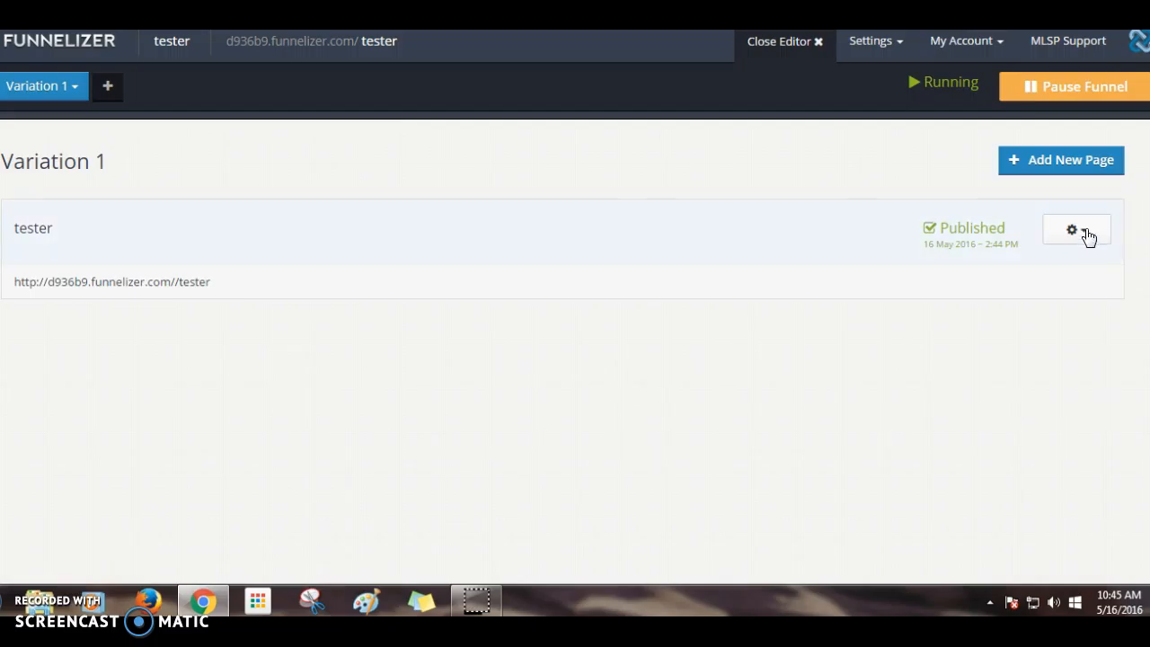
- Copy the tester funnel URL via Get URL and paste-and-go it in the address bar
click(1083, 234)
click(1029, 305)
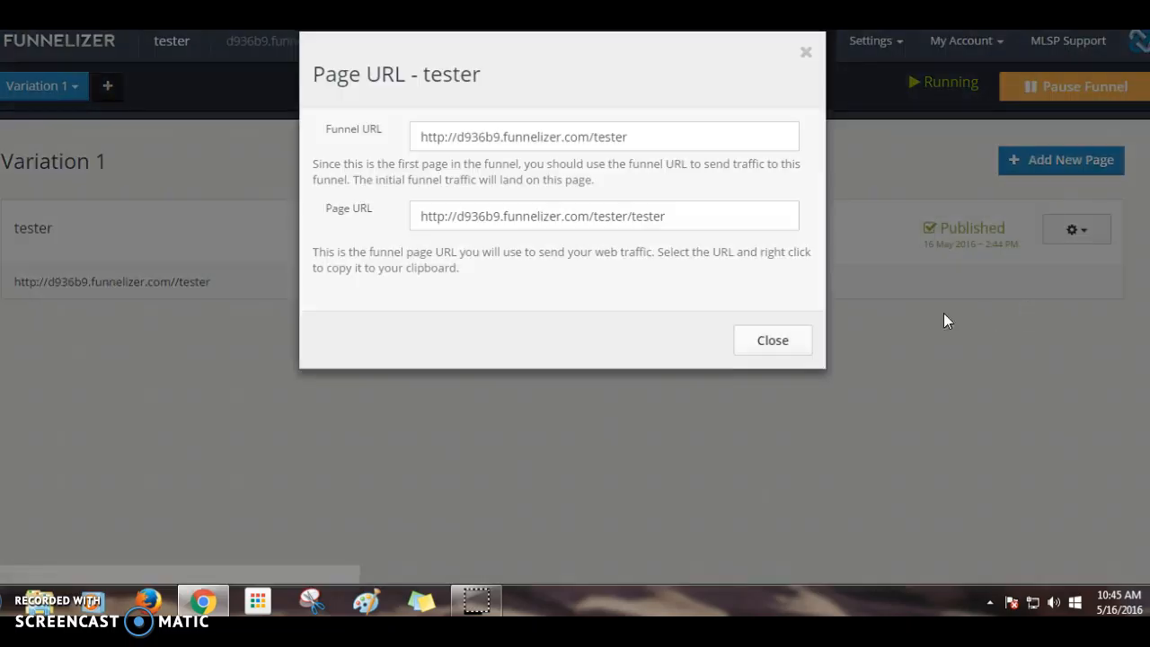
click(495, 149)
right_click(495, 149)
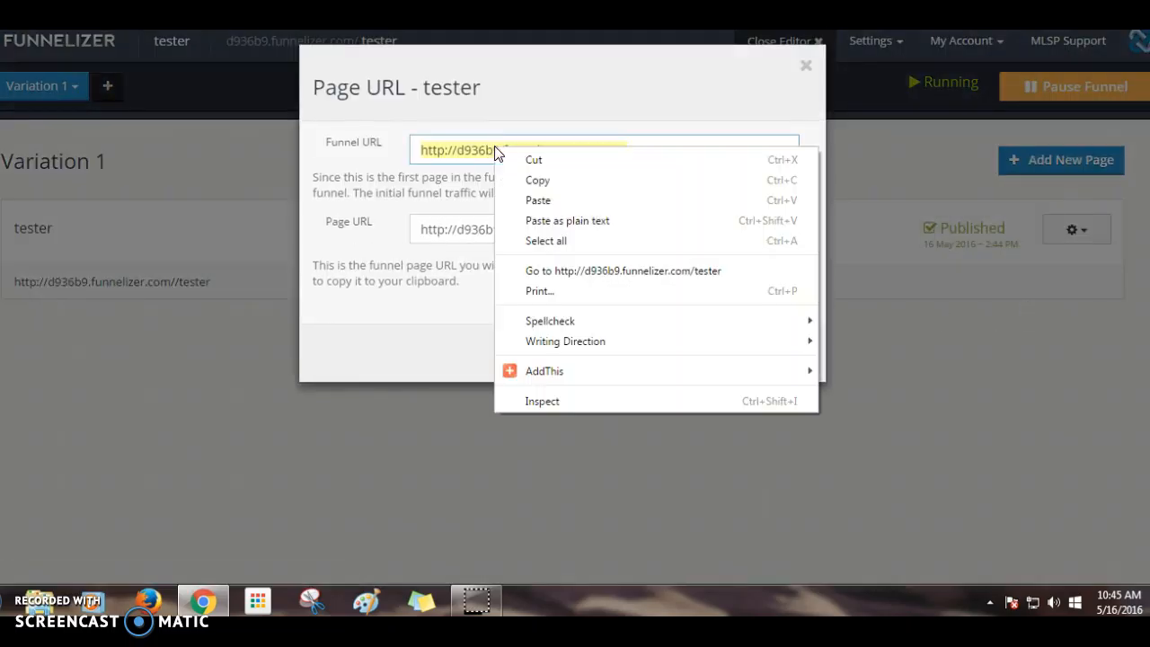
click(528, 181)
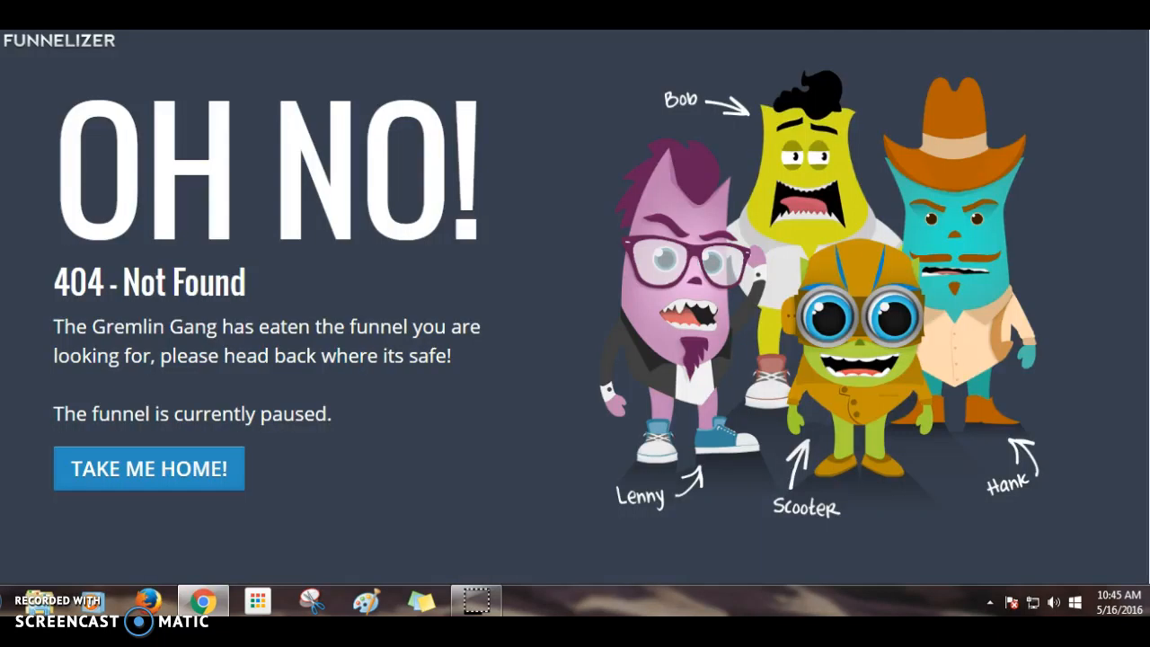
right_click(618, 5)
click(670, 96)
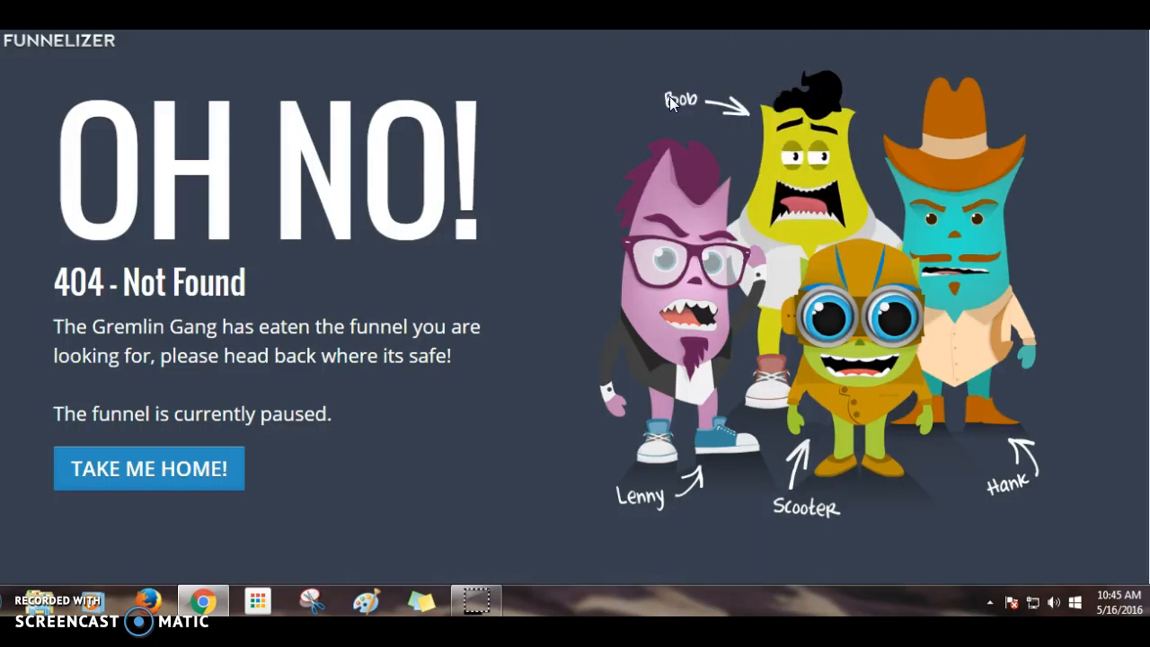